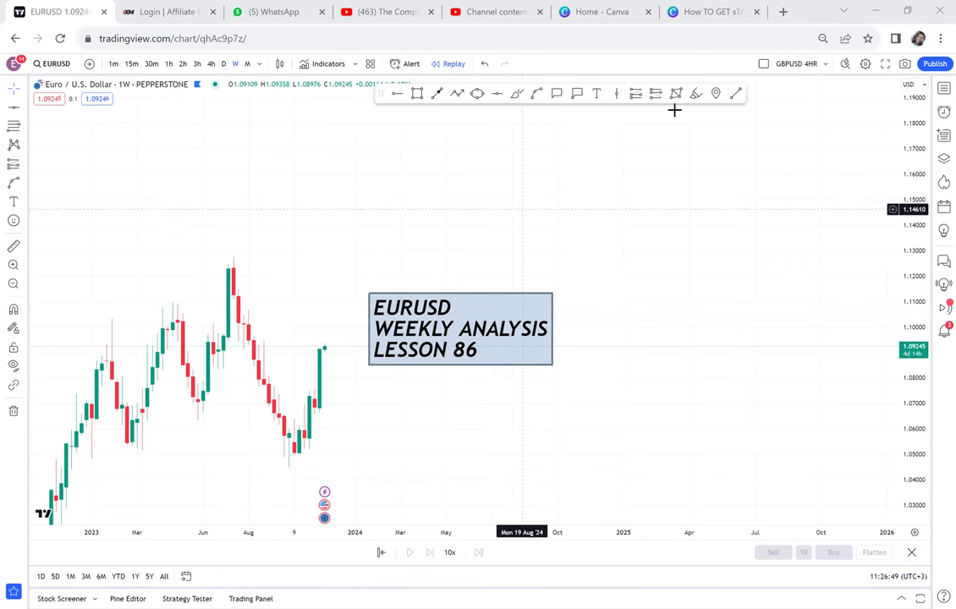
- Move the "EURUSD WEEKLY ANALYSIS LESSON 86" text box farther ahead of the latest candle, anchored near 15 Apr '24 at about 1.1216
drag(539, 194, 674, 110)
drag(531, 235, 592, 212)
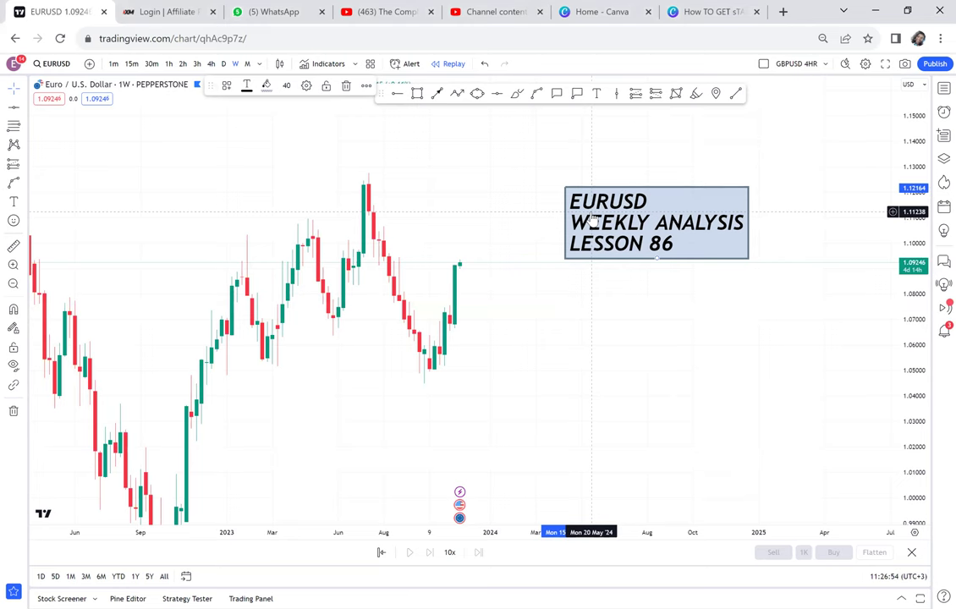
scroll(487, 278, up, 3)
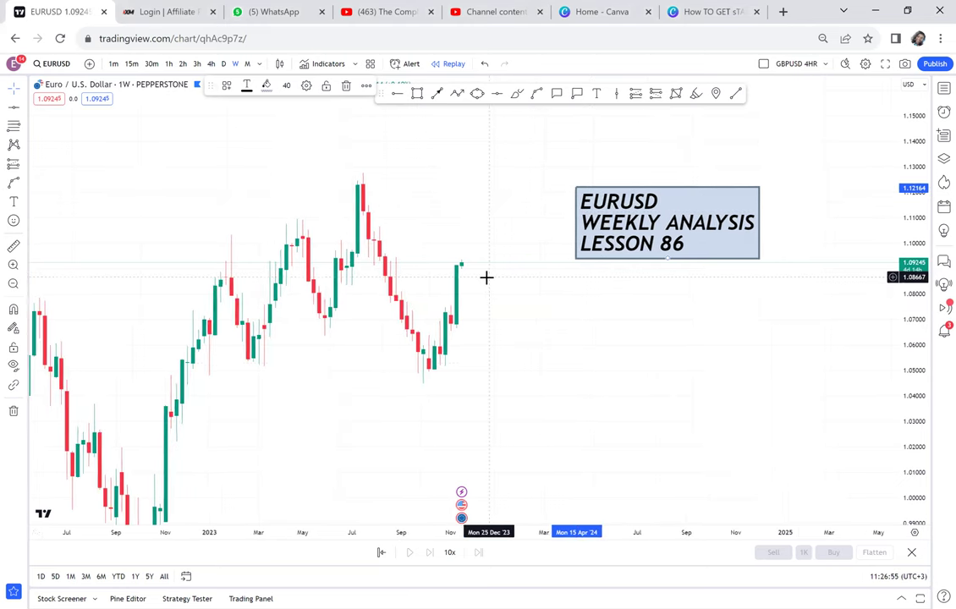
drag(901, 414, 862, 255)
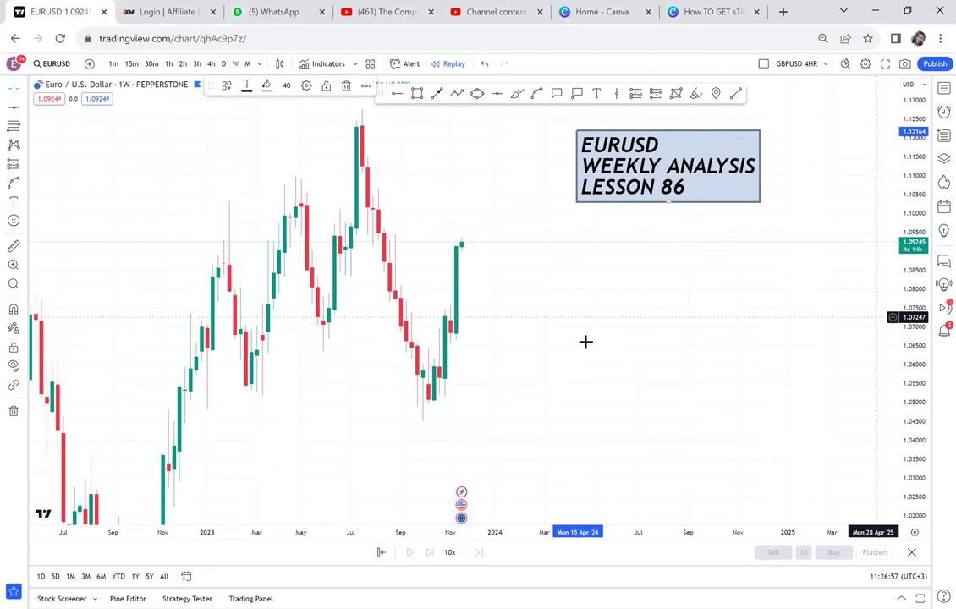
scroll(588, 341, up, 2)
- Measure the recent price rise from 21 Aug '23 at about 1.067 to 22 Jan '24 at about 1.093 and clear the measurement
click(14, 245)
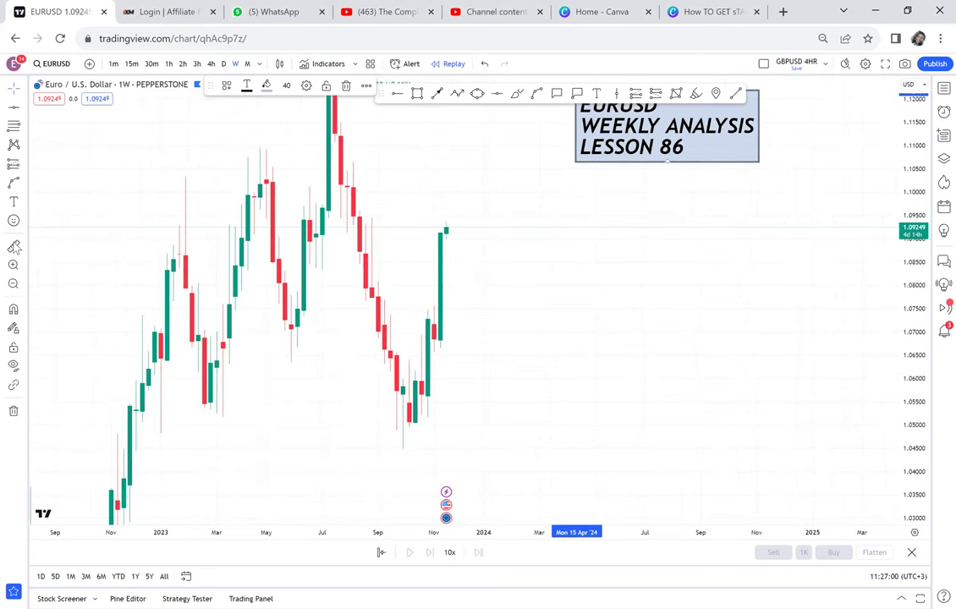
click(367, 344)
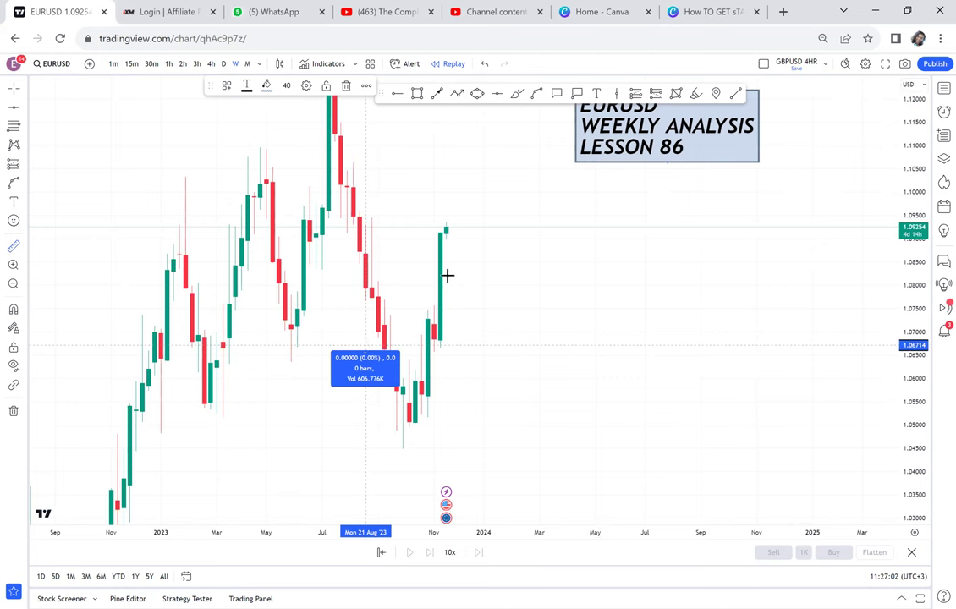
click(501, 226)
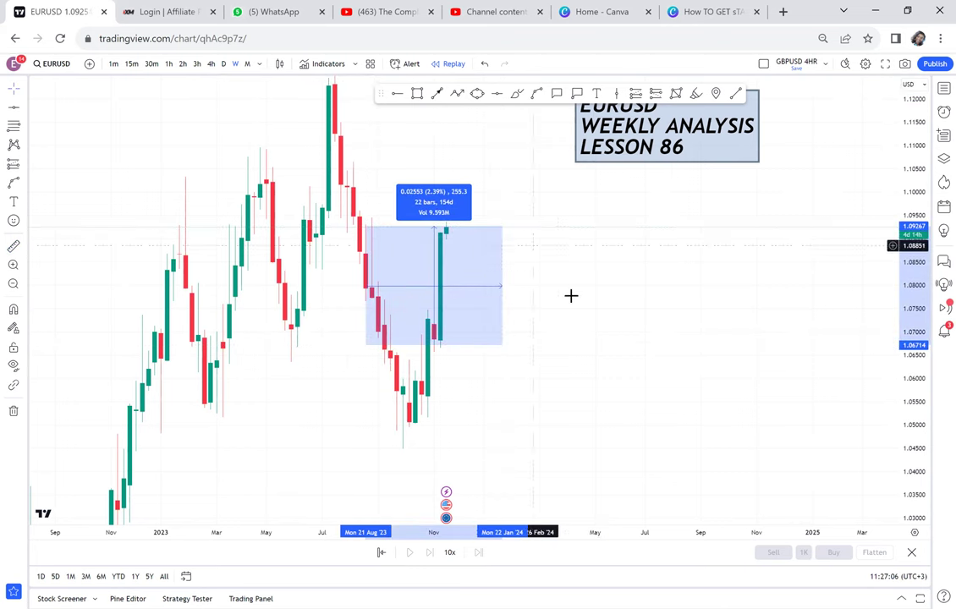
click(570, 294)
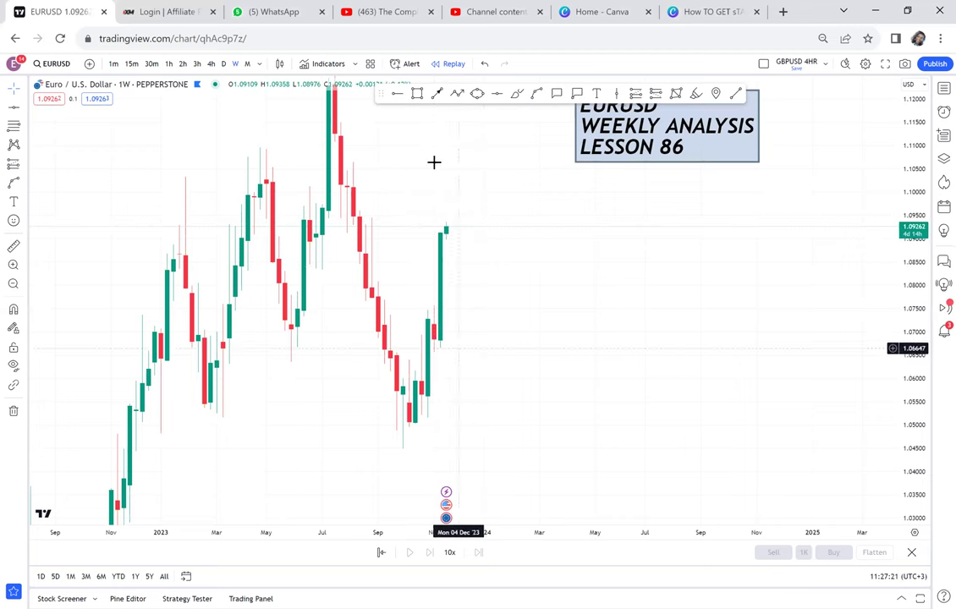
- Draw a horizontal ray at the July 2023 high, about 1.1276, starting from 17 Apr '23
drag(483, 242, 465, 368)
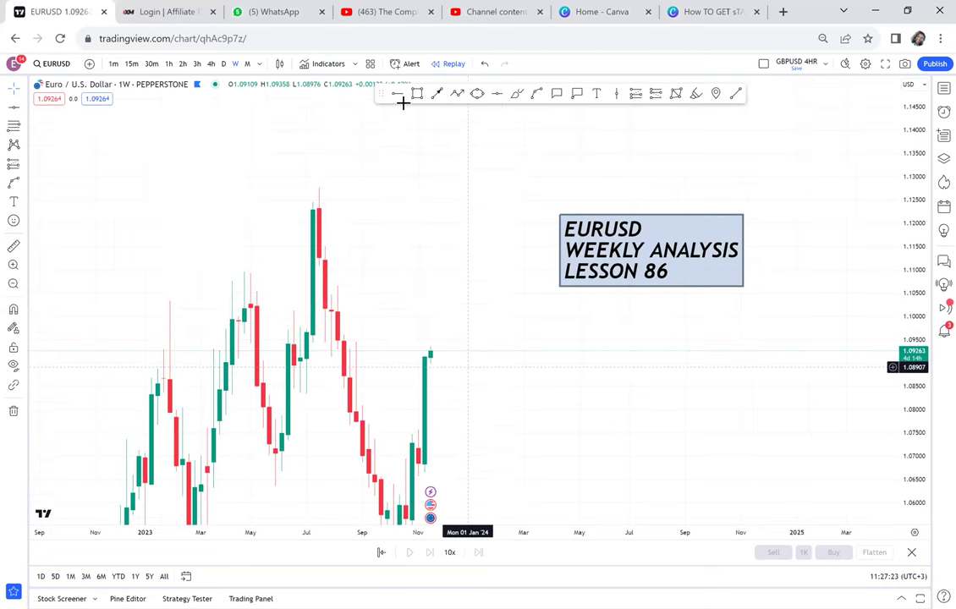
click(397, 93)
click(235, 187)
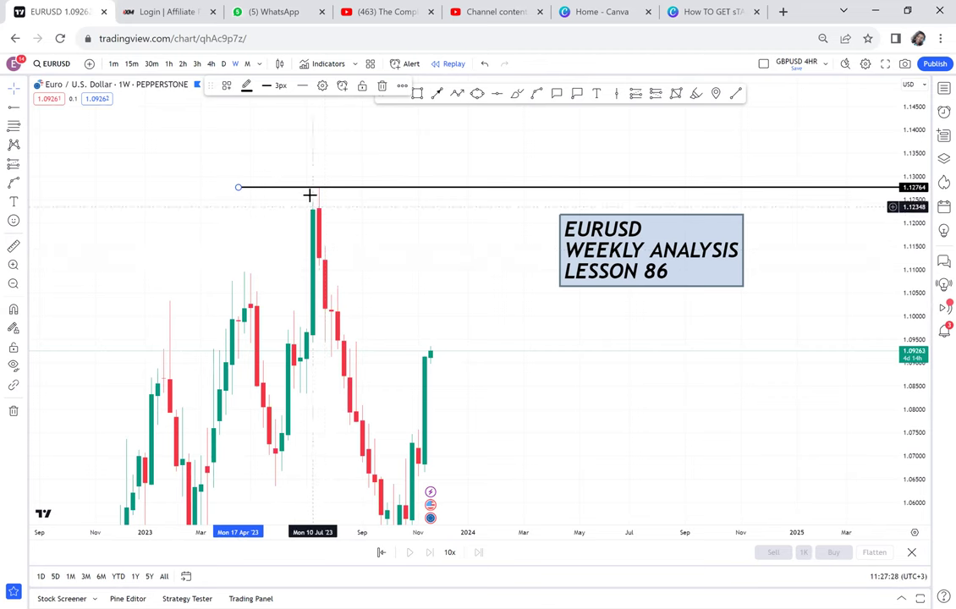
drag(529, 386, 504, 311)
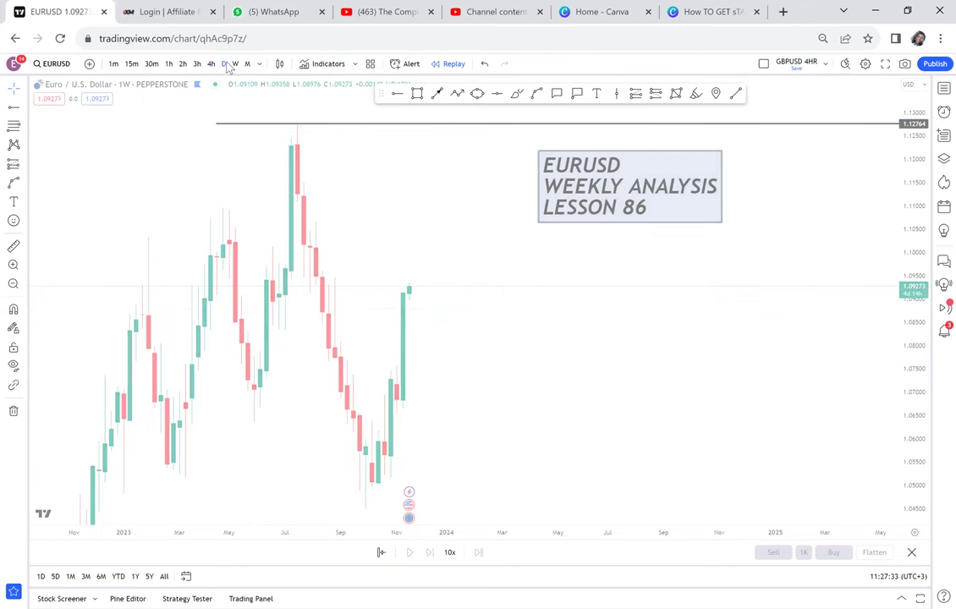
- Examine EURUSD price action since June 2023 on the daily timeframe
click(224, 64)
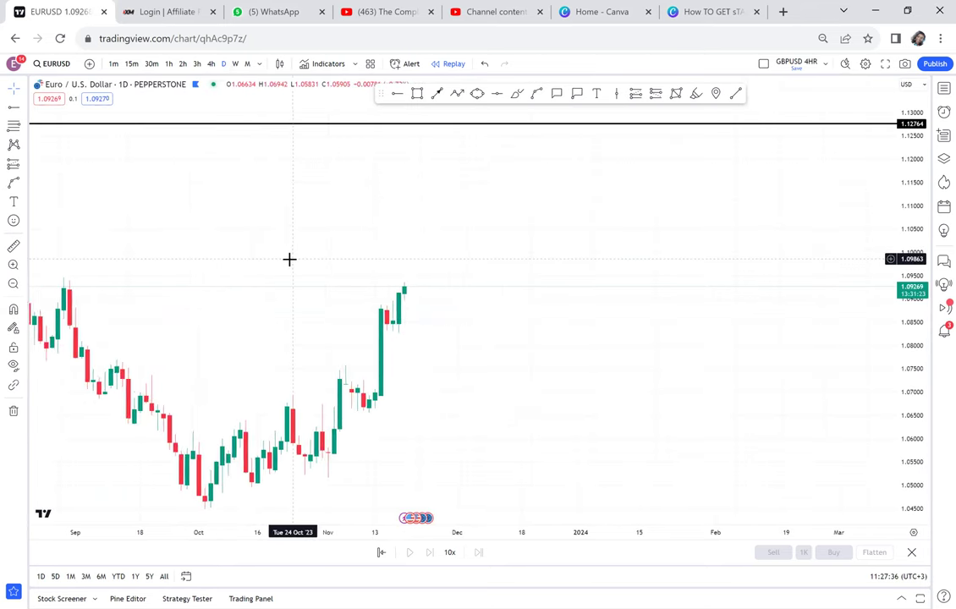
scroll(289, 259, down, 1)
drag(292, 259, 589, 257)
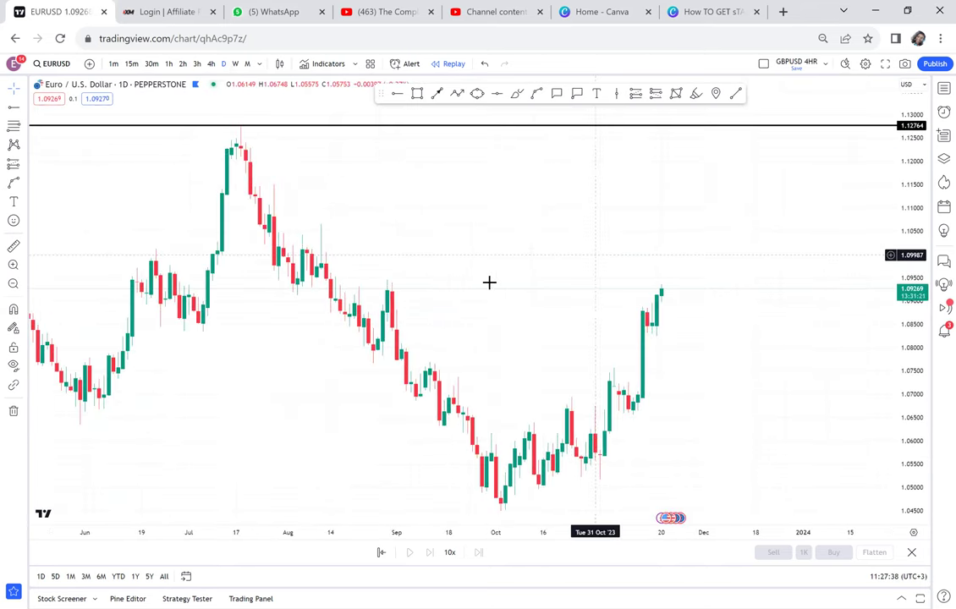
scroll(588, 260, down, 1)
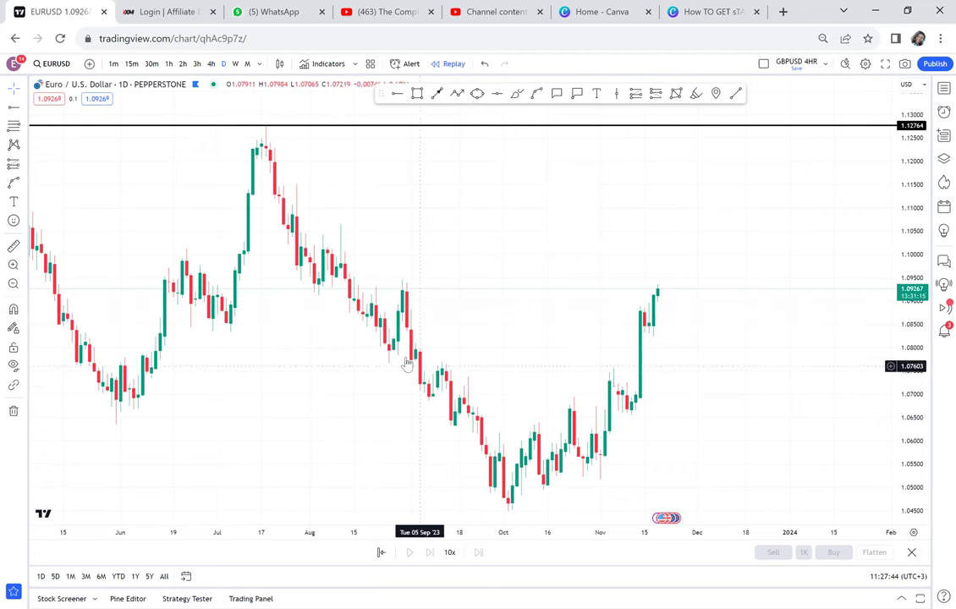
- Return the chart to the weekly timeframe and remove all drawings from it
click(236, 65)
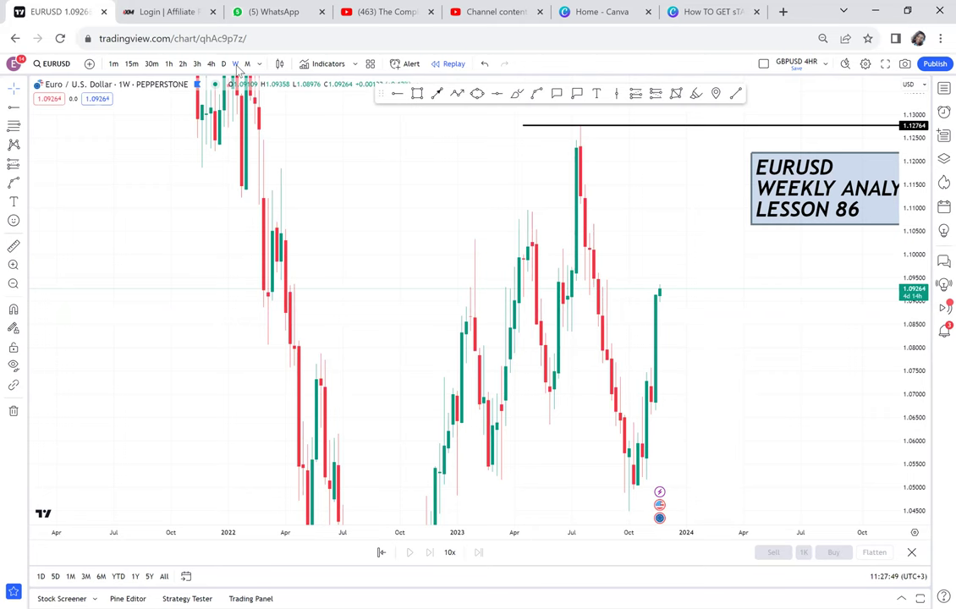
click(13, 413)
click(66, 409)
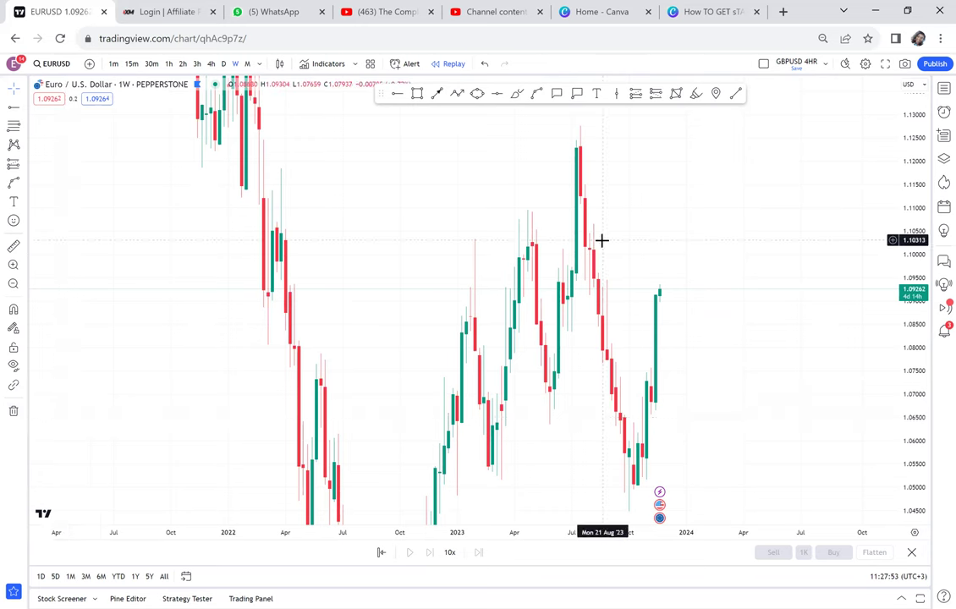
- Draw a rectangle support zone over the 2023 lows from 12 Dec '22 to 29 Jan '24, between about 1.0546 and 1.0480
drag(466, 237, 380, 235)
drag(596, 265, 471, 210)
scroll(471, 210, up, 3)
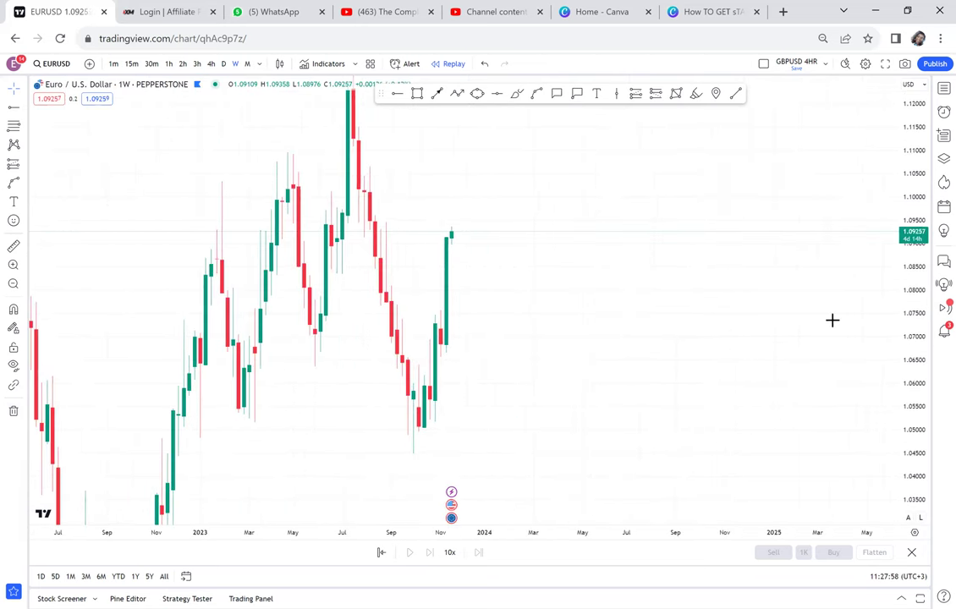
click(417, 94)
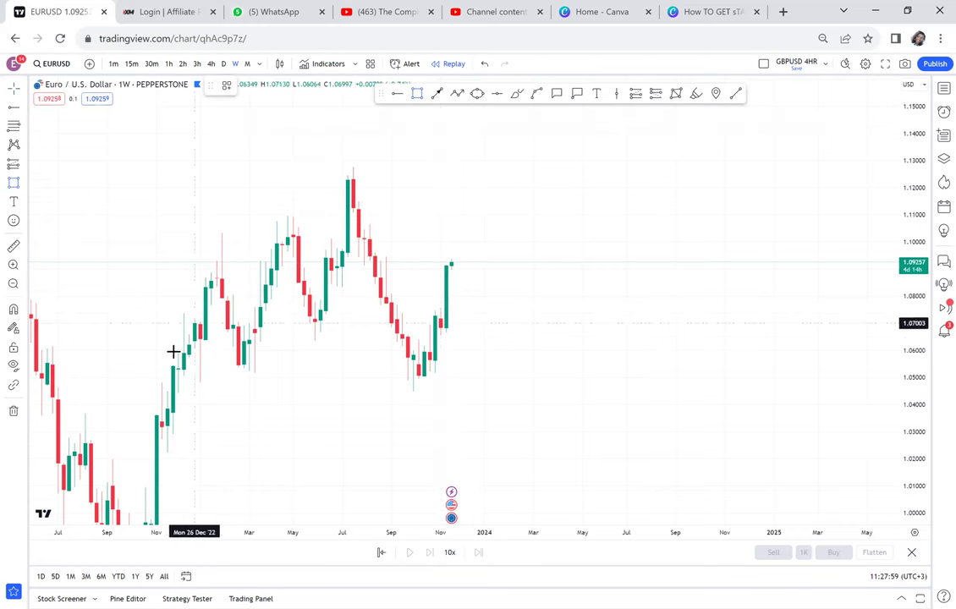
click(184, 359)
click(468, 366)
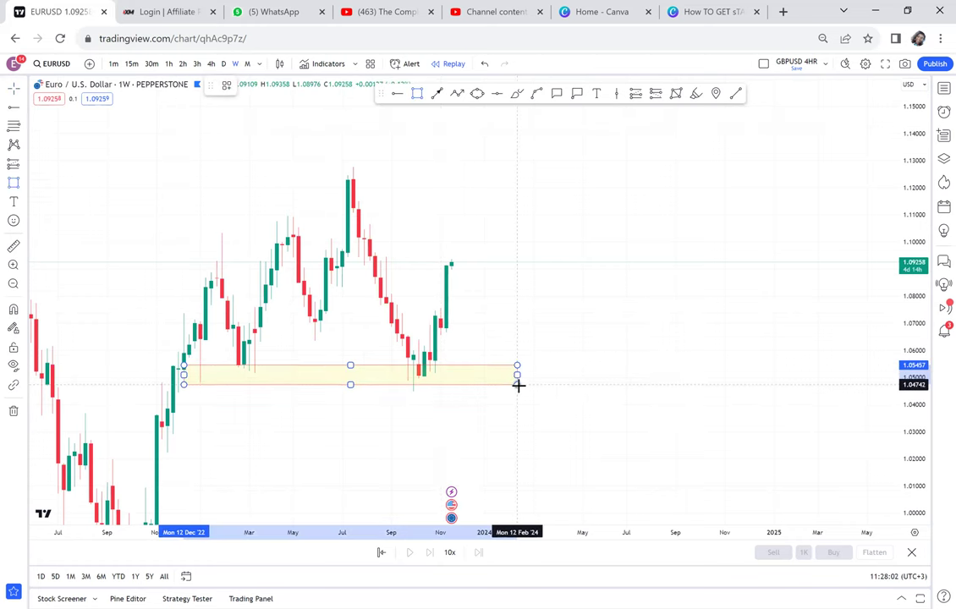
drag(516, 384, 505, 384)
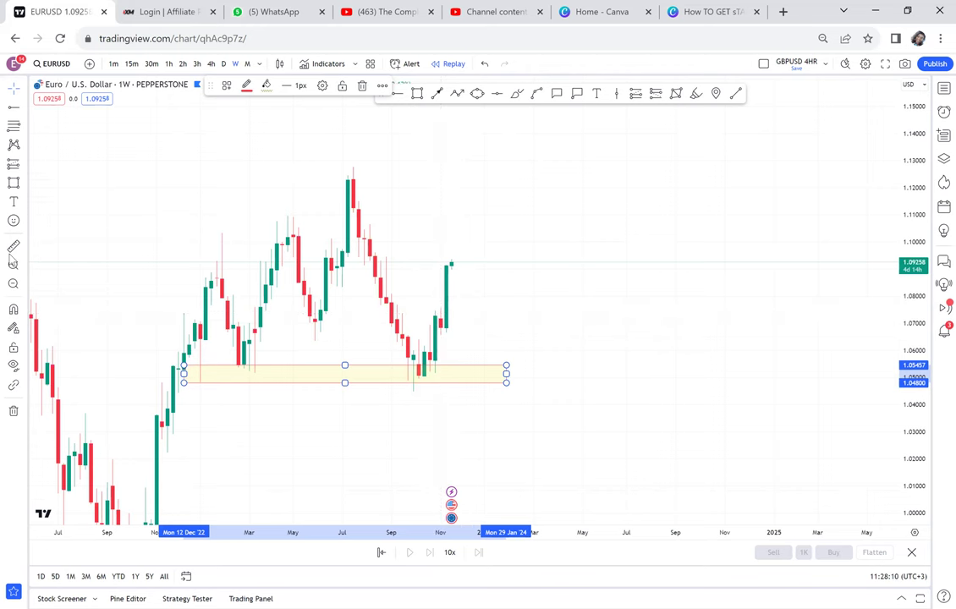
- Measure from the zone's lower edge to the July 2023 high and place a horizontal line near the range's midpoint at about 1.0890
click(189, 383)
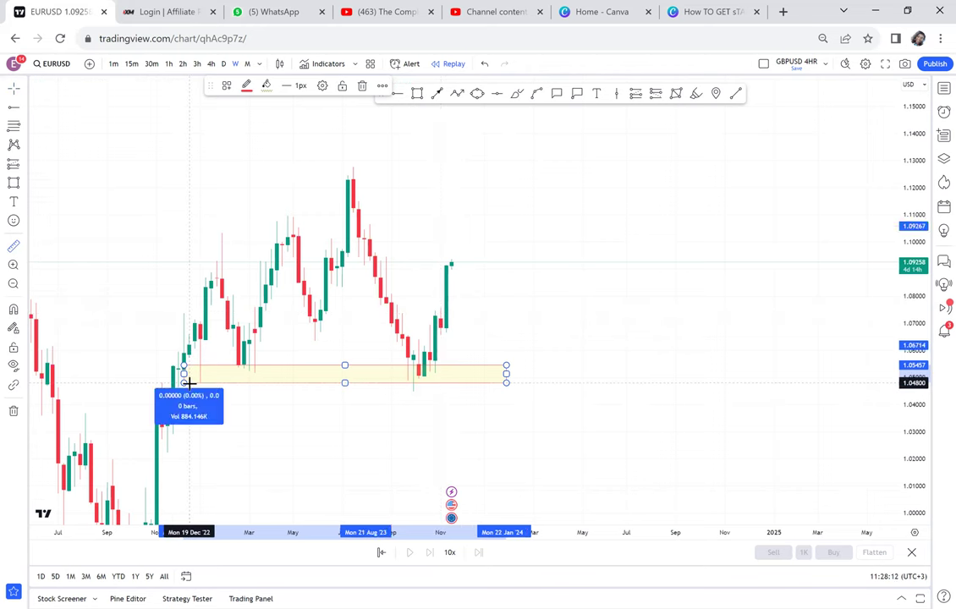
click(640, 166)
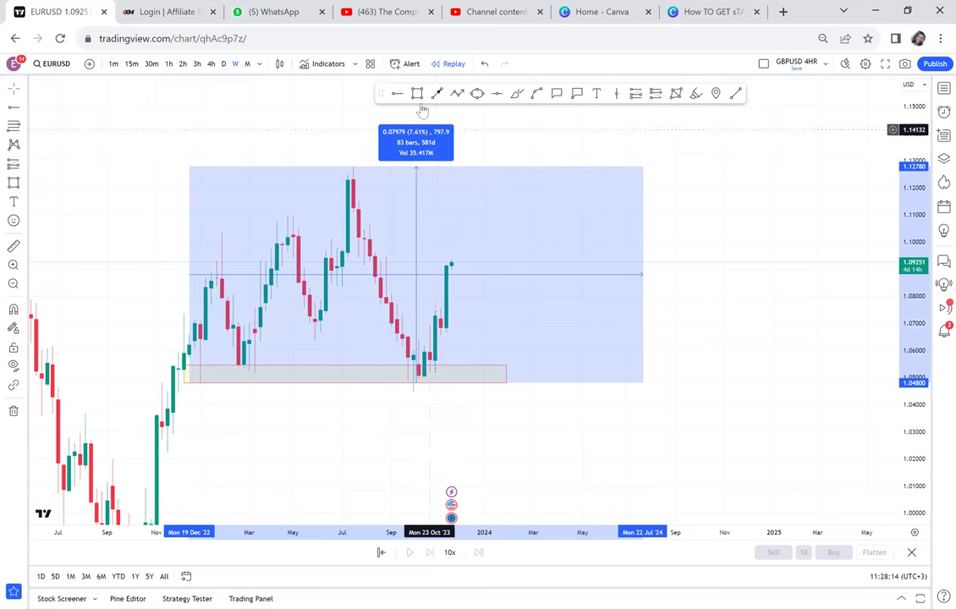
click(496, 94)
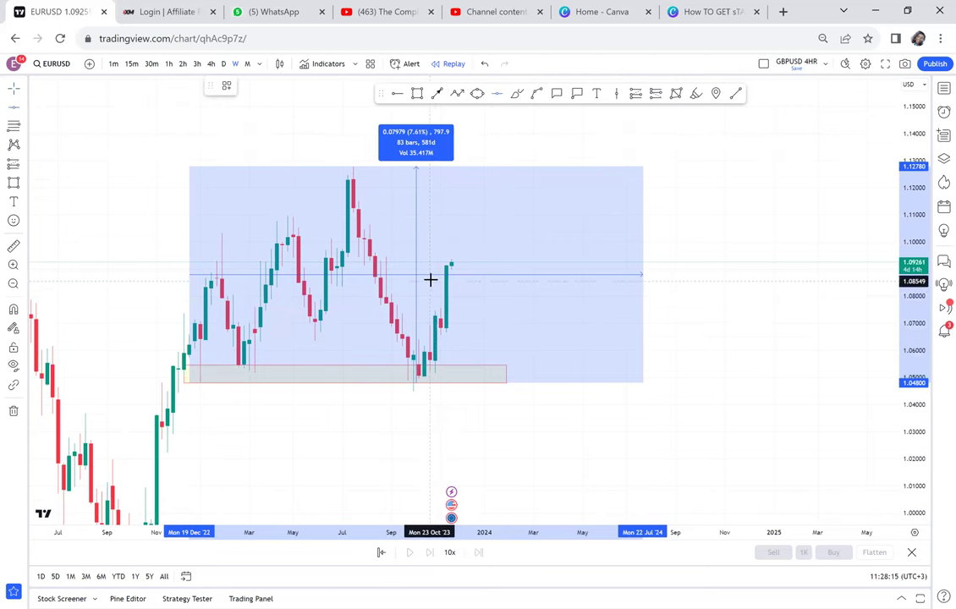
click(427, 271)
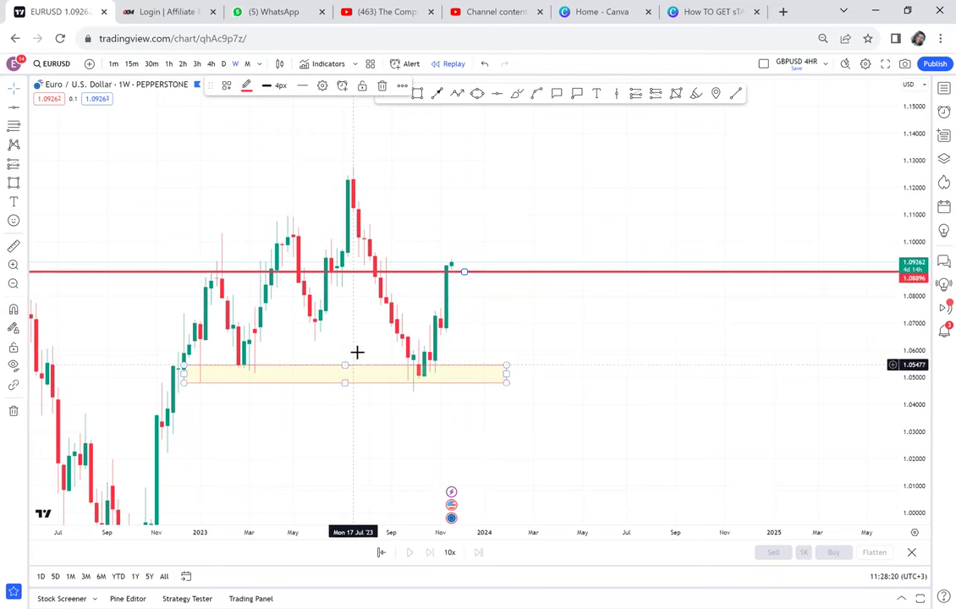
- Change the support zone rectangle's fill colour to black
click(310, 373)
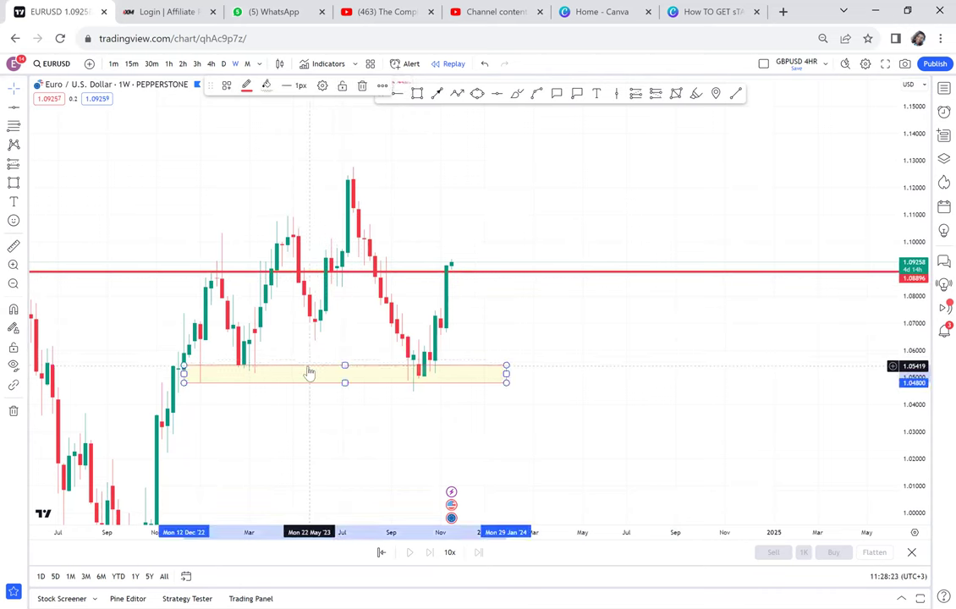
click(267, 87)
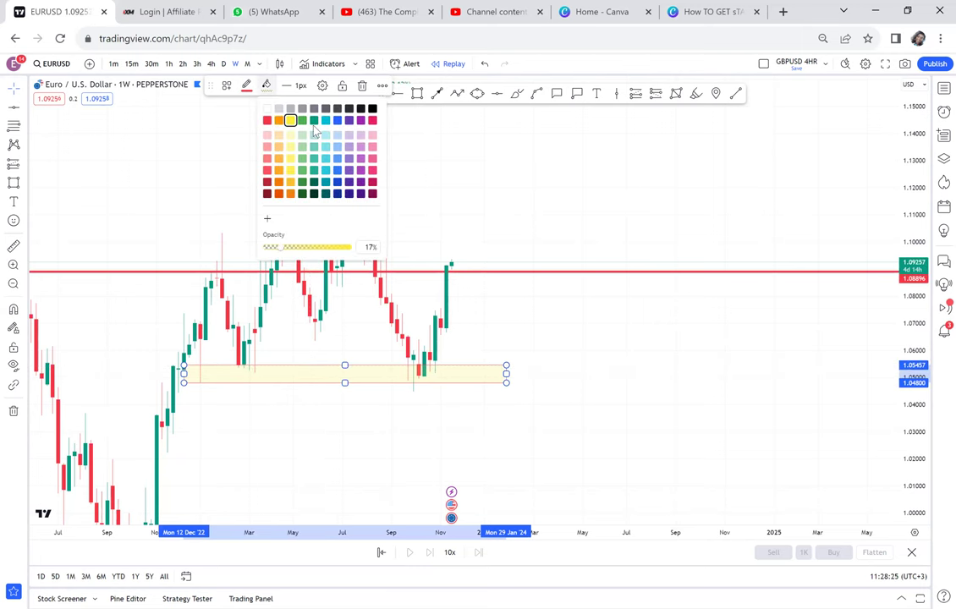
click(372, 110)
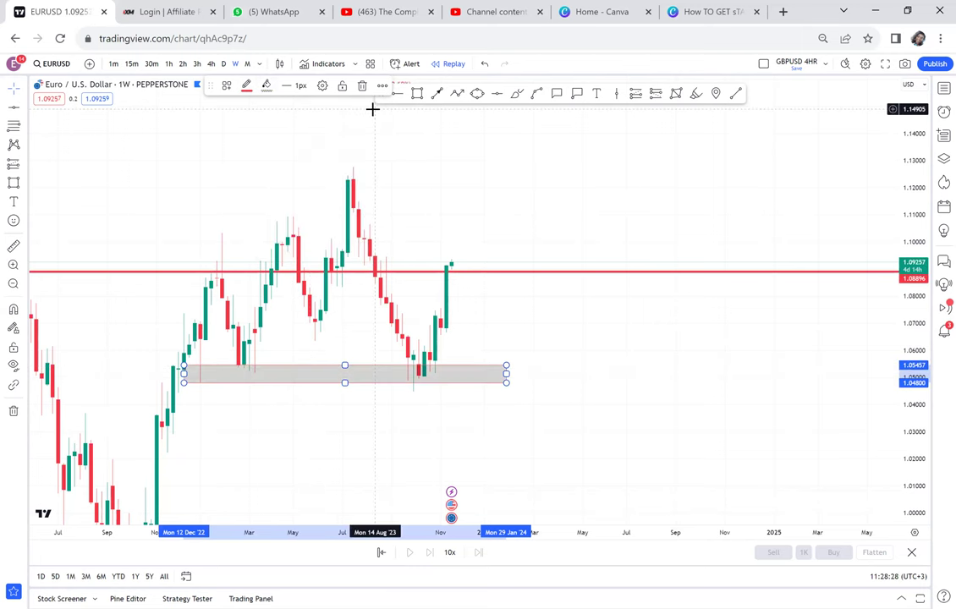
- Draw an ellipse around the early 2023 lows touching the support zone, from about 12 Dec '22 to 13 Mar '23
click(477, 93)
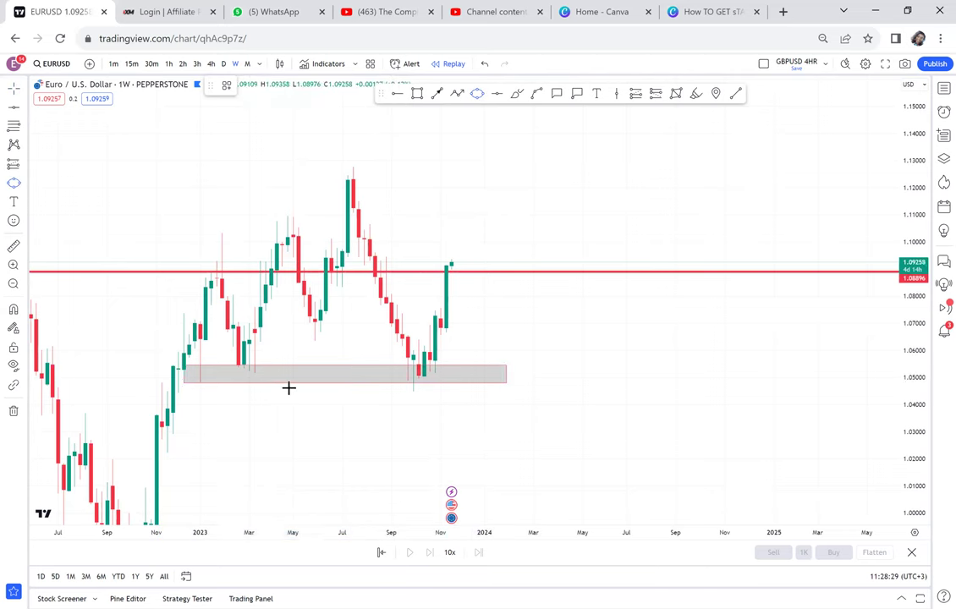
click(184, 381)
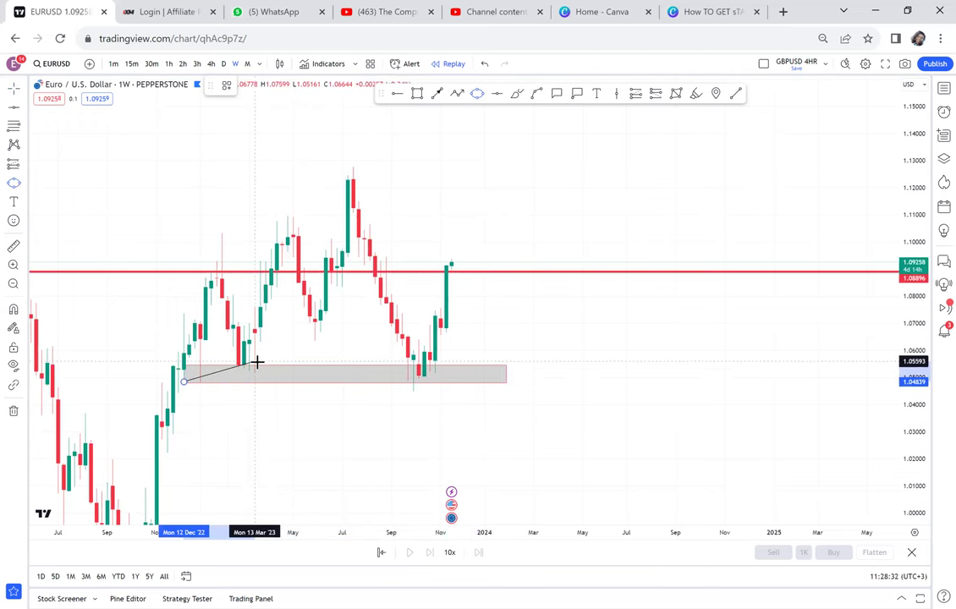
click(257, 362)
click(270, 377)
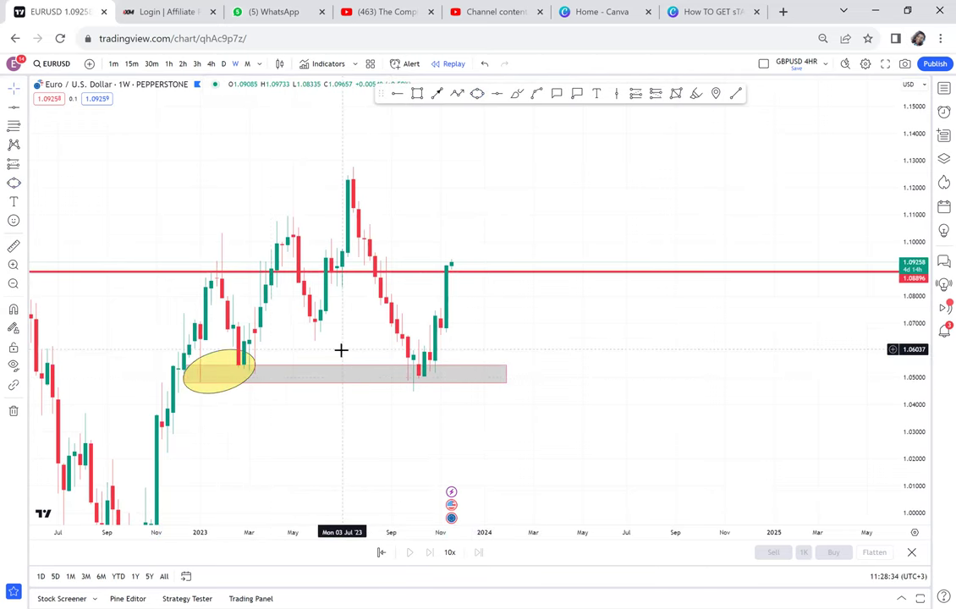
- Draw a second ellipse around the October 2023 lows where price touches the support zone
scroll(342, 351, down, 2)
drag(379, 341, 408, 334)
click(477, 94)
click(413, 375)
click(463, 356)
click(474, 367)
drag(539, 331, 537, 336)
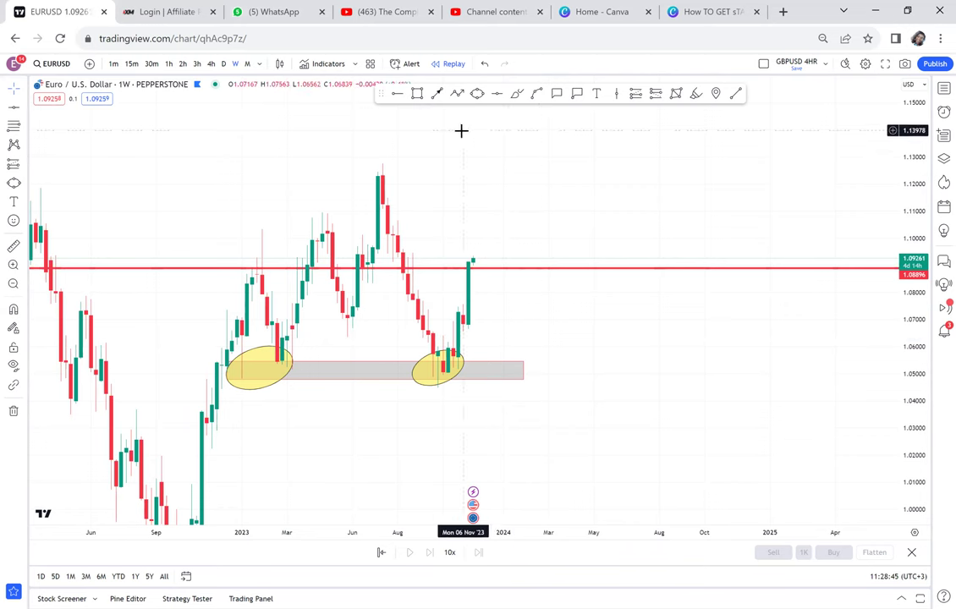
- Add a horizontal line at the July 2023 high, about 1.1274, and recolour the midpoint line at 1.08896 green
click(497, 93)
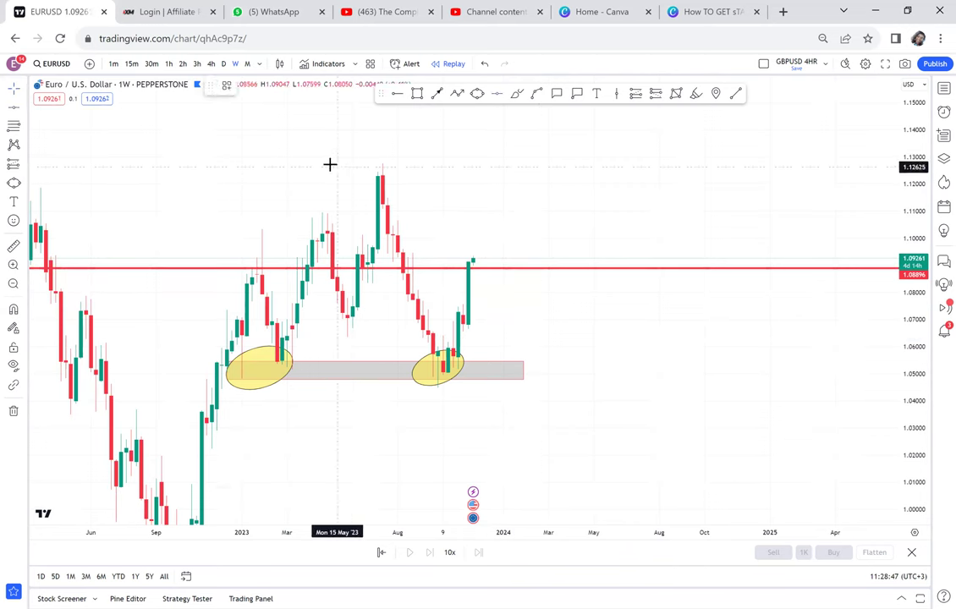
click(330, 163)
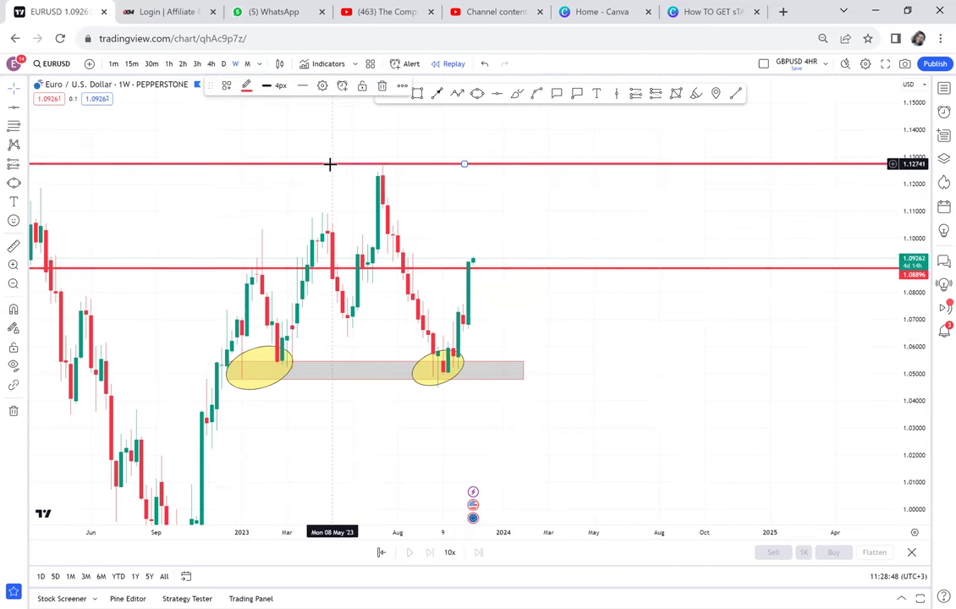
click(494, 269)
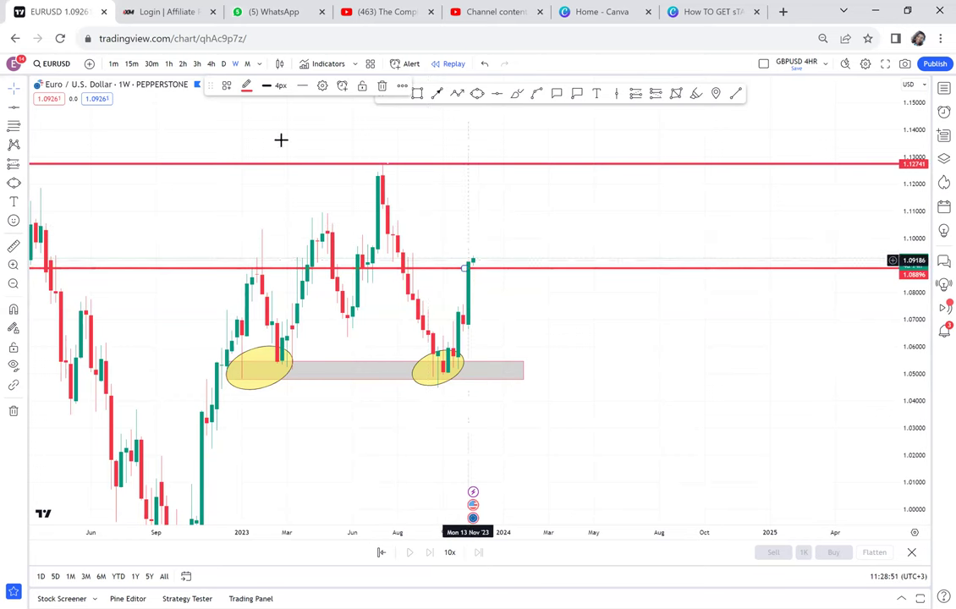
click(246, 86)
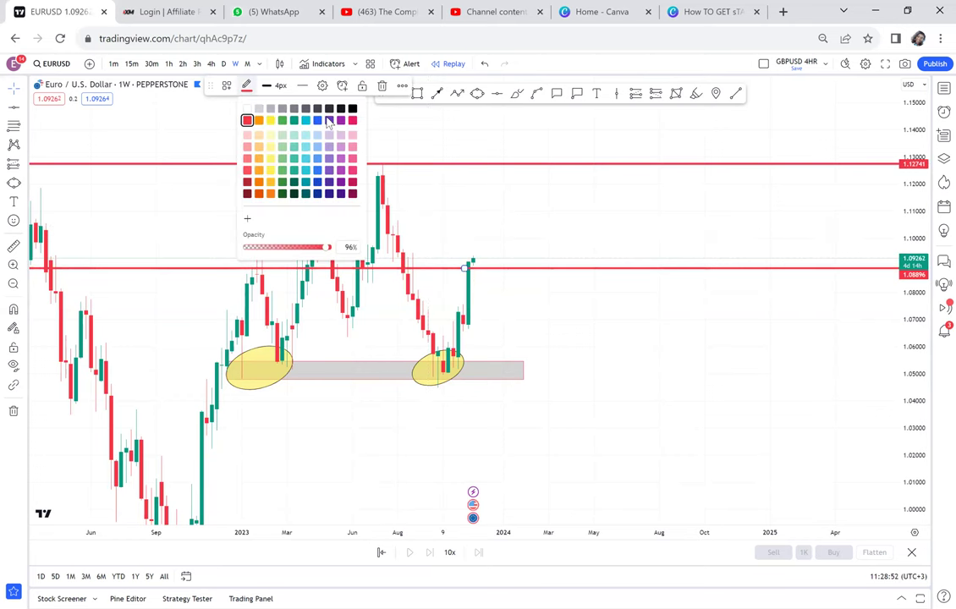
click(282, 121)
click(538, 229)
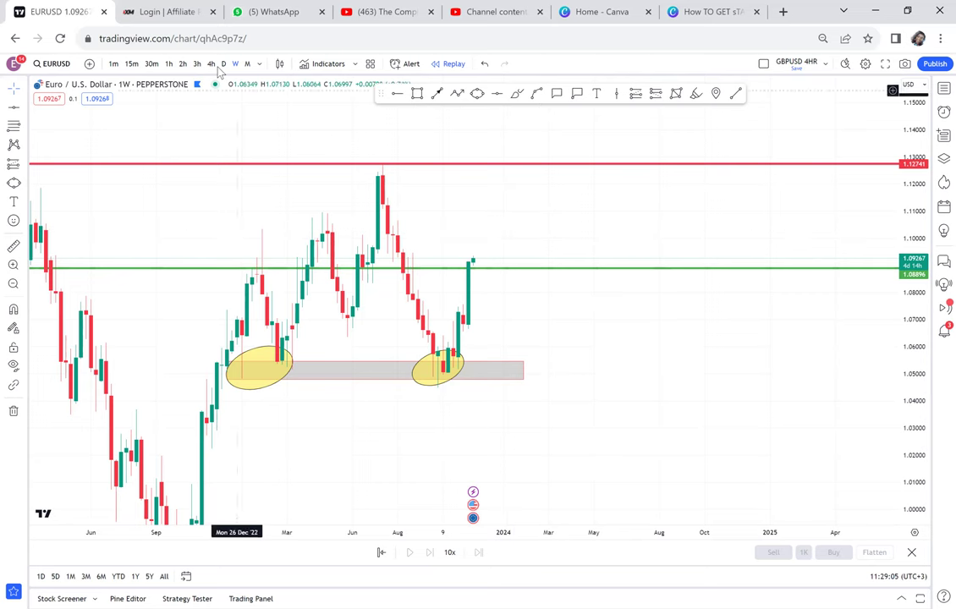
- Switch the chart to the monthly timeframe and examine the price history against the support, midpoint and resistance levels
click(249, 65)
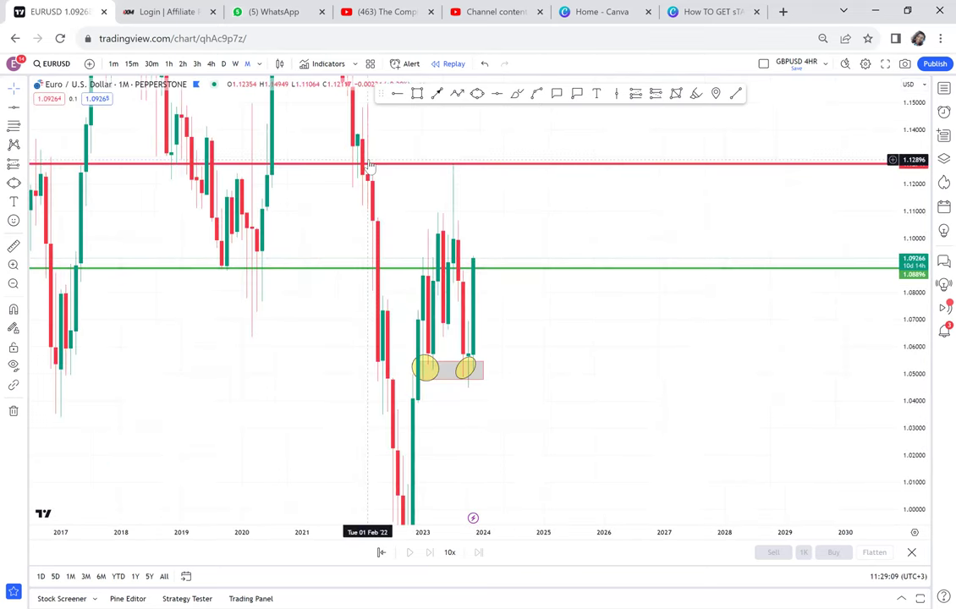
scroll(576, 342, up, 2)
scroll(636, 245, down, 3)
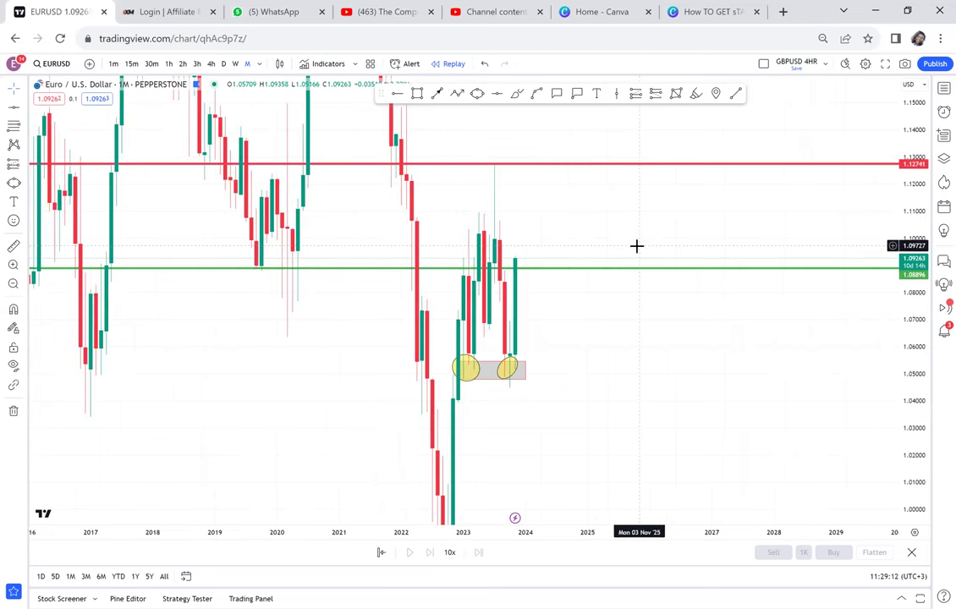
scroll(636, 246, up, 2)
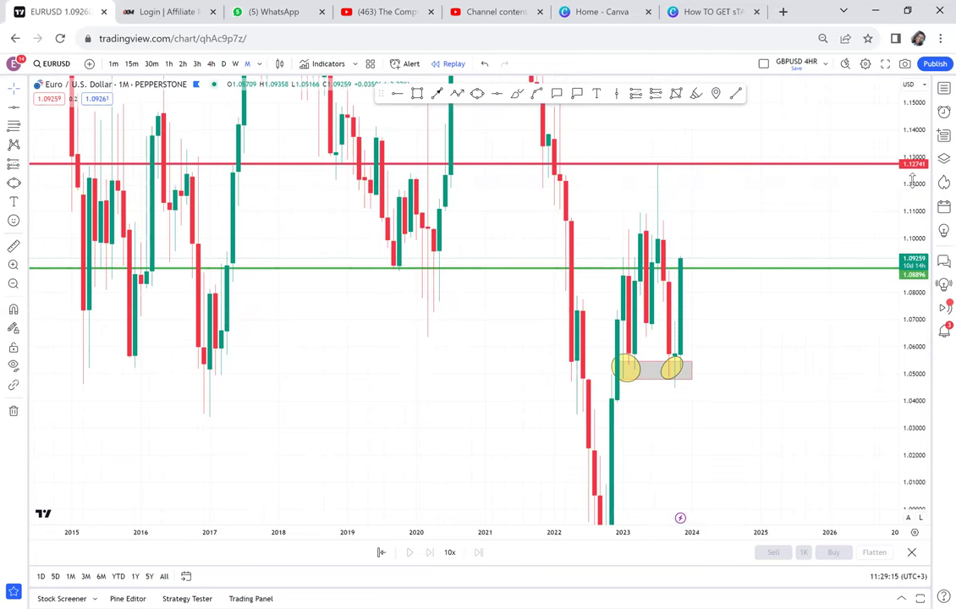
drag(912, 179, 881, 339)
drag(807, 363, 592, 396)
scroll(563, 399, up, 1)
scroll(563, 399, up, 1)
scroll(562, 399, left, 2)
scroll(563, 399, up, 2)
scroll(562, 399, down, 3)
right_click(563, 398)
click(489, 405)
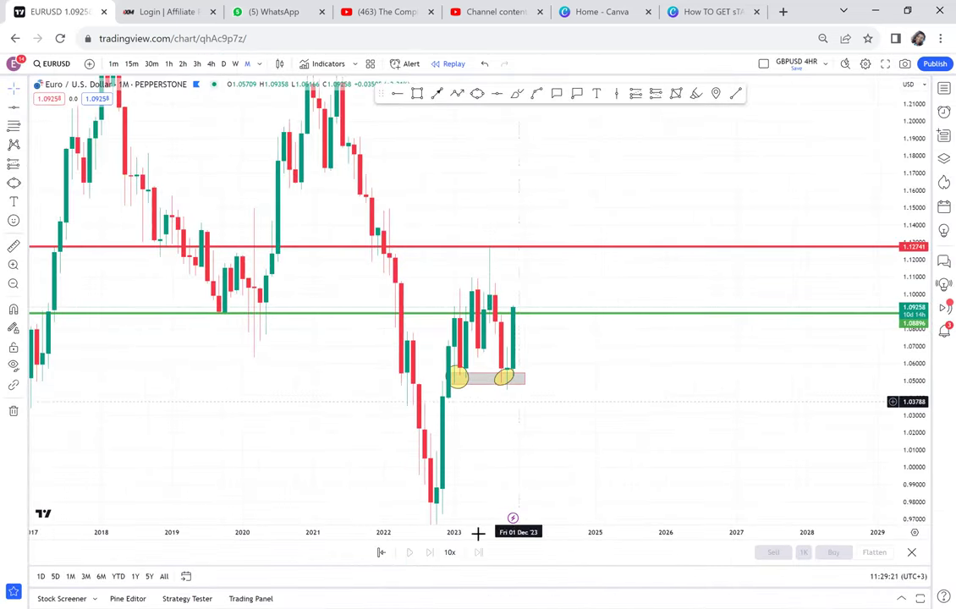
- Examine the monthly candles around the two circled touches of the support zone
scroll(404, 519, up, 2)
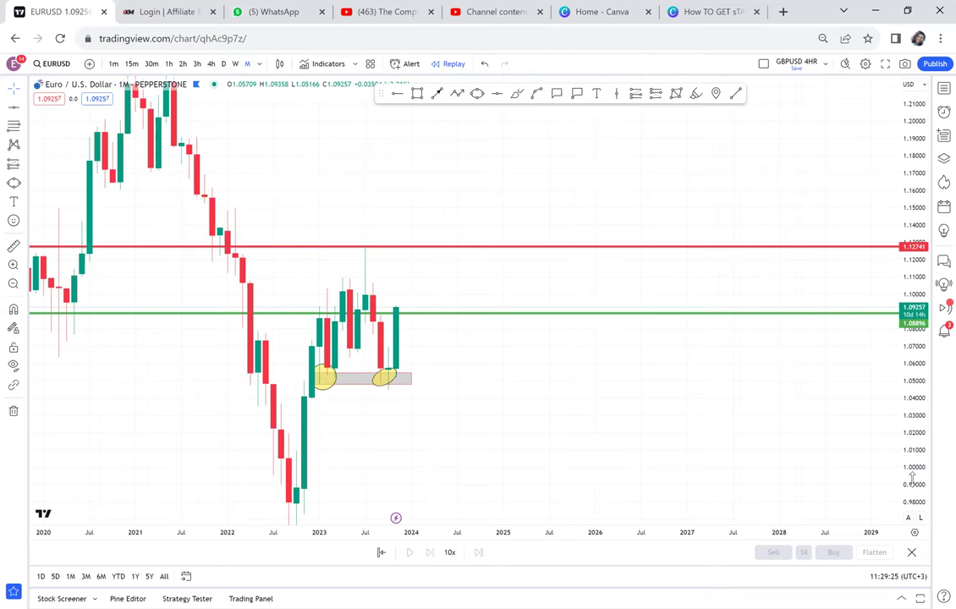
drag(913, 480, 851, 267)
drag(599, 408, 690, 297)
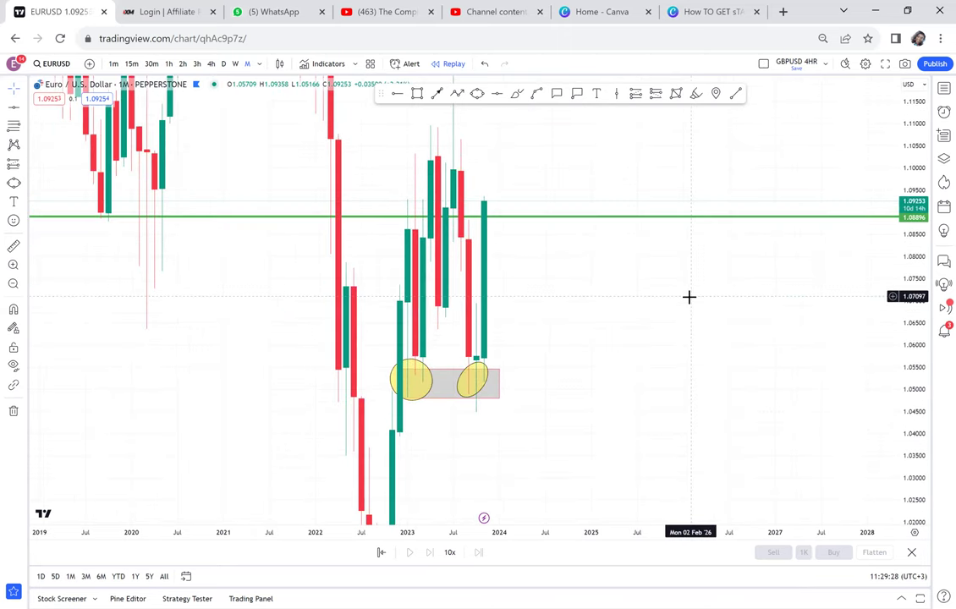
scroll(689, 296, up, 1)
right_click(687, 299)
click(559, 321)
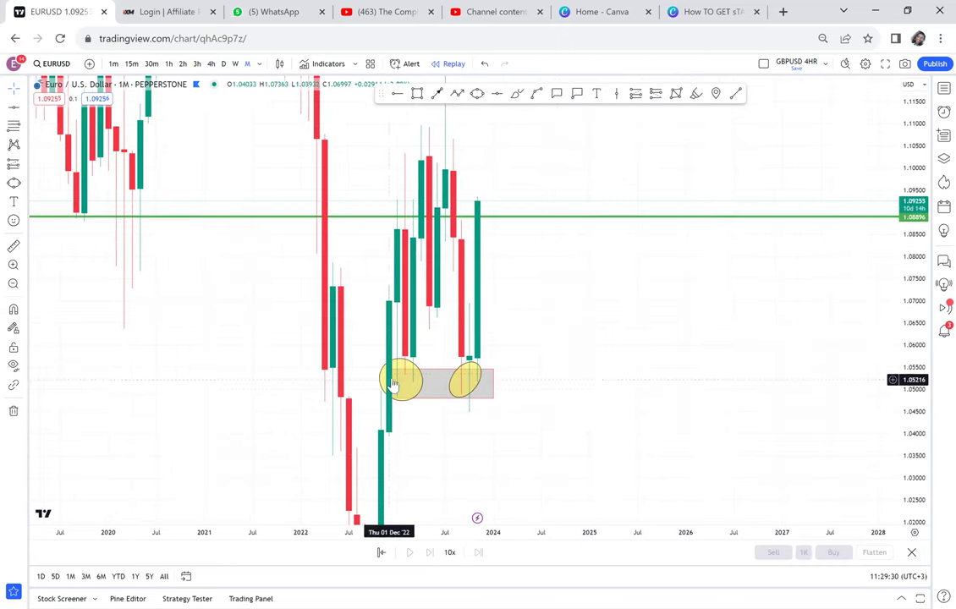
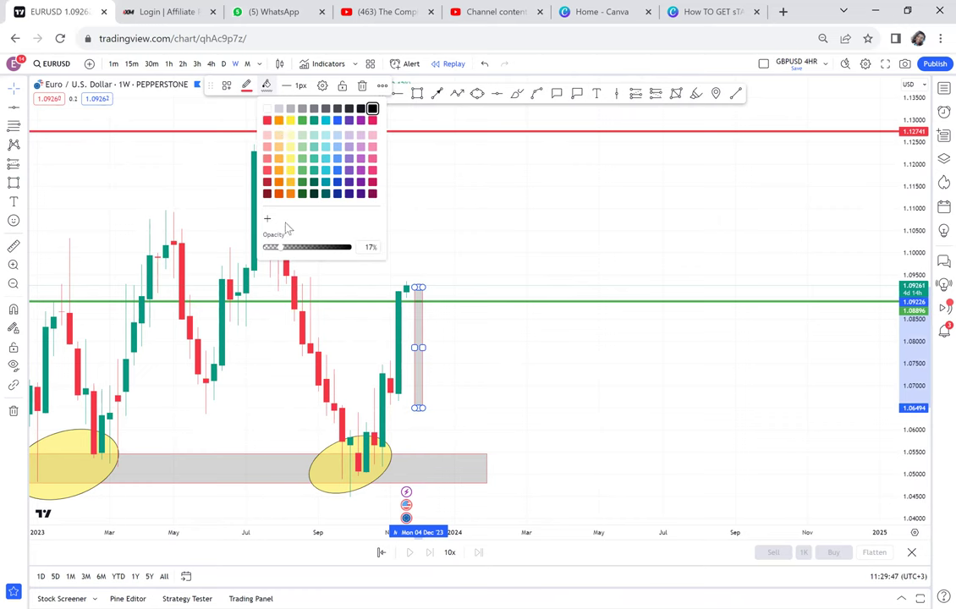
- Fill the narrow candle-shaped rectangle beside the latest weekly candle with red at 100% opacity
drag(281, 249, 366, 262)
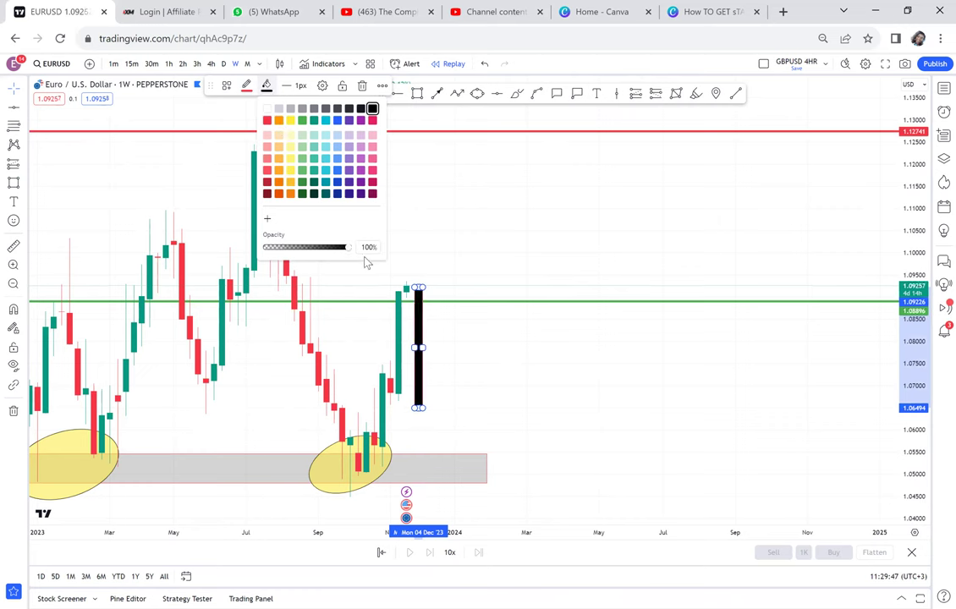
click(268, 121)
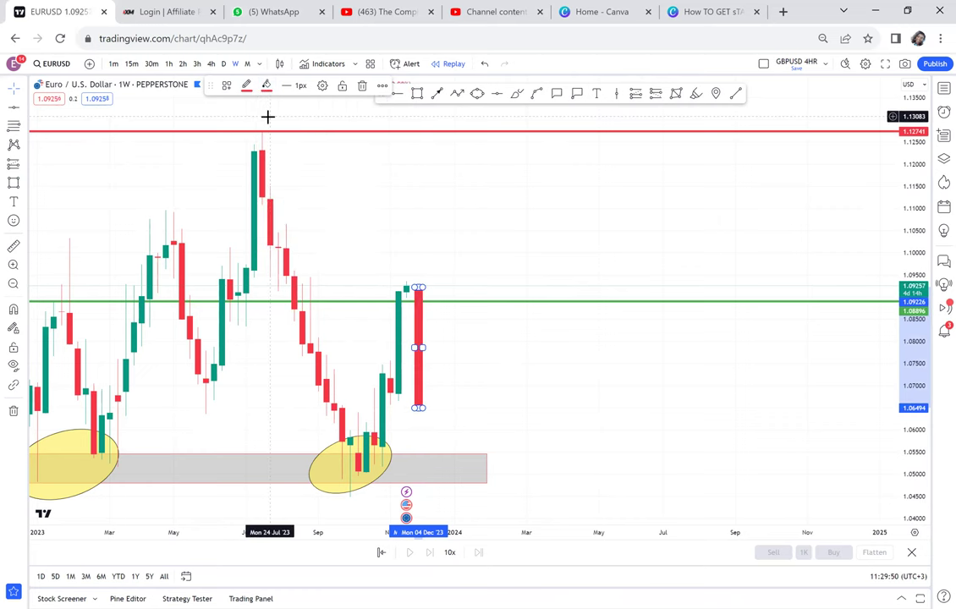
click(438, 188)
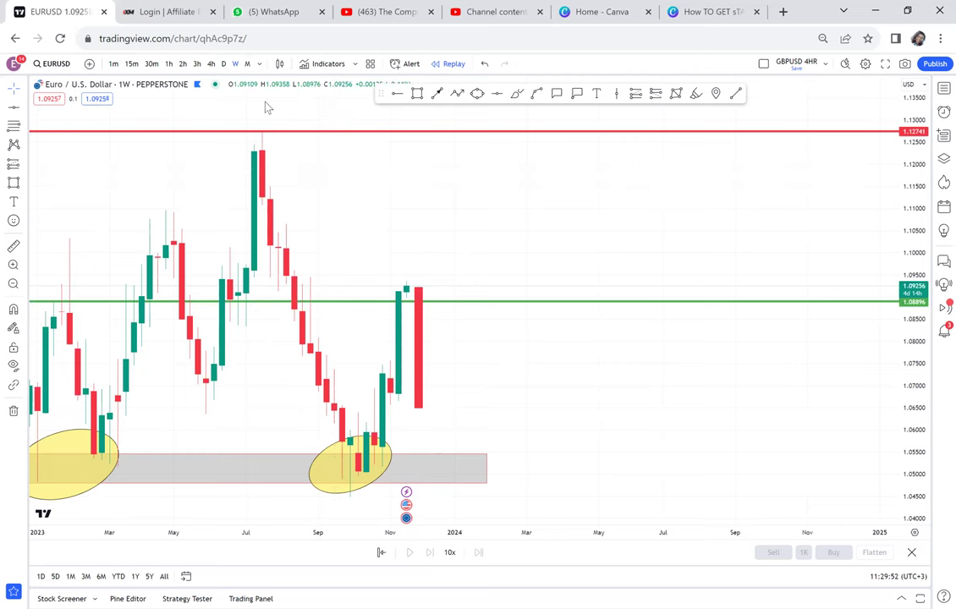
- Switch to the monthly timeframe and place a horizontal ray from July 2023 at about 1.0647, along the red rectangle's lower edge
click(247, 63)
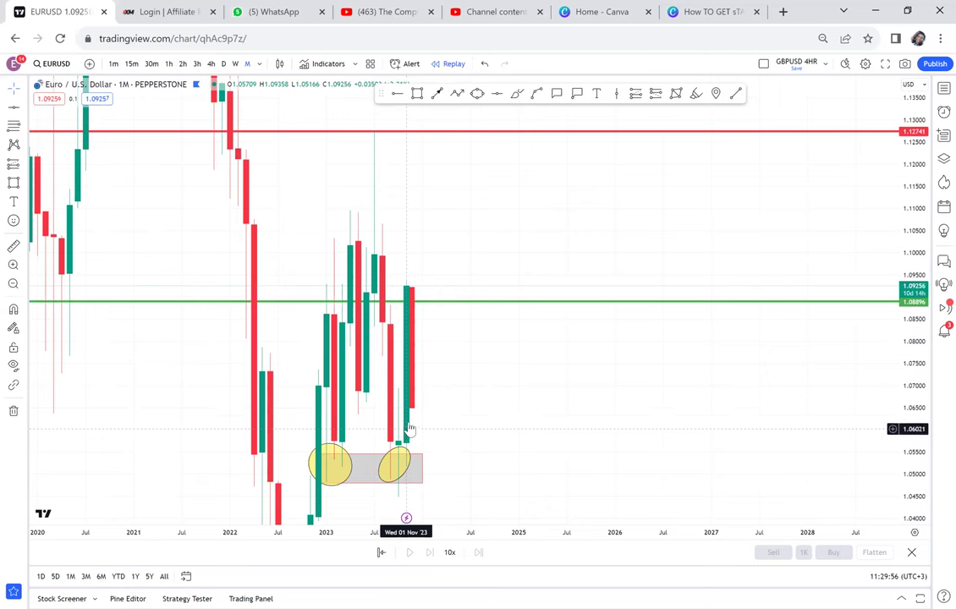
drag(495, 406, 504, 305)
scroll(504, 291, up, 1)
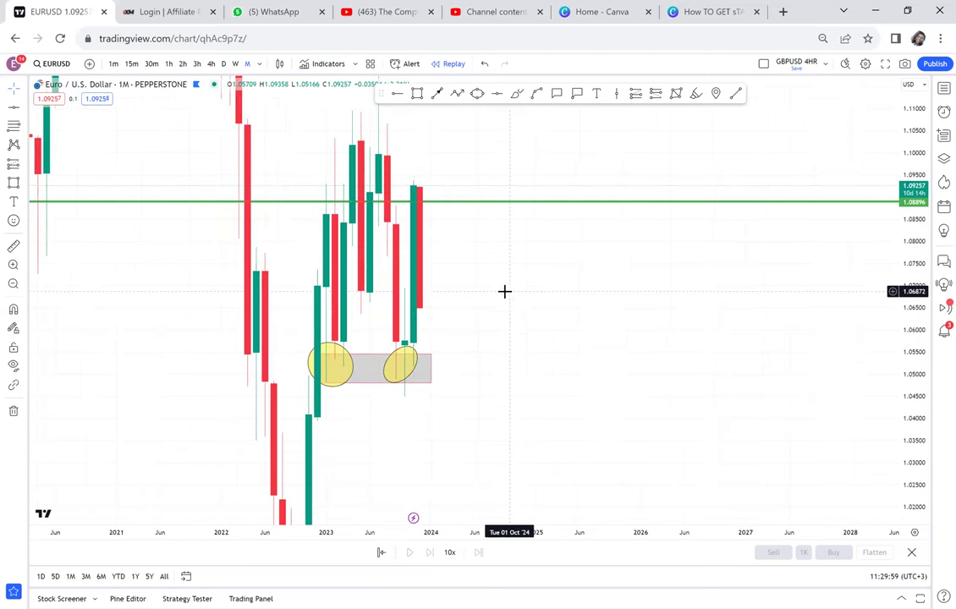
click(378, 309)
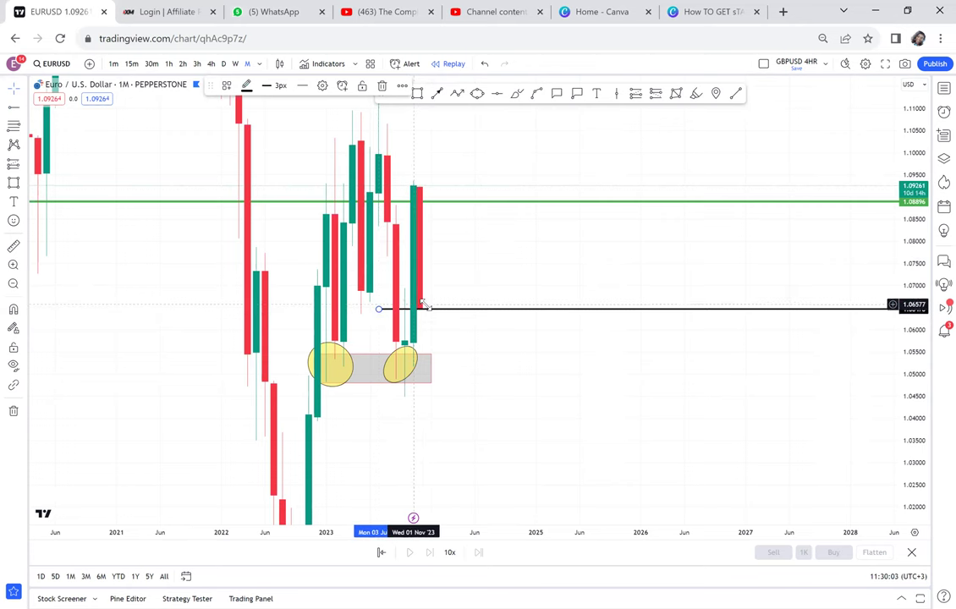
- Draw a rectangle below the black ray from about 1.0647 to 1.0556, around March to May 2024, and fill it green
click(420, 94)
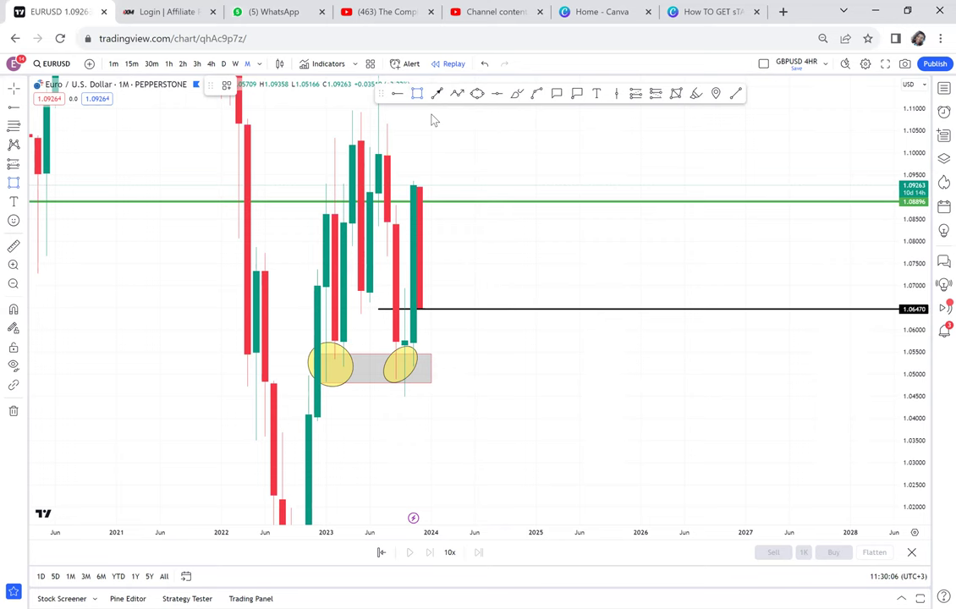
mouse_move(449, 310)
mouse_down()
mouse_move(472, 323)
mouse_move(466, 348)
mouse_up()
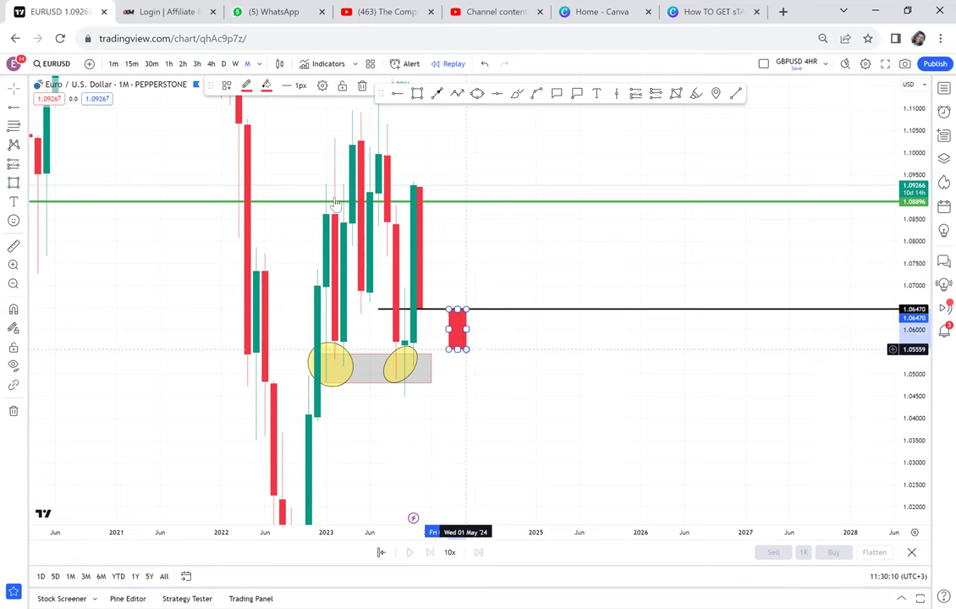
click(265, 86)
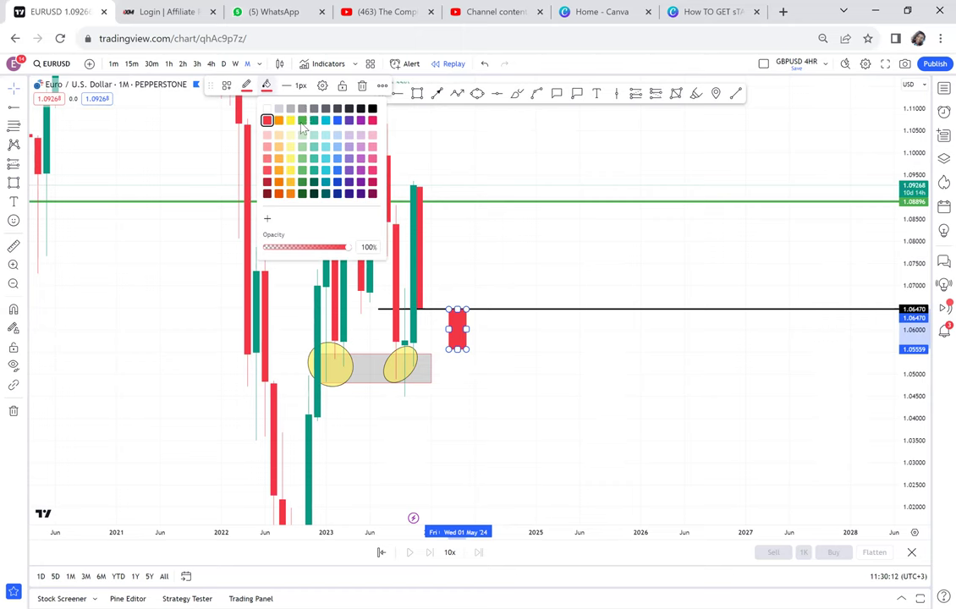
click(302, 121)
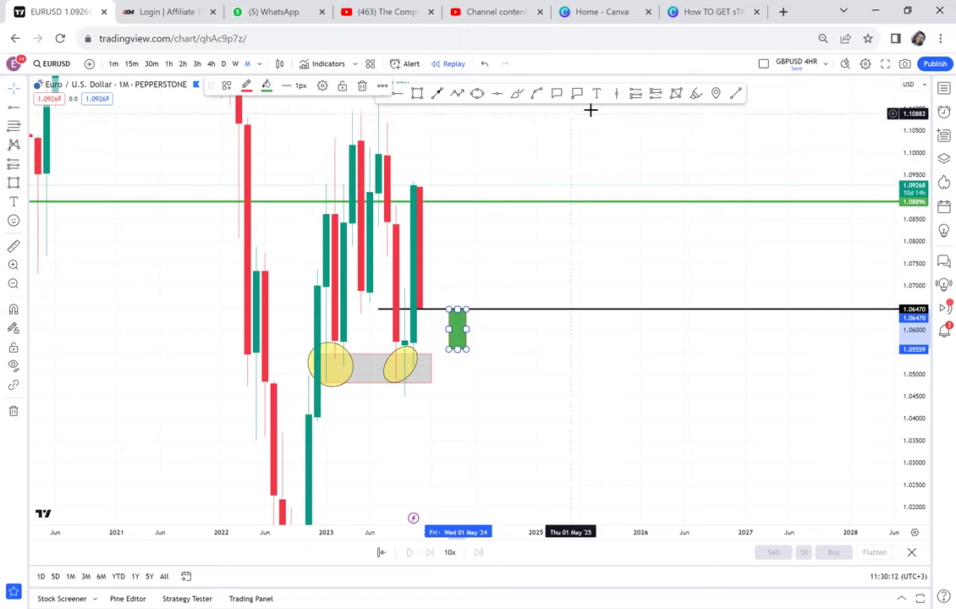
- Draw a vertical trend line at April 2024 from the green rectangle up to the current price, forming a candle wick
click(737, 93)
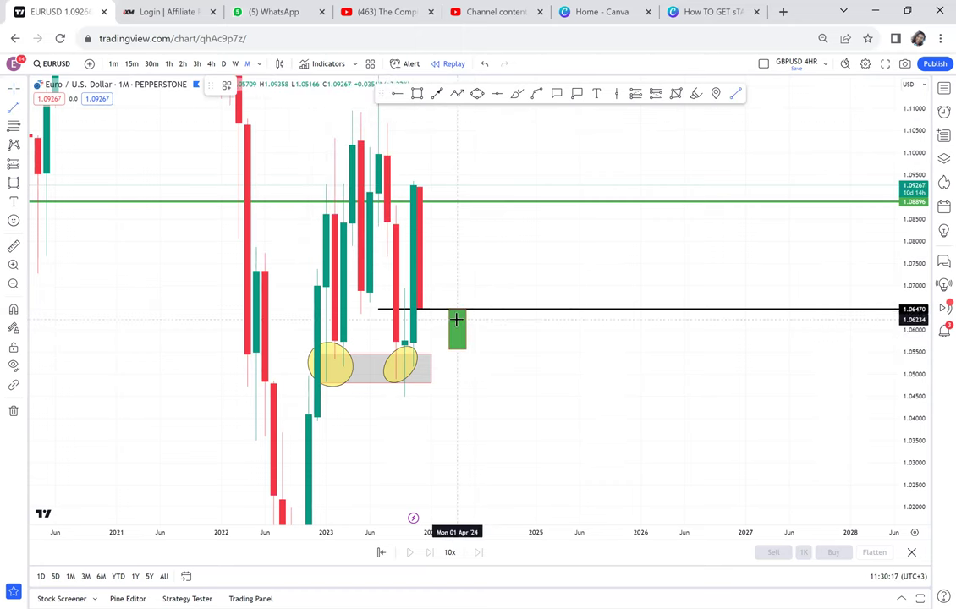
click(457, 307)
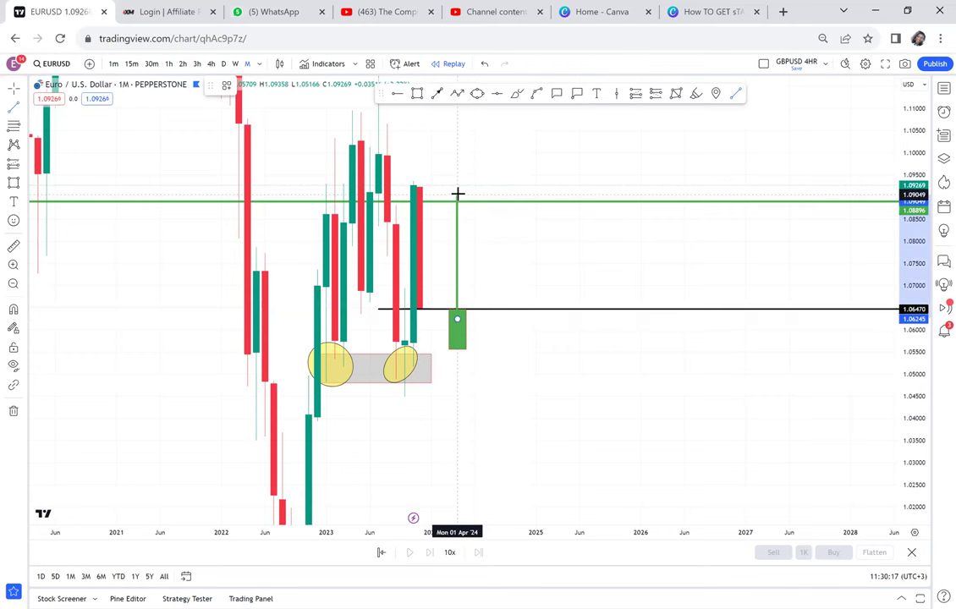
click(457, 187)
click(508, 233)
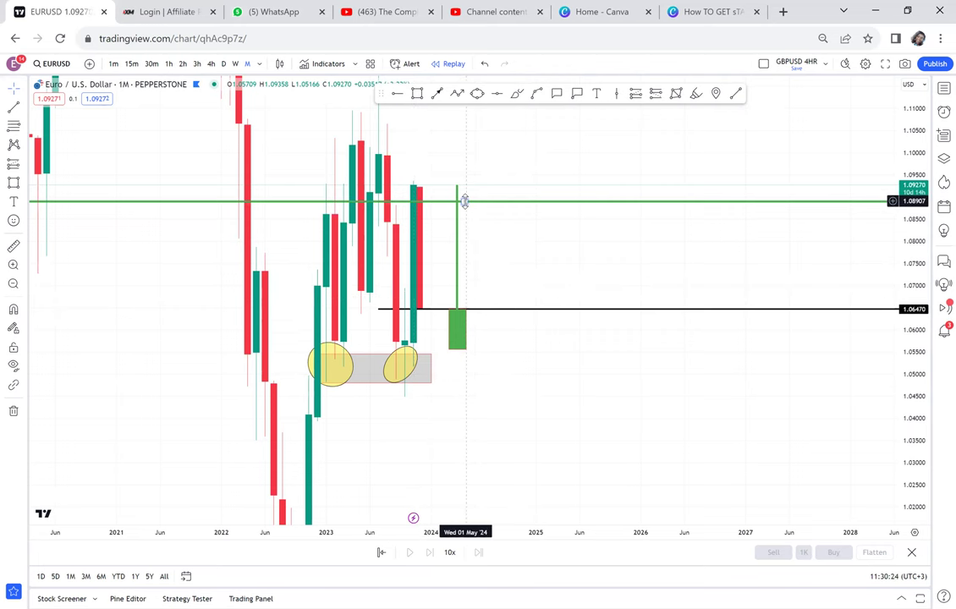
- Delete the vertical green trend line above the green rectangle
click(458, 240)
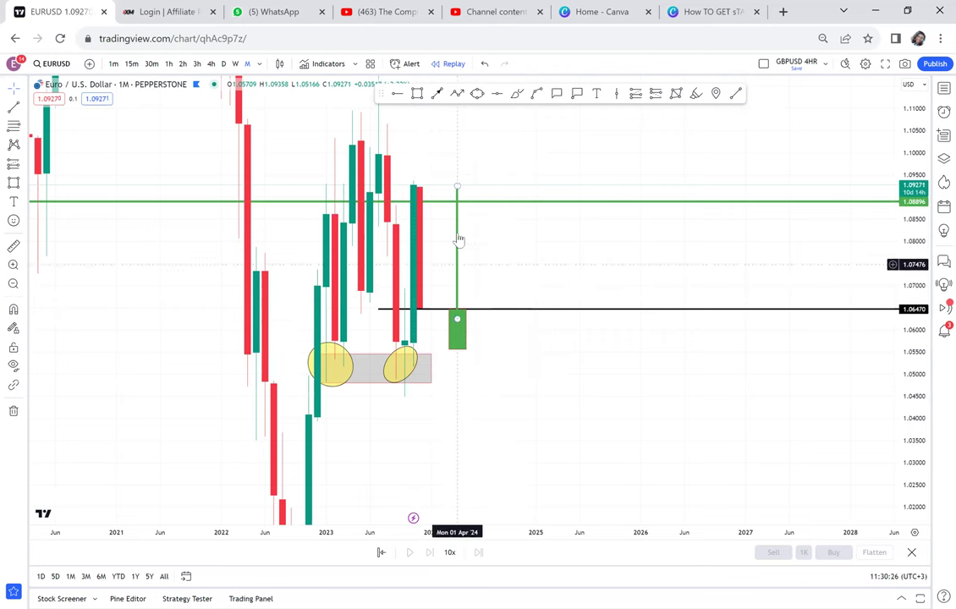
click(453, 217)
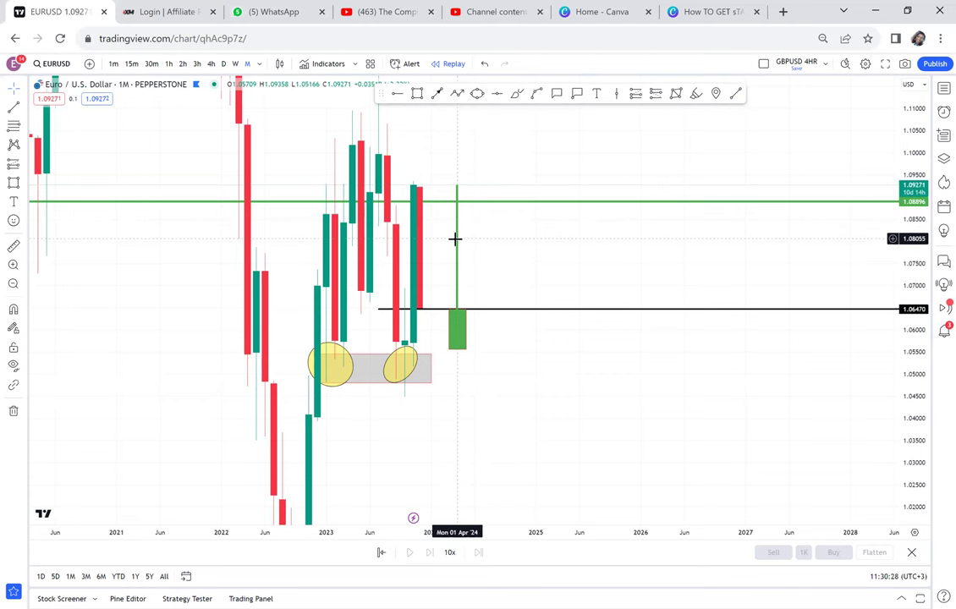
click(459, 247)
key(Delete)
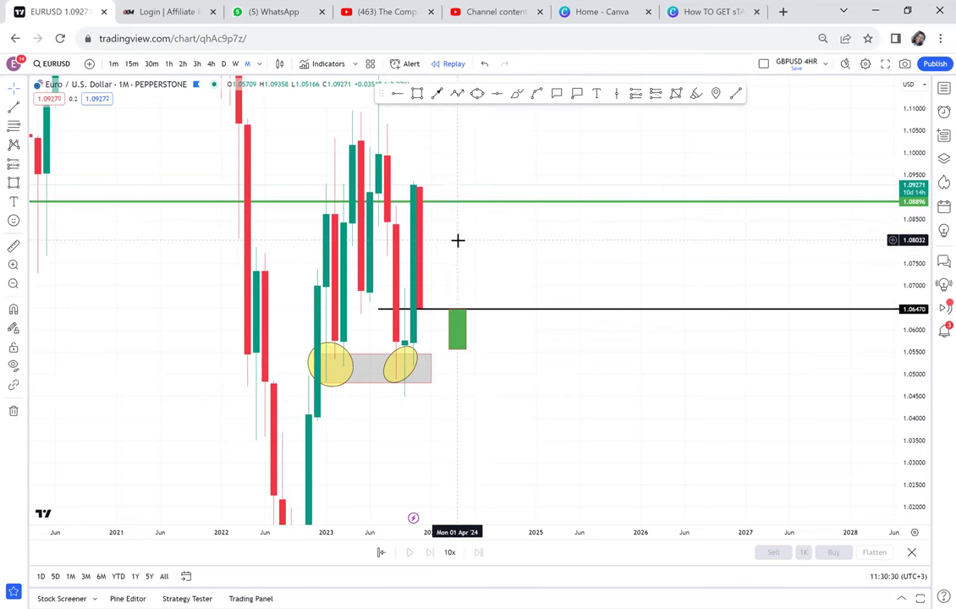
- Delete the green rectangle and the black horizontal ray at 1.06470
click(465, 319)
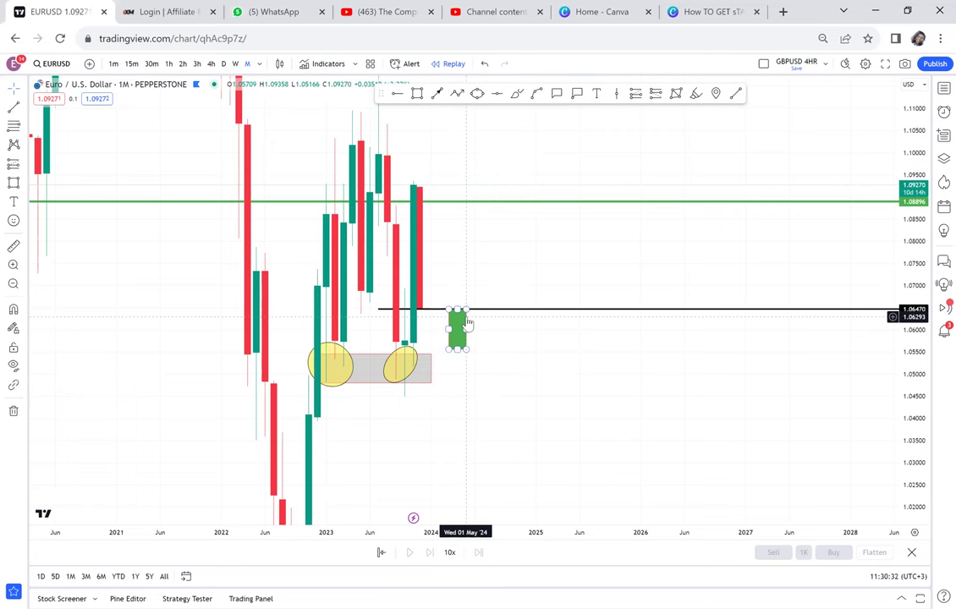
key(Delete)
click(454, 312)
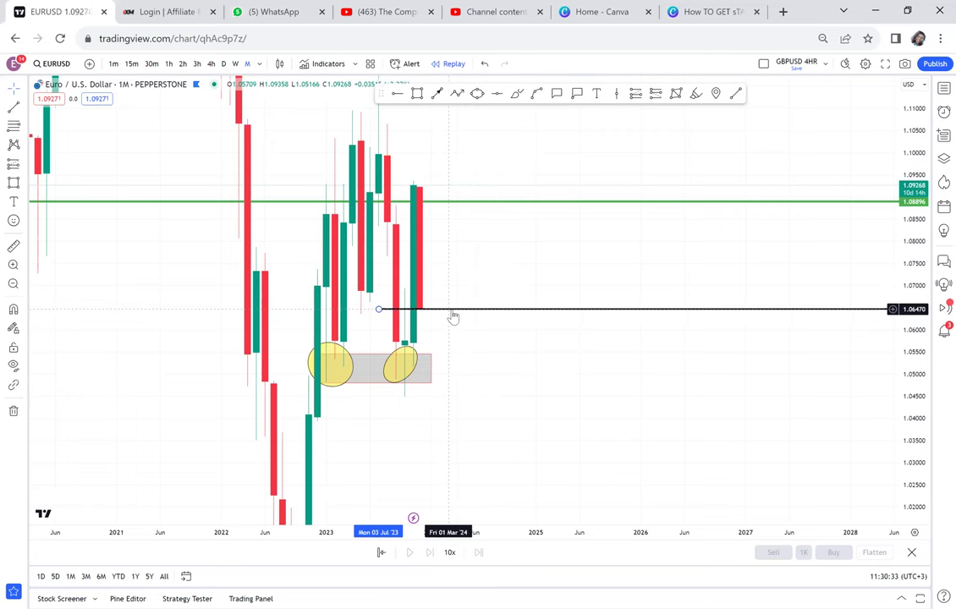
key(Delete)
drag(451, 311, 486, 354)
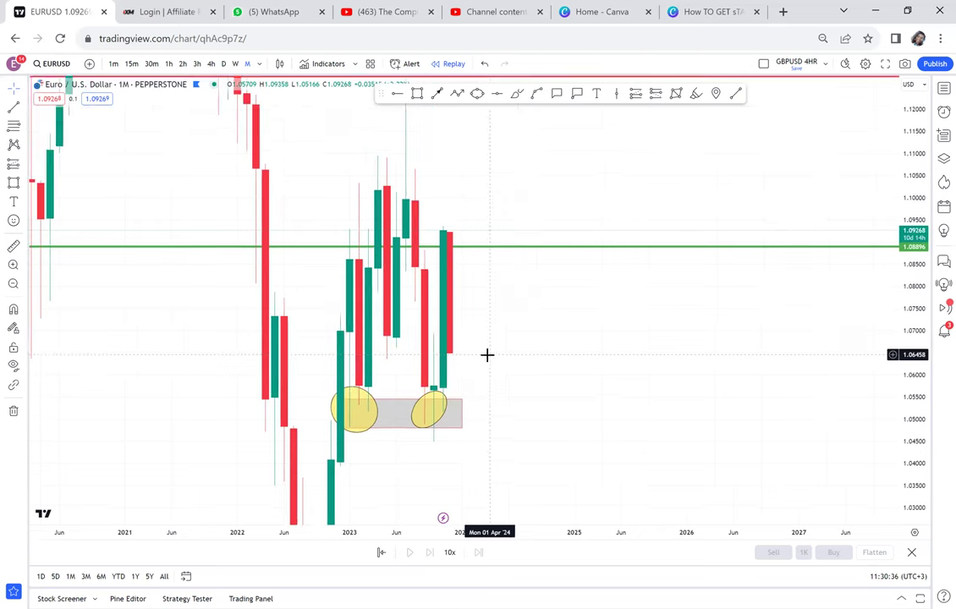
- Return the chart to the weekly timeframe and remove the red candle-shaped rectangle beside the latest candle
click(237, 64)
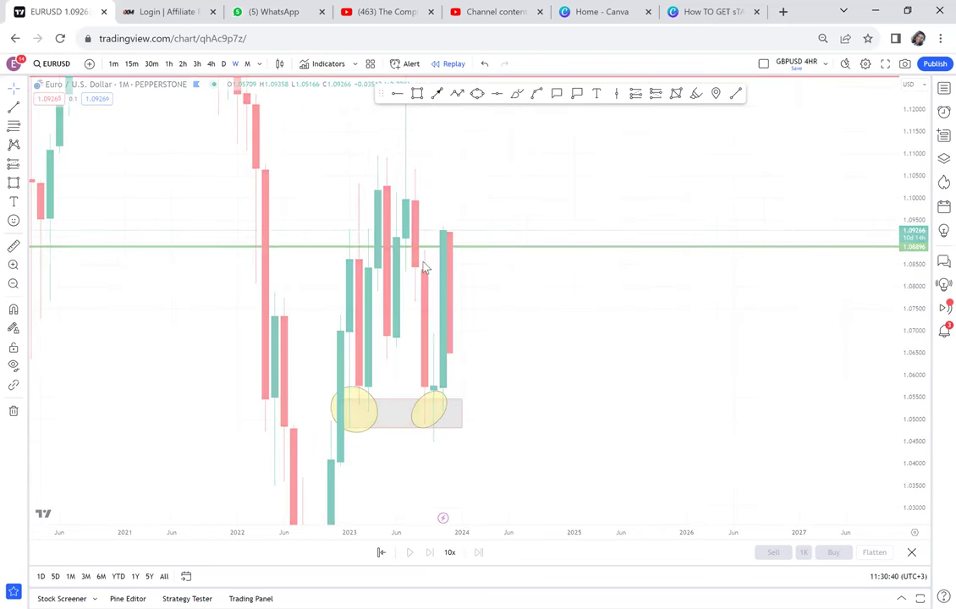
click(463, 293)
scroll(463, 293, down, 2)
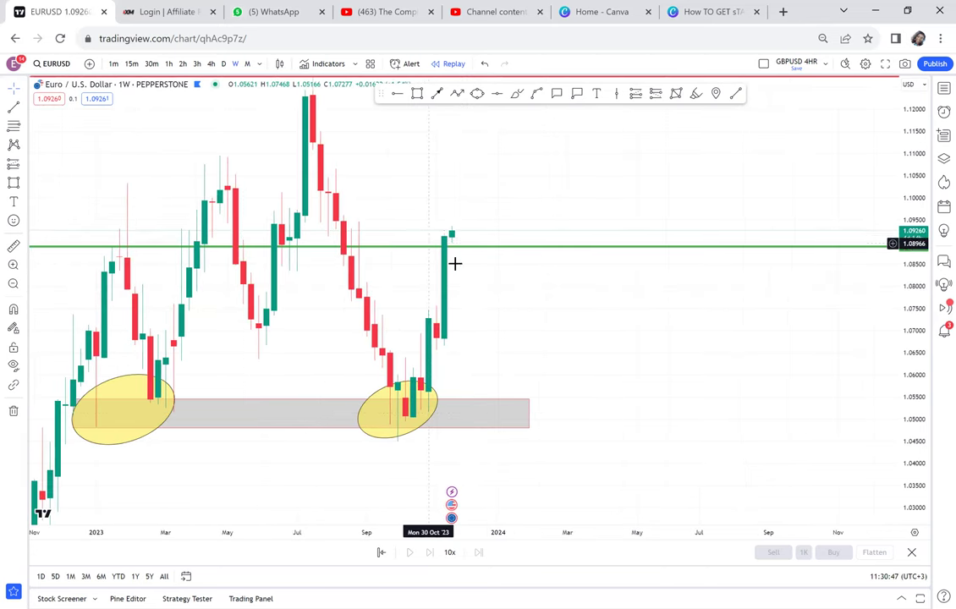
drag(548, 316, 604, 343)
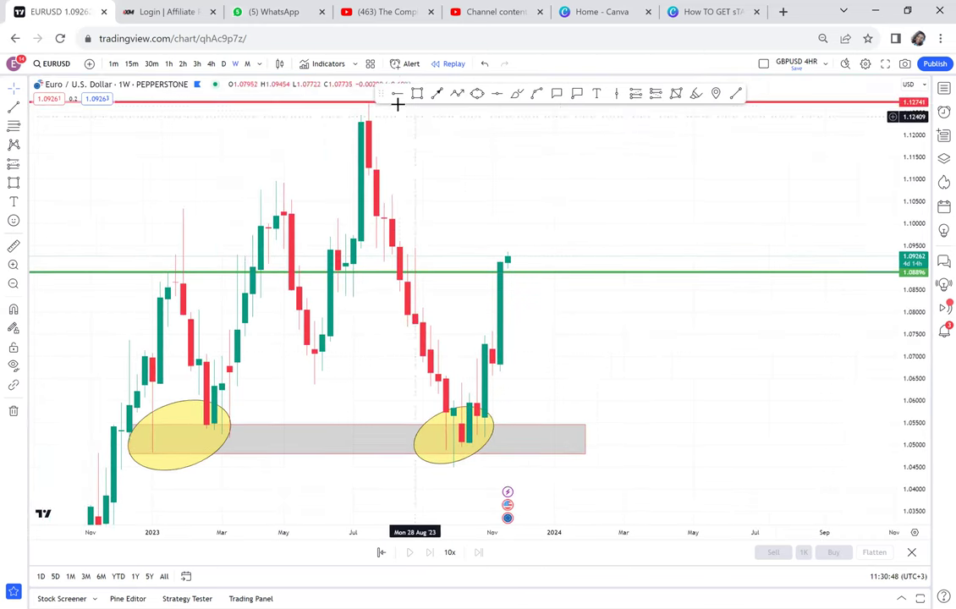
- Place a horizontal ray from 28 Aug '23 at about 1.0764, and delete it
click(417, 329)
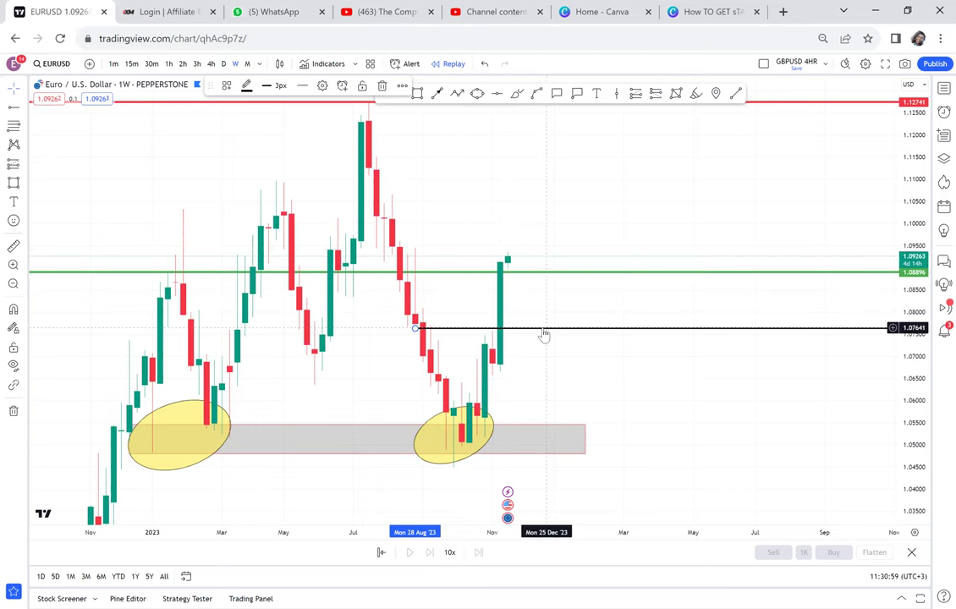
key(Delete)
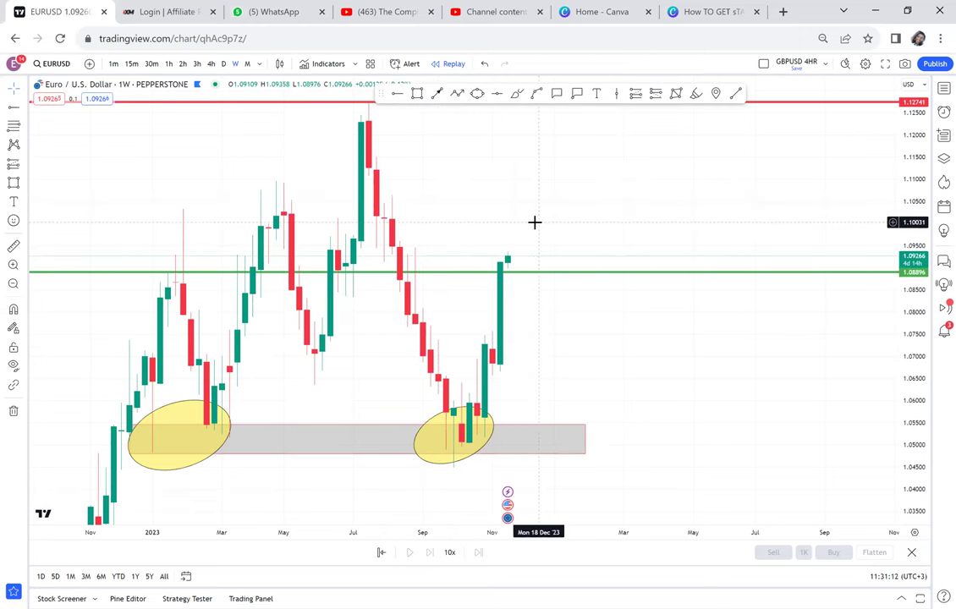
- Draw a downward arrow beside the latest candle, from about 1.0925 in early December '23 to about 1.067
scroll(535, 223, down, 1)
drag(539, 223, 422, 275)
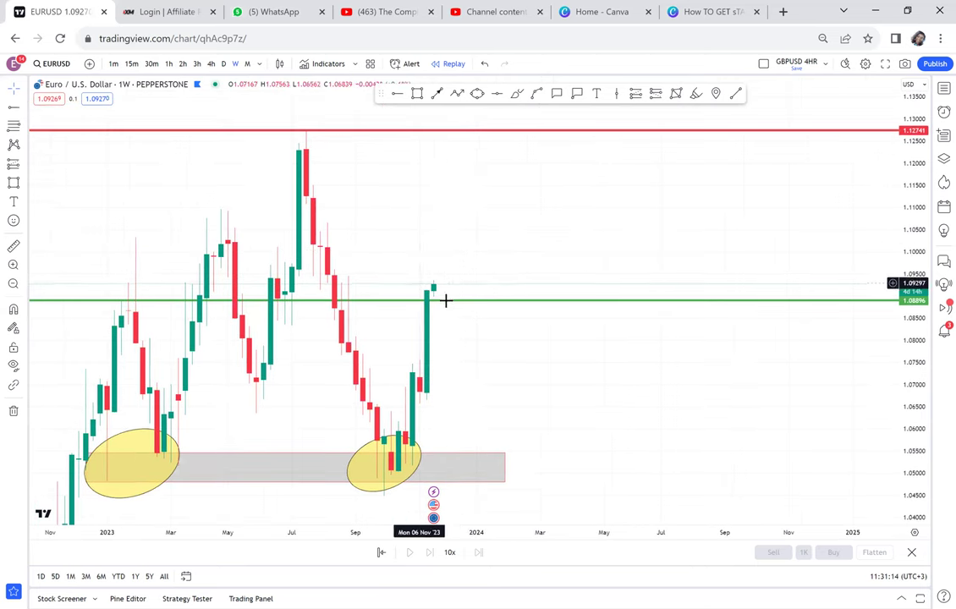
drag(478, 253, 529, 286)
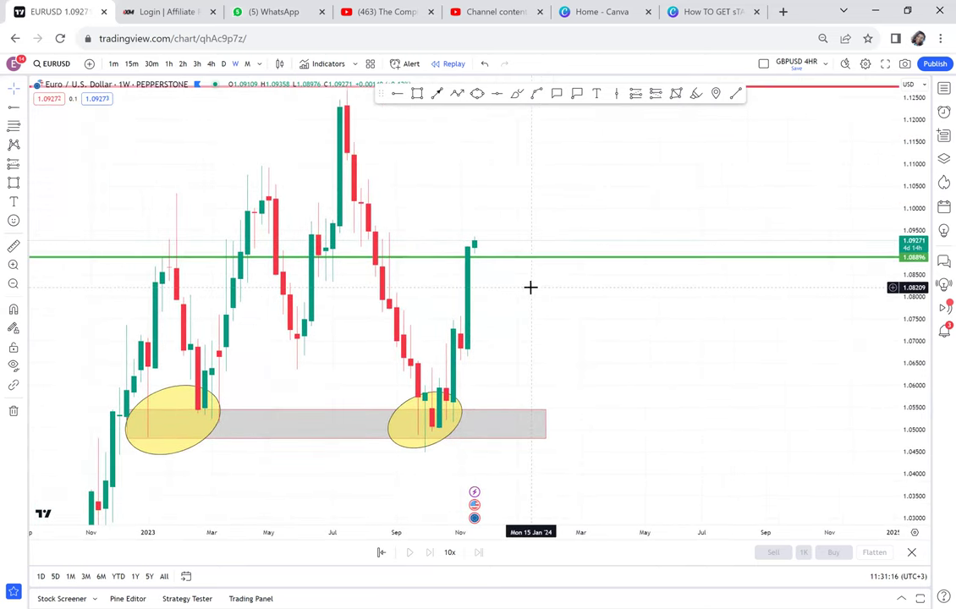
click(439, 95)
click(490, 241)
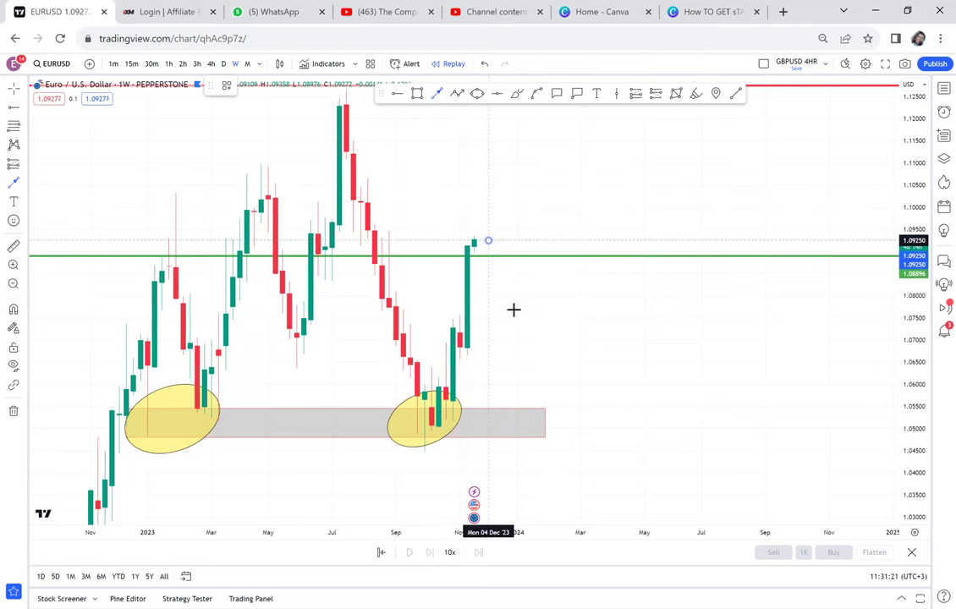
click(525, 354)
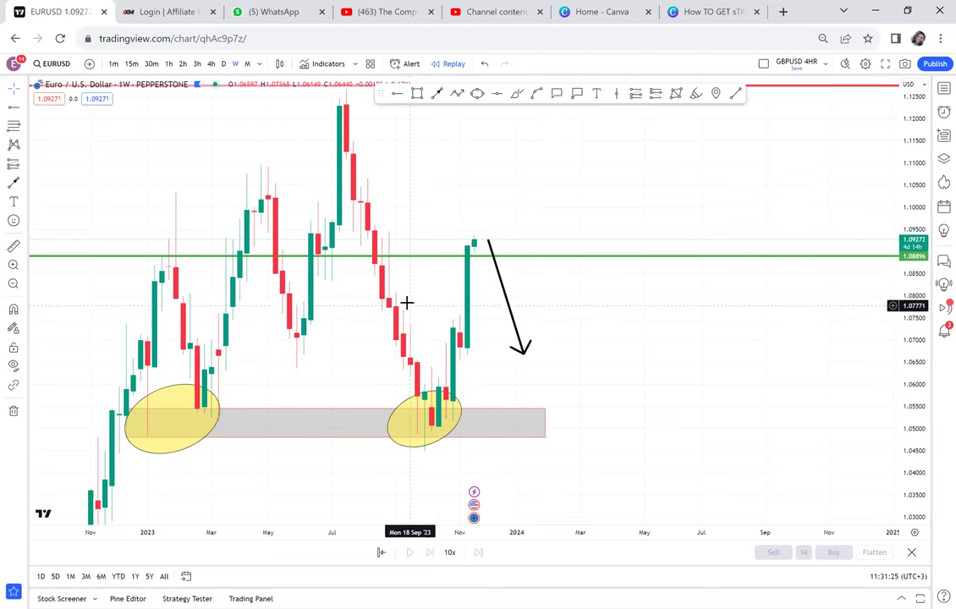
- Switch the EURUSD chart to the daily timeframe and enlarge the price scale around the latest candles
click(225, 68)
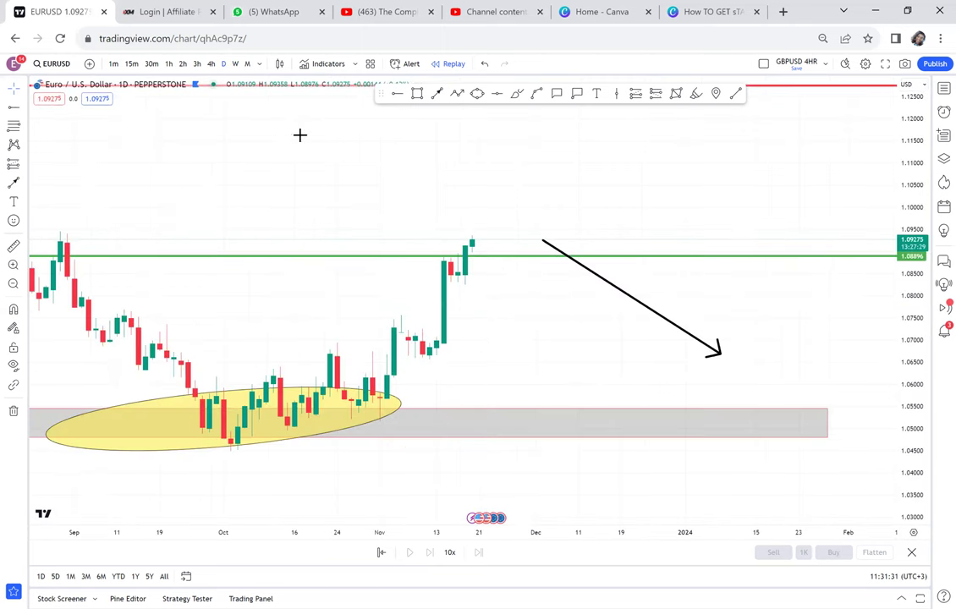
scroll(299, 135, down, 5)
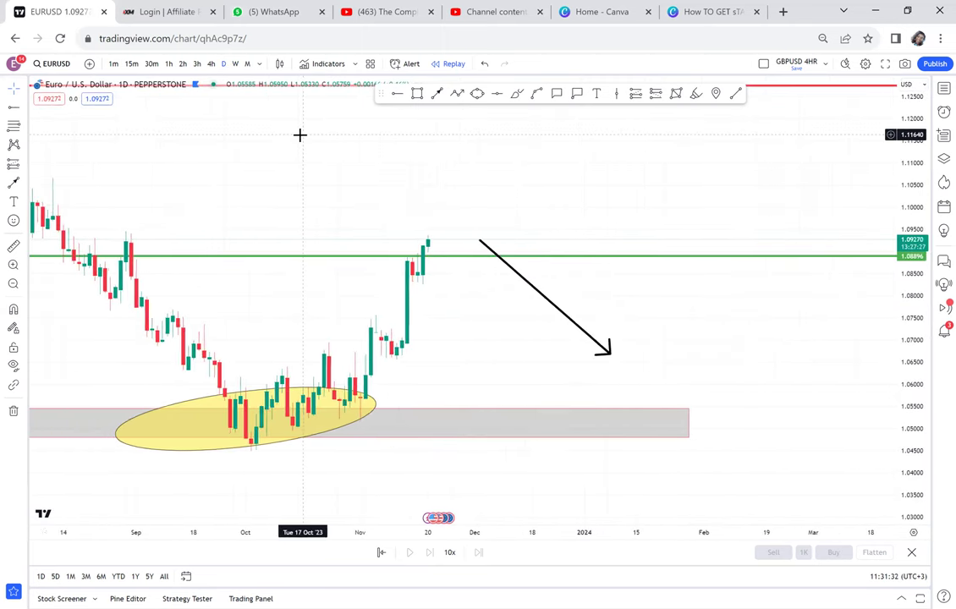
scroll(592, 130, left, 3)
scroll(595, 131, left, 2)
scroll(862, 262, down, 1)
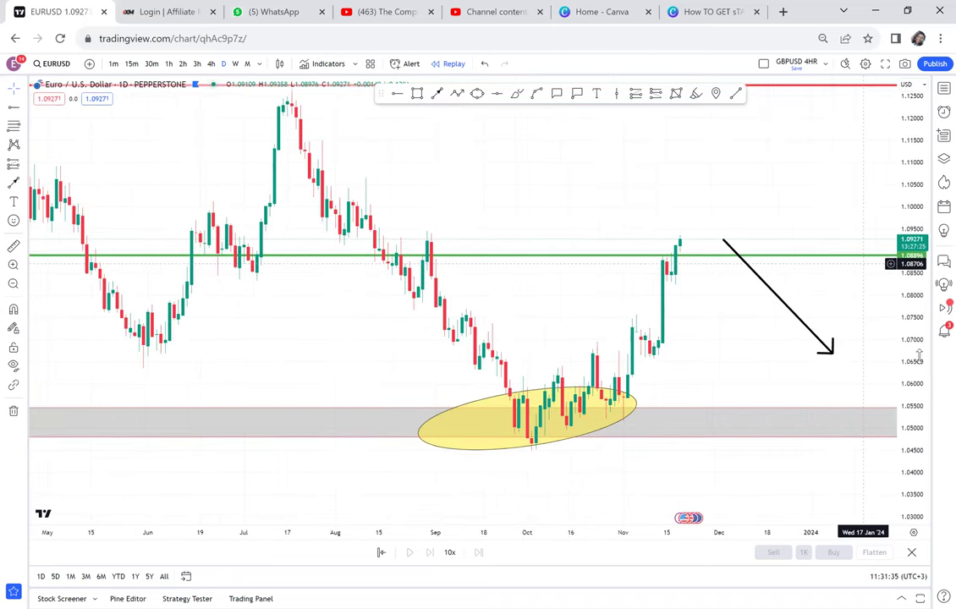
drag(916, 387, 916, 353)
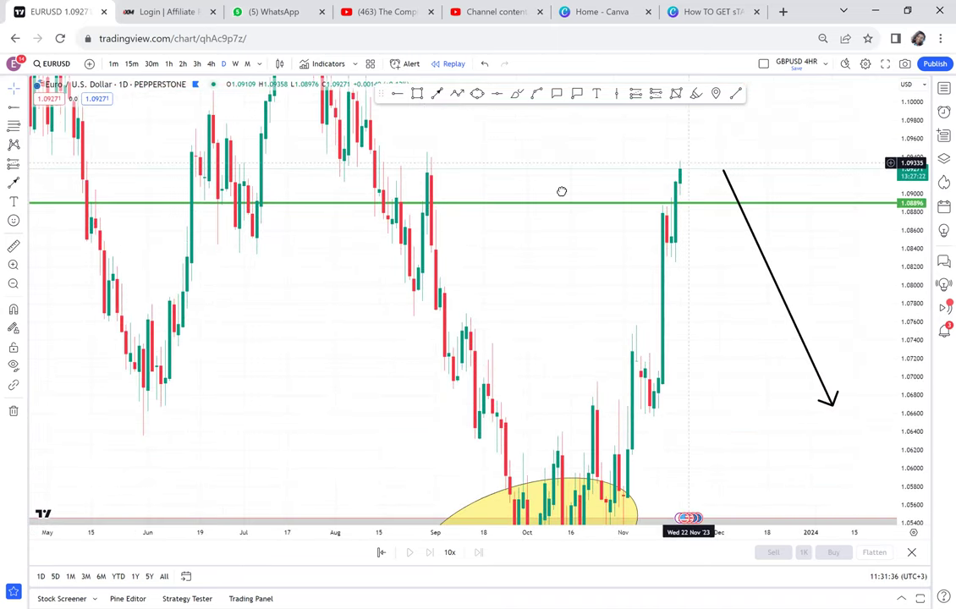
scroll(508, 219, right, 3)
scroll(422, 142, up, 1)
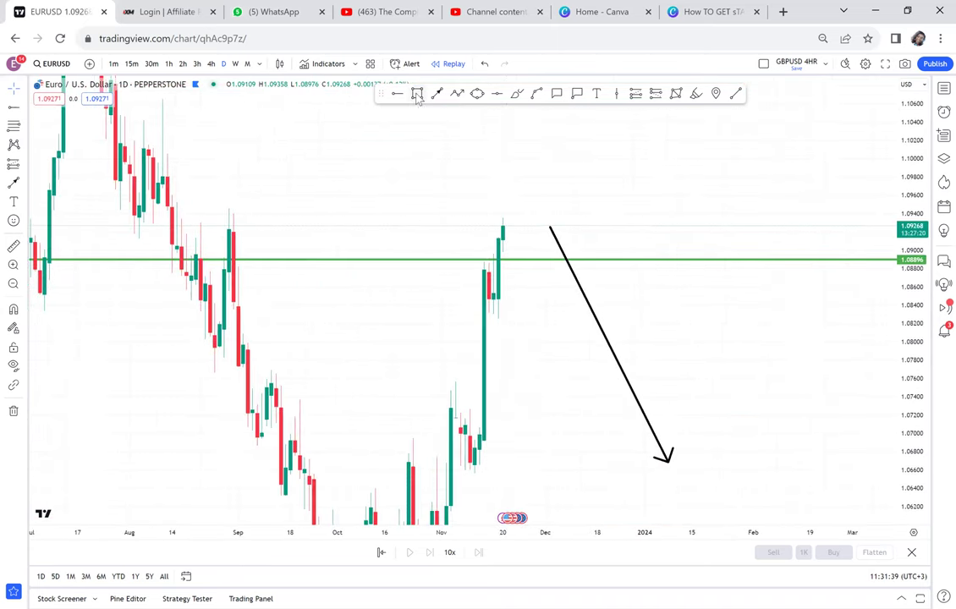
- Draw a rectangle from 7 Aug to 27 Dec '23 between about 1.0924 and 1.0951, filled black at 22% opacity
click(417, 93)
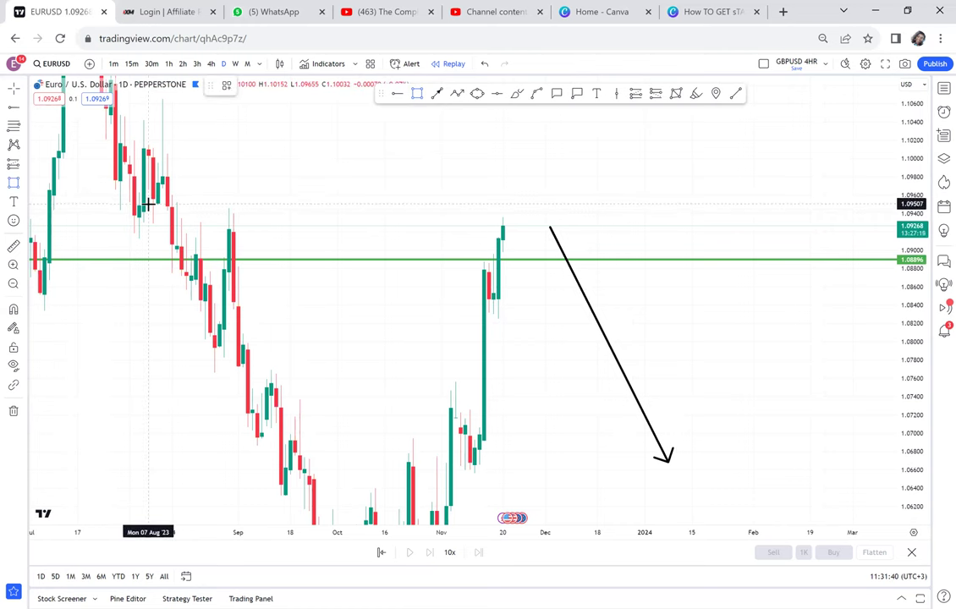
mouse_move(148, 204)
mouse_down()
mouse_move(560, 198)
mouse_move(627, 228)
mouse_up()
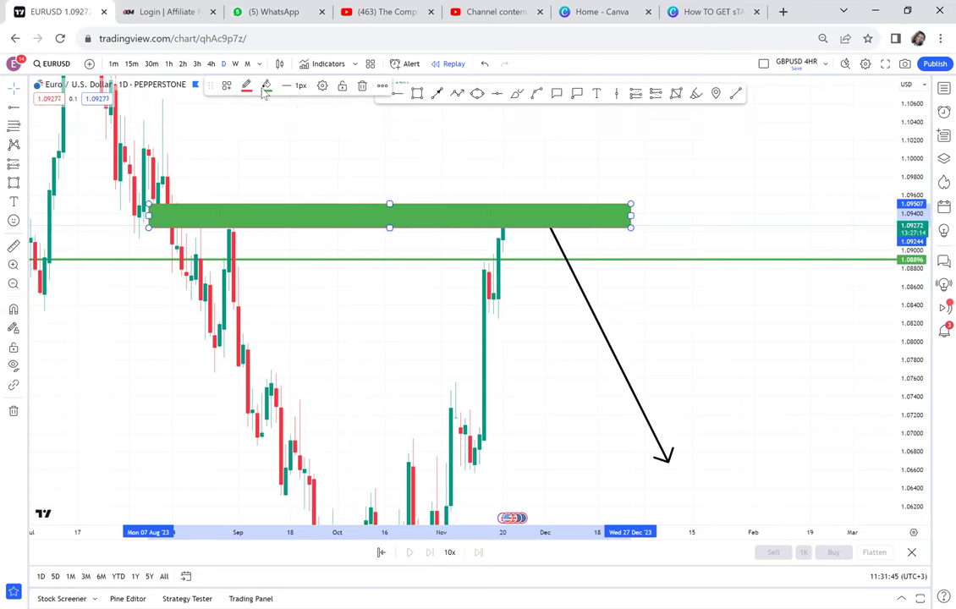
click(265, 85)
click(305, 256)
drag(294, 251, 283, 250)
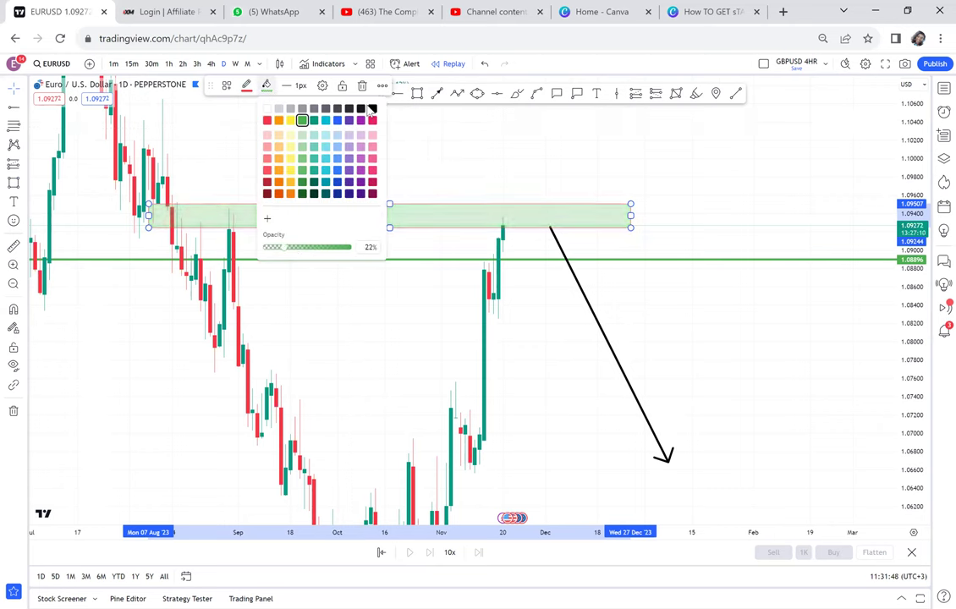
click(370, 110)
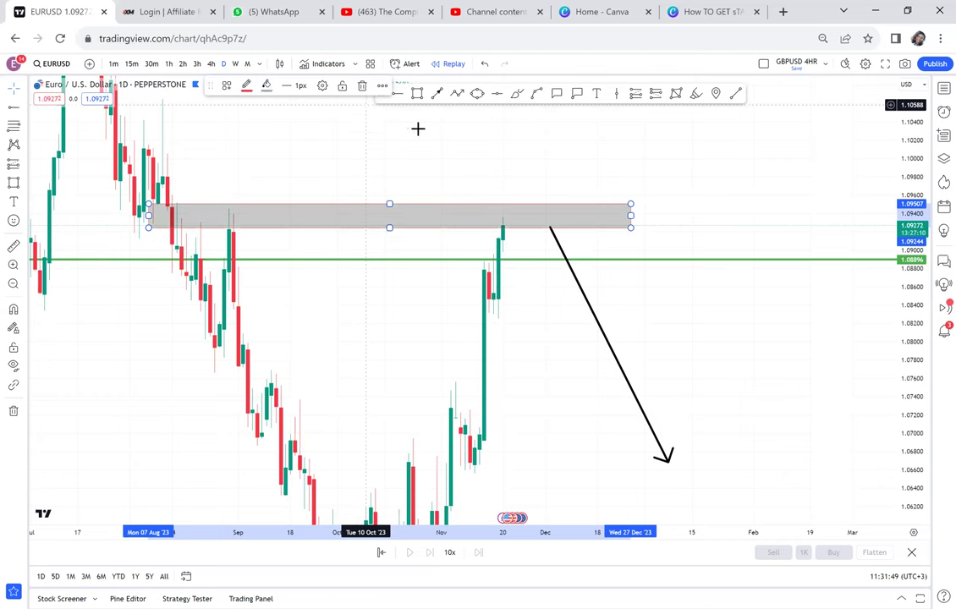
- Delete the black downward arrow beside the latest candle
click(559, 248)
key(Delete)
scroll(558, 243, down, 2)
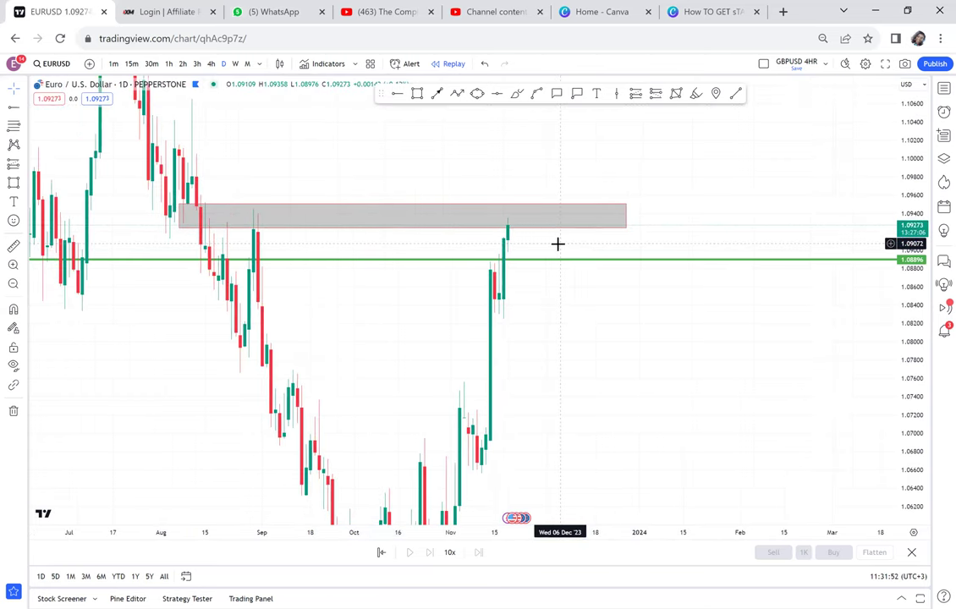
- Add a three-line text note in the empty area beyond the grey zone: "BUY = MONTHLY CLOSE", "D/B CONFIRMED", "BREAKING HALF"
drag(540, 151, 338, 164)
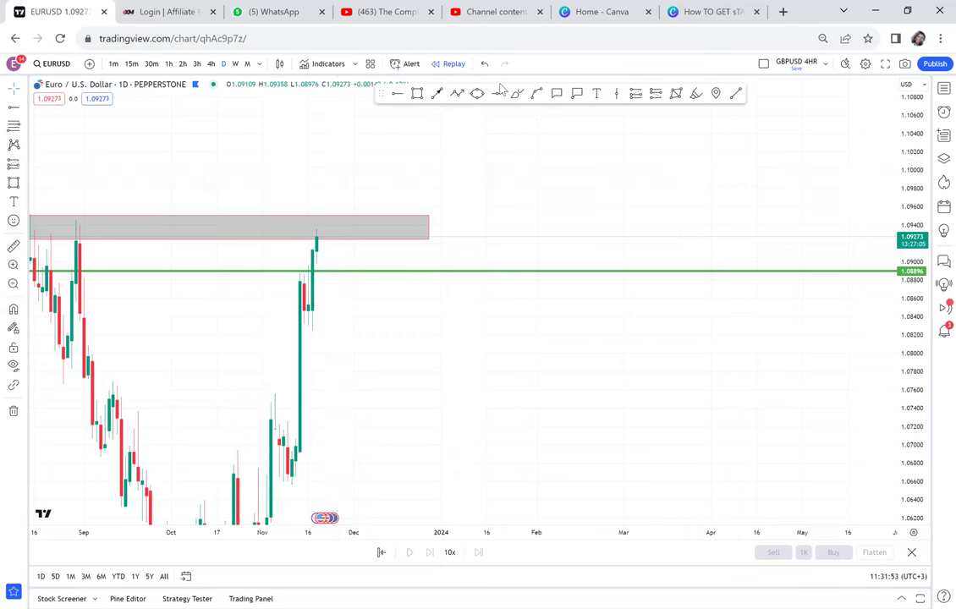
click(598, 95)
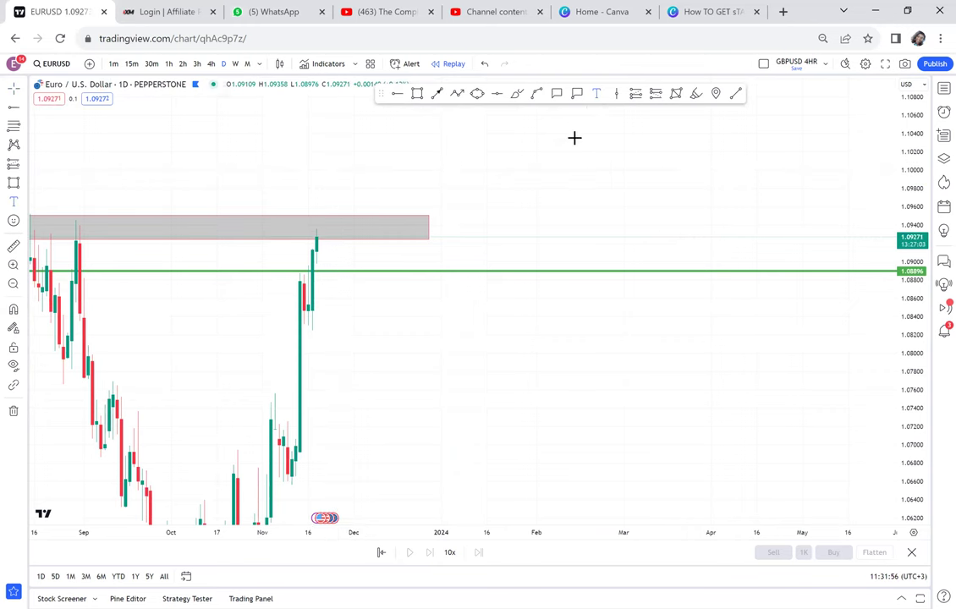
click(519, 166)
text(BUY =)
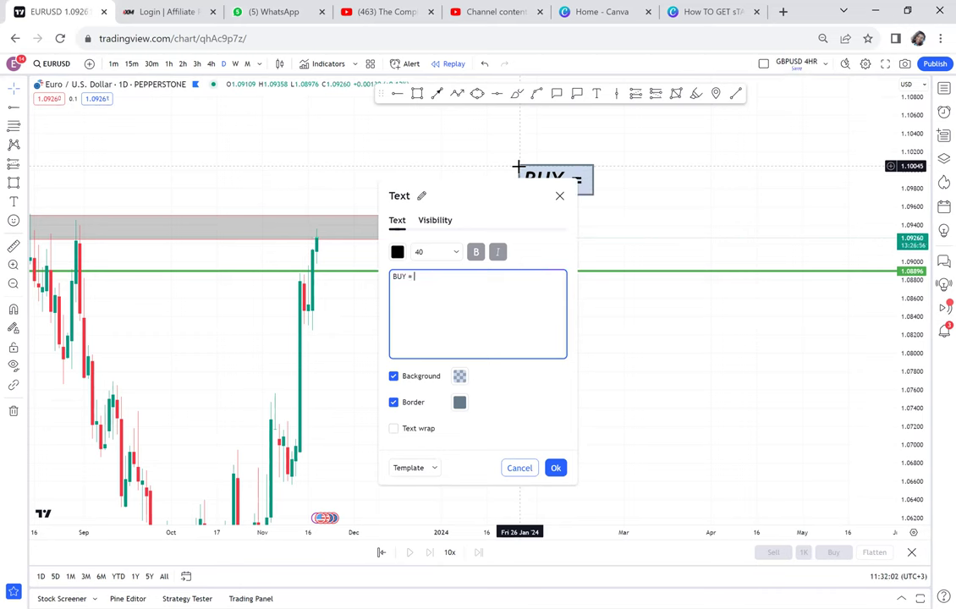
text( MO)
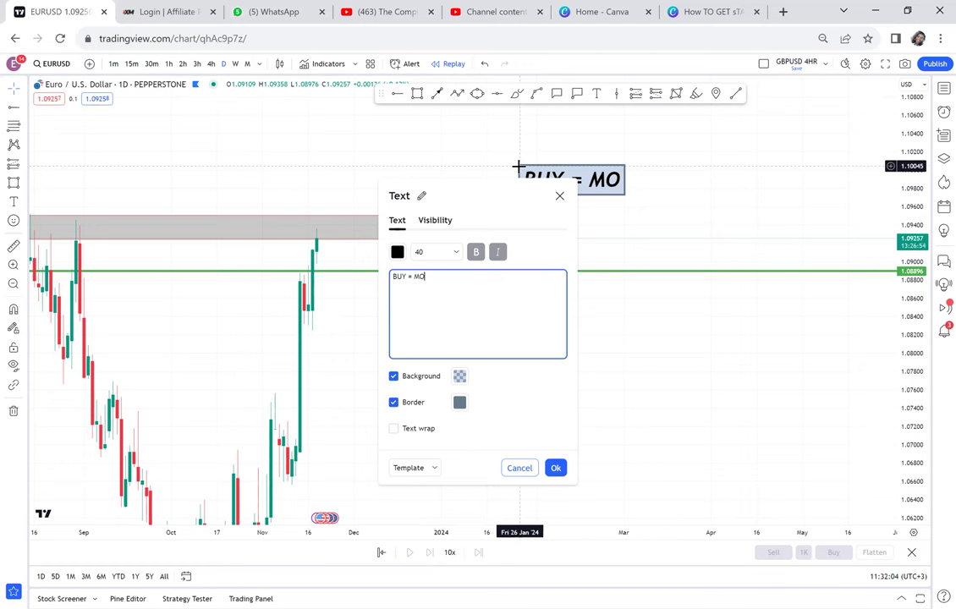
text(NTHLY V)
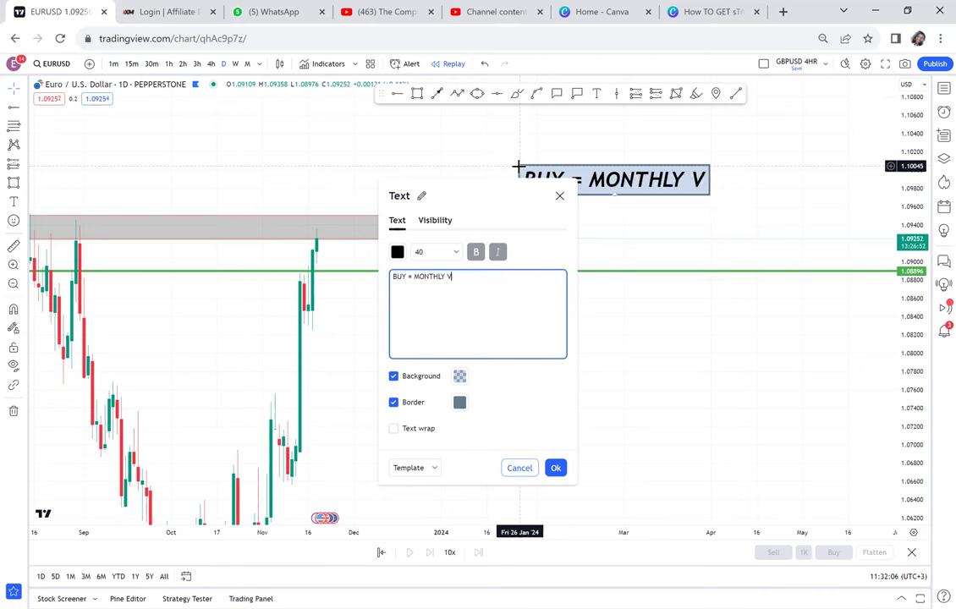
key(BackSpace)
text(CLO)
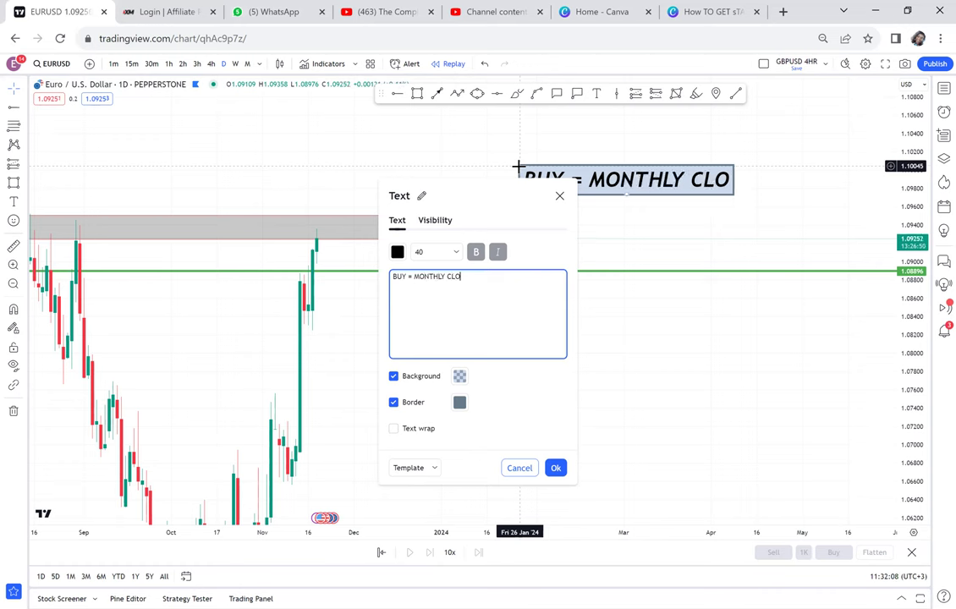
text(SE D)
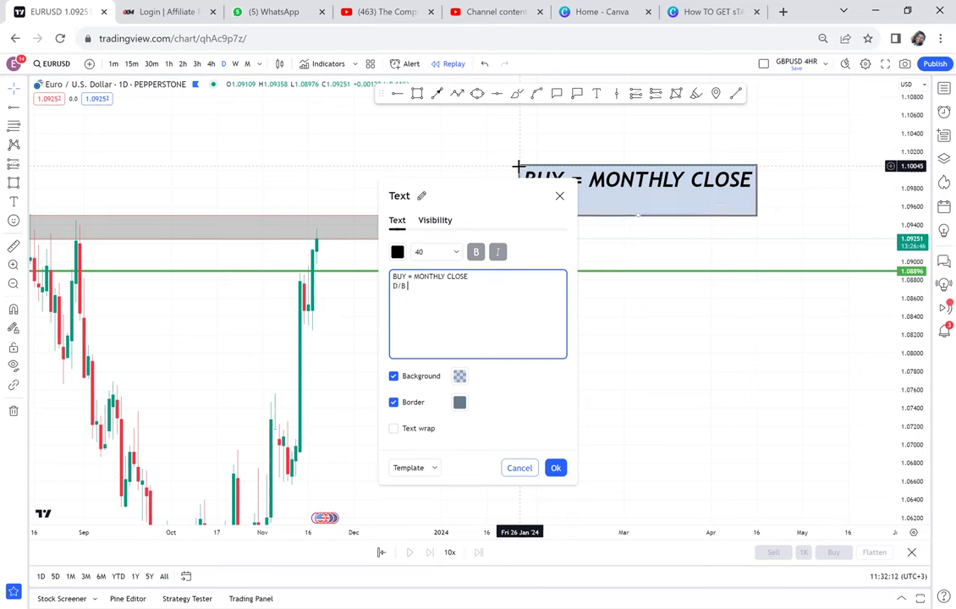
text(/B CONFIRMED )
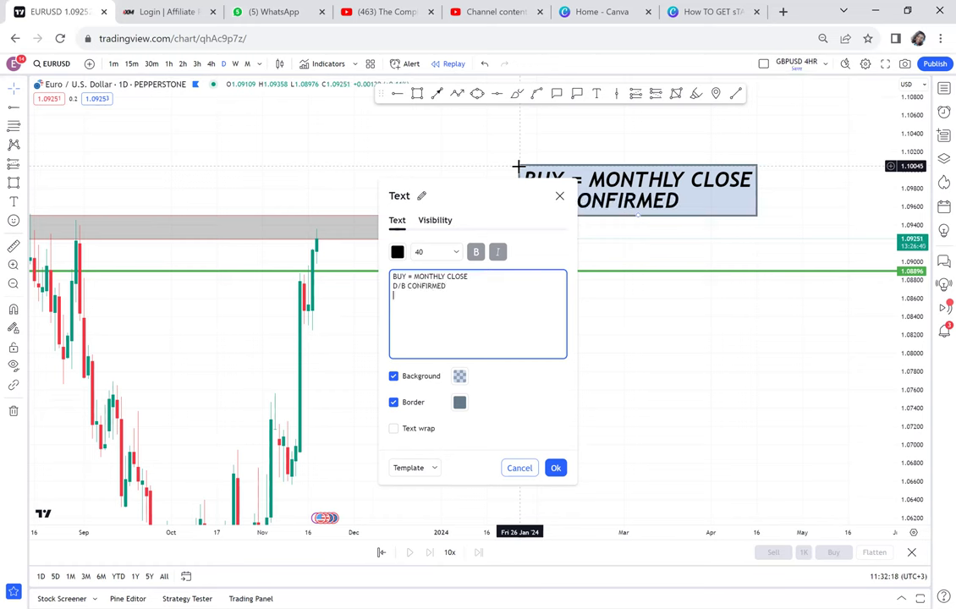
text(BREA)
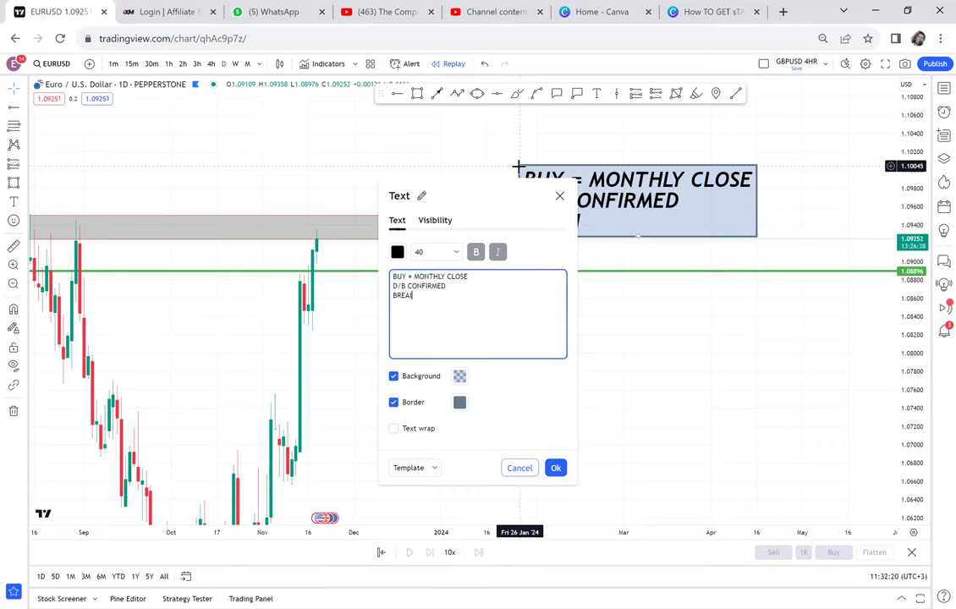
text(KING)
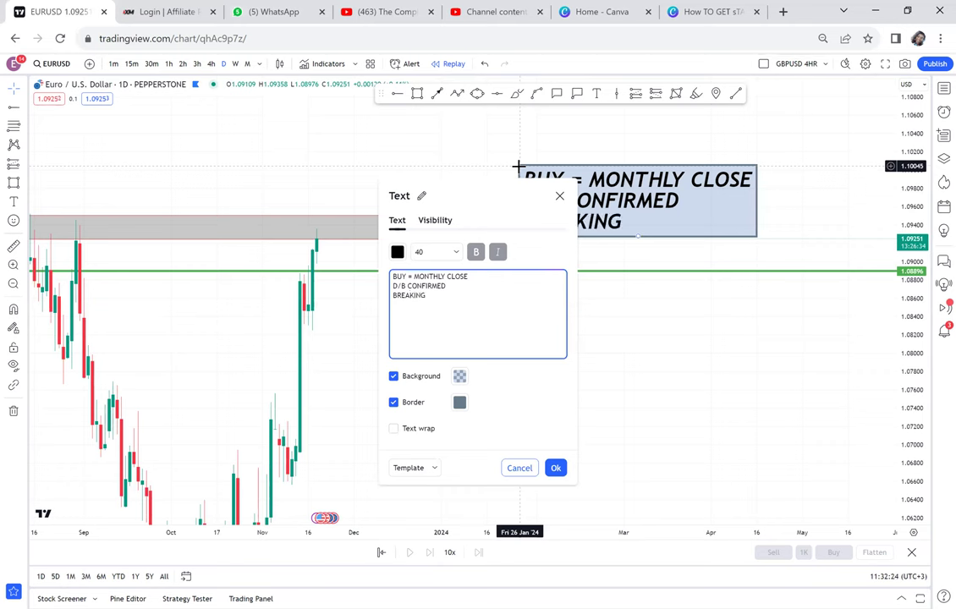
text( HALF)
click(675, 333)
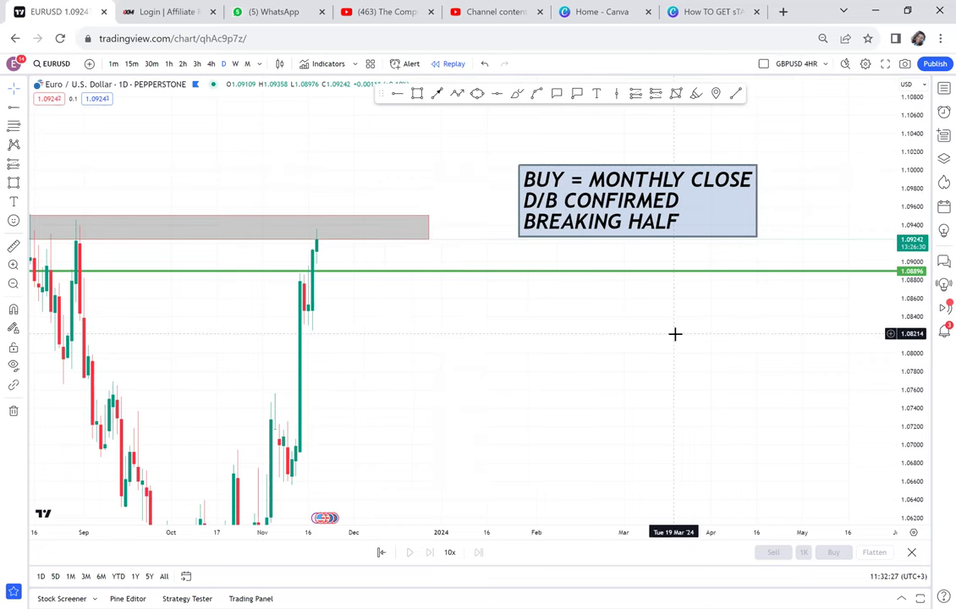
- Measure the price move from 7 Nov '23 at about 1.0693 up to the green midpoint line
drag(620, 222, 606, 244)
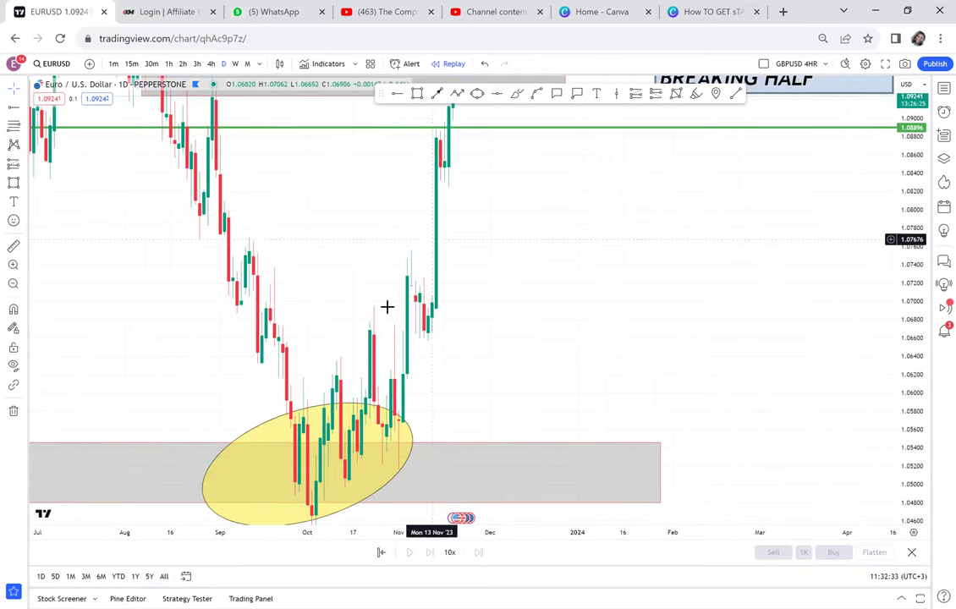
drag(464, 241, 437, 334)
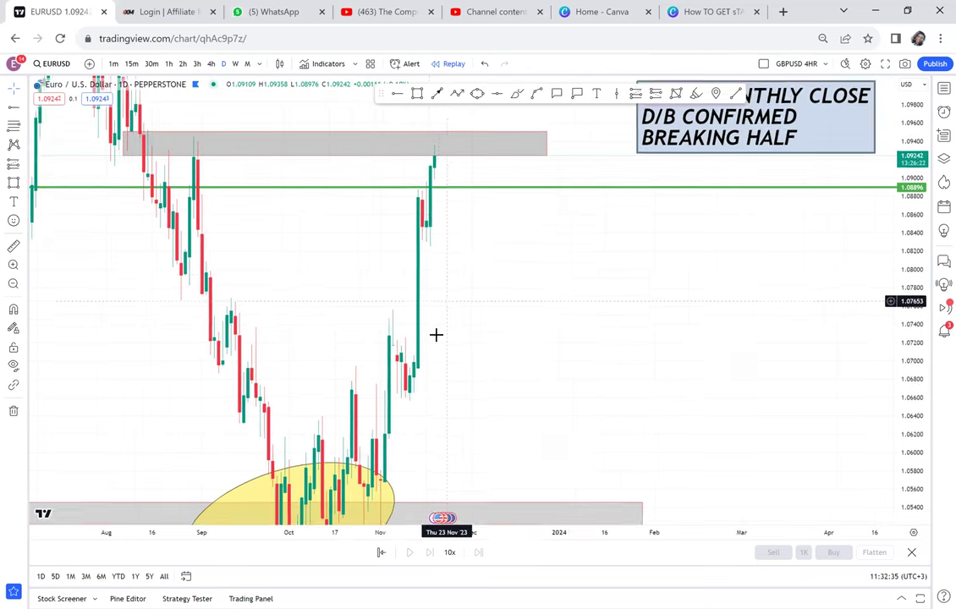
click(13, 247)
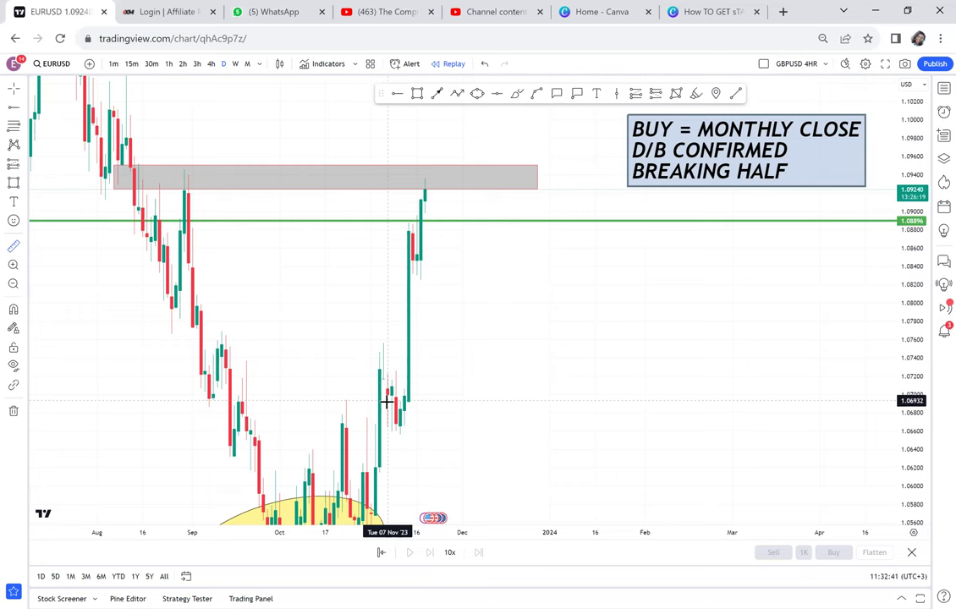
click(388, 400)
click(462, 222)
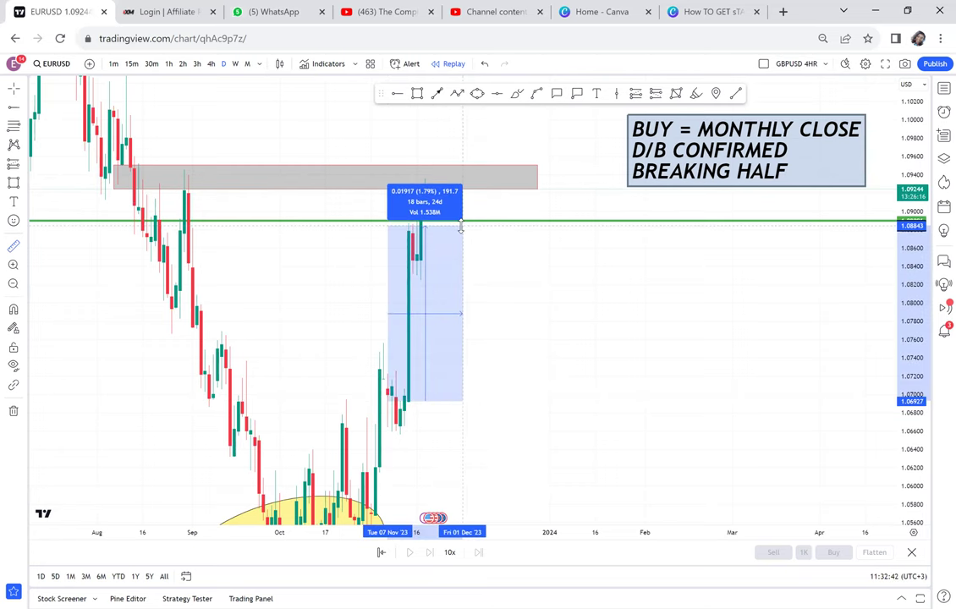
mouse_move(570, 312)
mouse_down()
mouse_move(499, 298)
mouse_move(427, 338)
mouse_up()
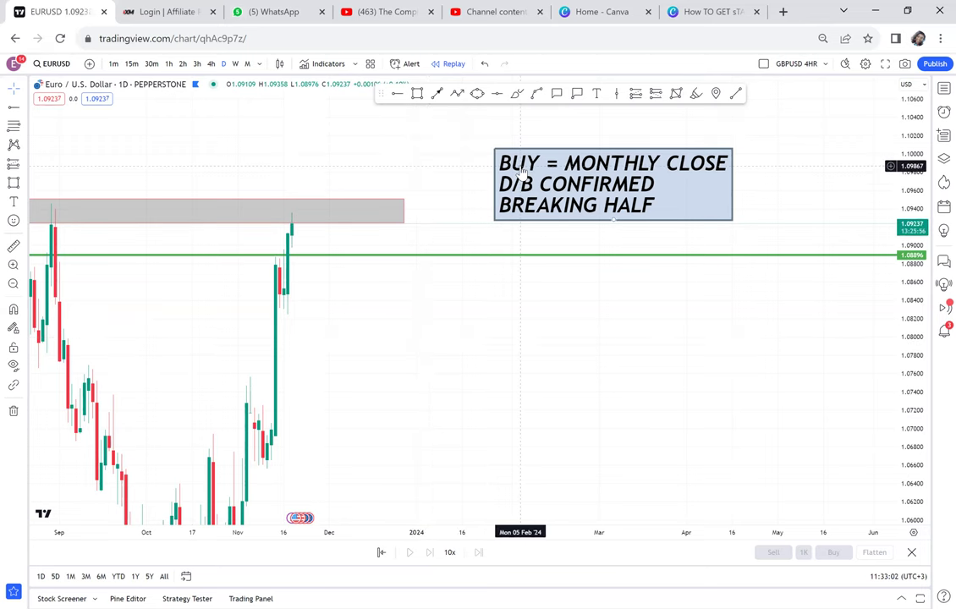
- Switch the chart to the monthly timeframe and compress the price scale to include the red resistance line
click(247, 63)
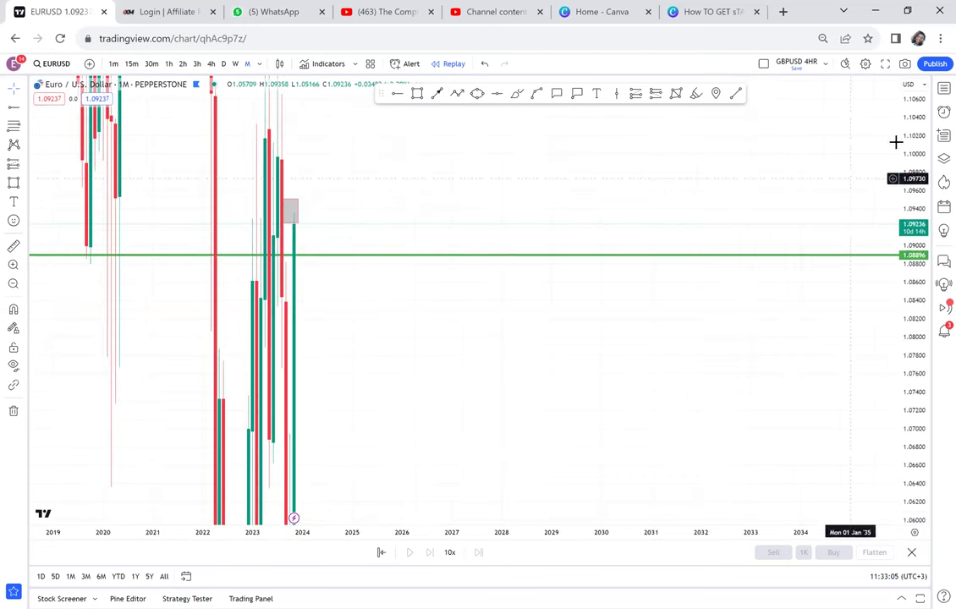
drag(910, 133, 888, 481)
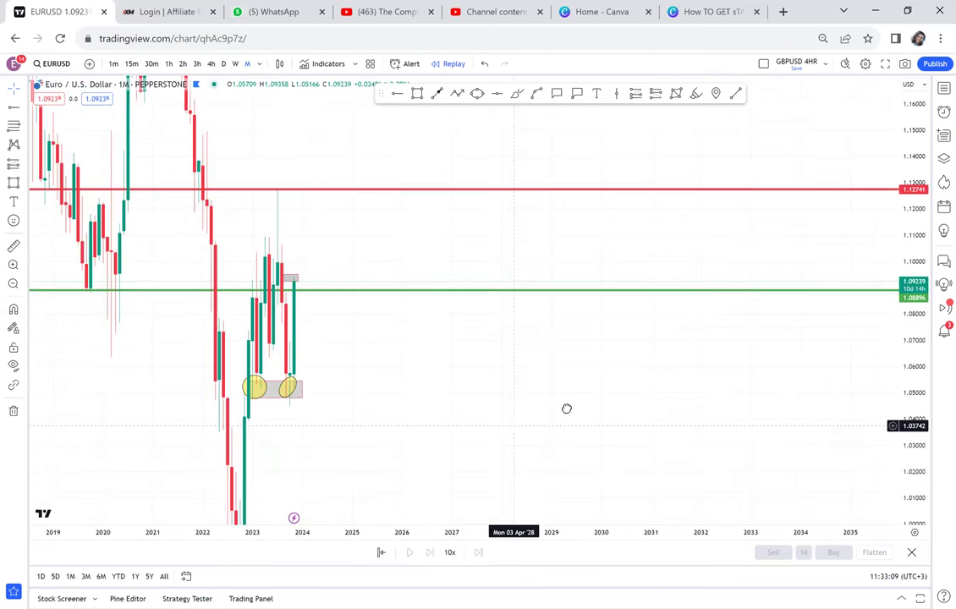
scroll(682, 420, up, 5)
scroll(682, 420, up, 1)
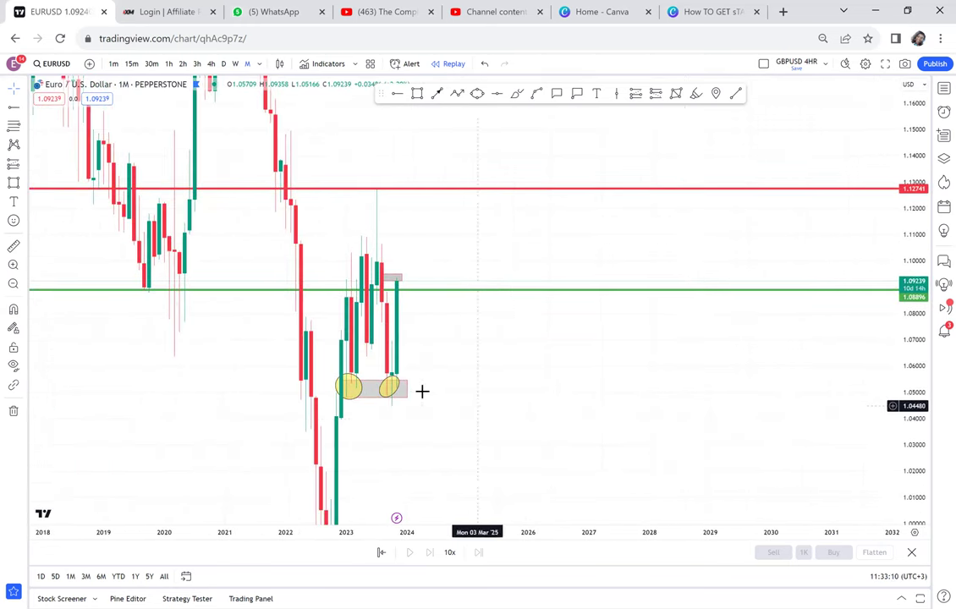
- Measure the distance from the current price, about 1.0925, up to the red resistance line, and clear the measurement
click(13, 248)
click(411, 280)
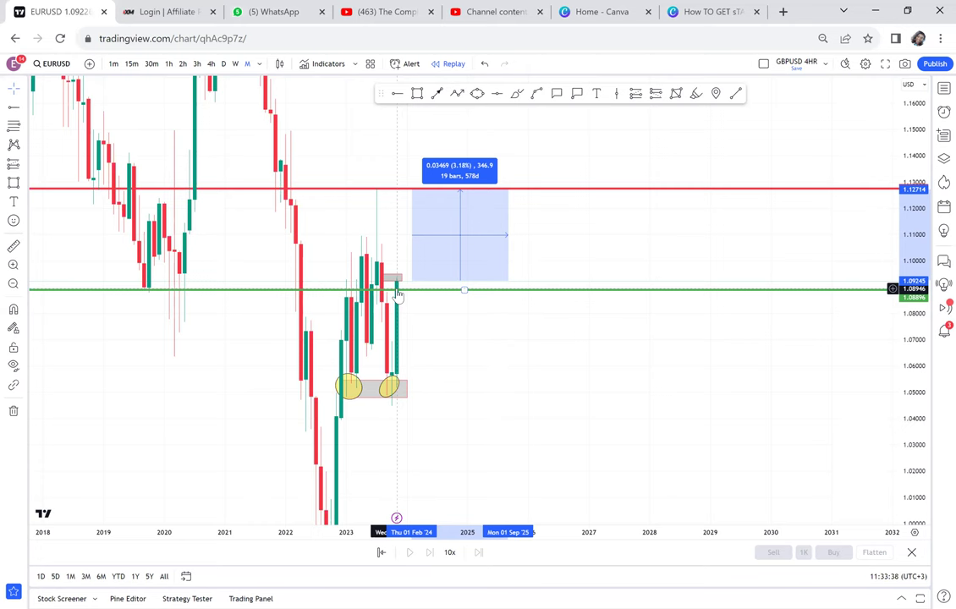
click(325, 125)
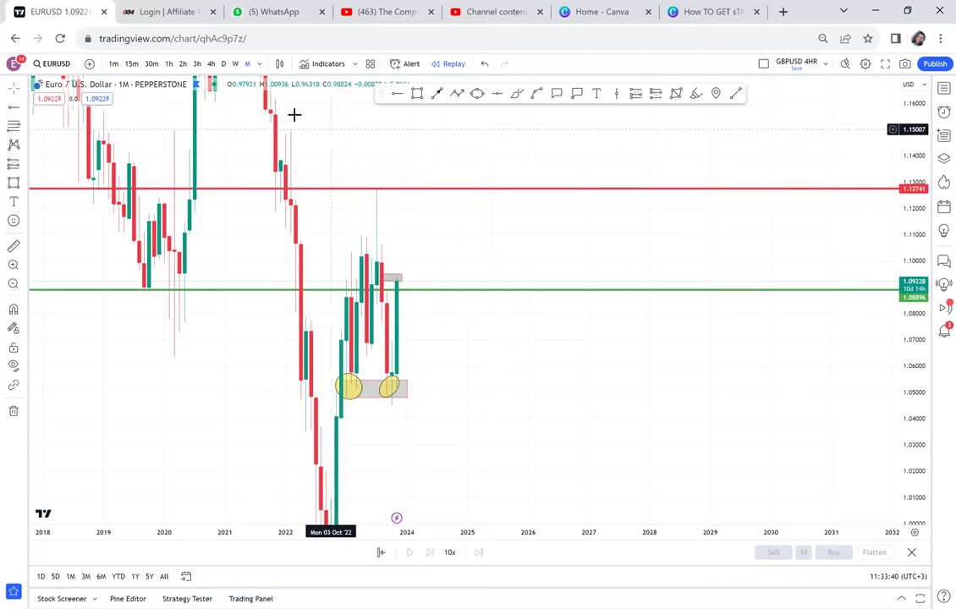
- Switch the chart to the weekly timeframe and try a horizontal ray at about 1.0763 from late August '23
click(224, 65)
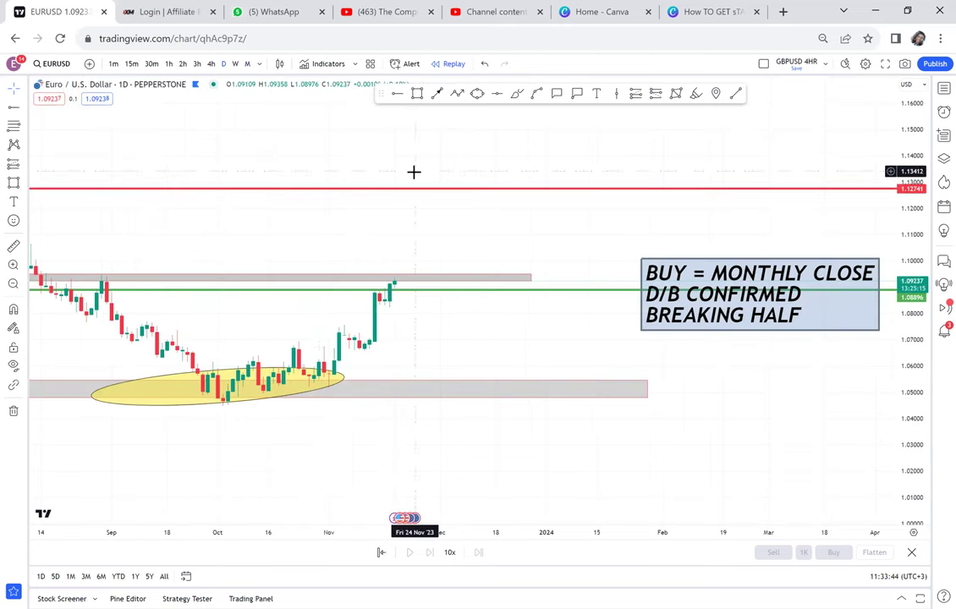
click(236, 64)
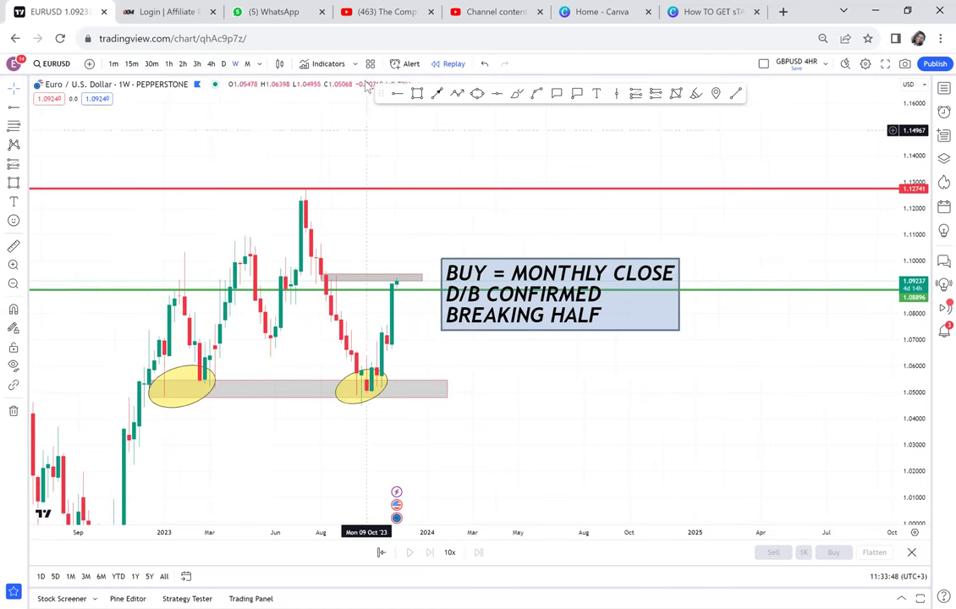
click(332, 323)
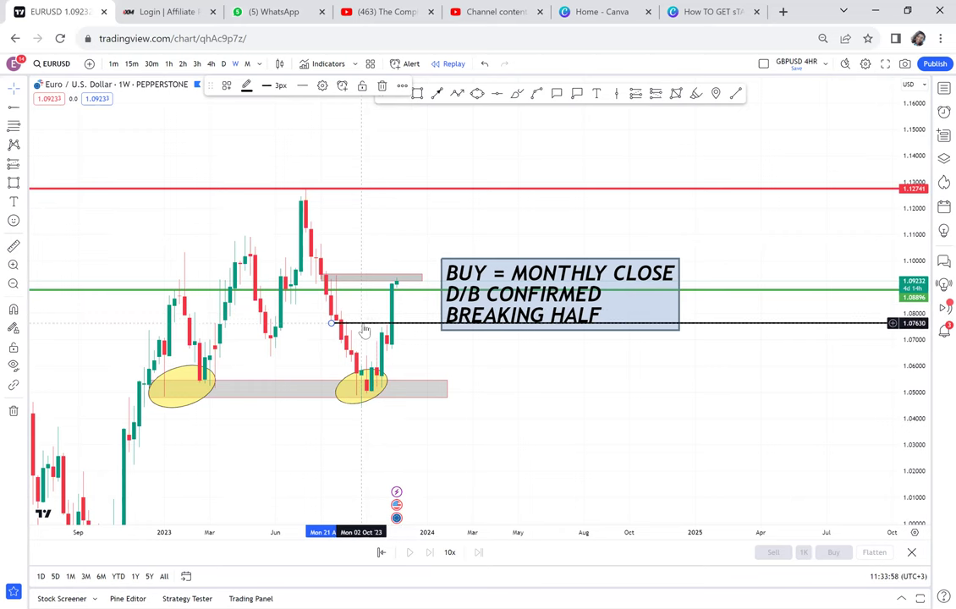
key(Delete)
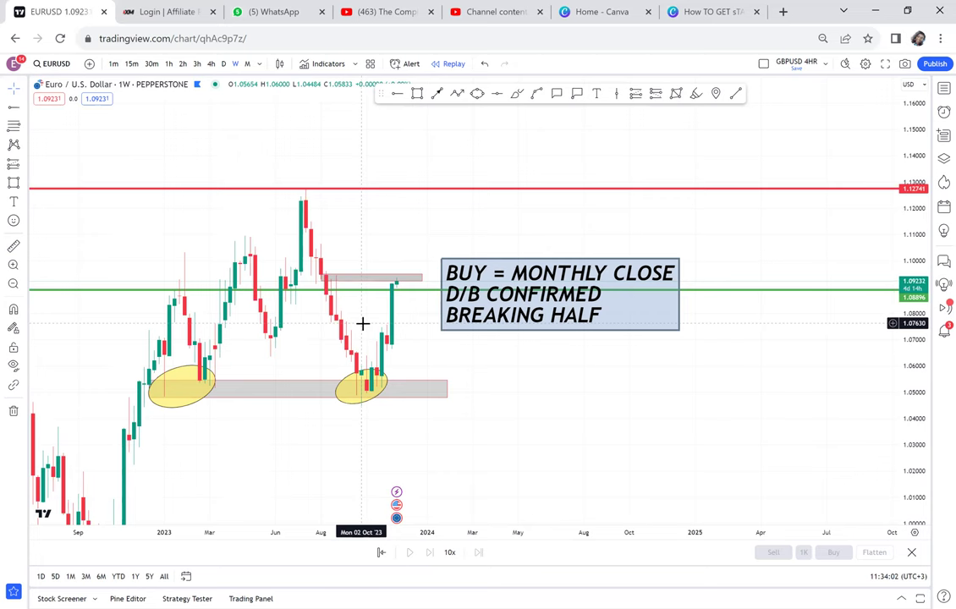
- Switch the chart to the daily timeframe and move the BUY note close above the grey resistance zone
click(227, 65)
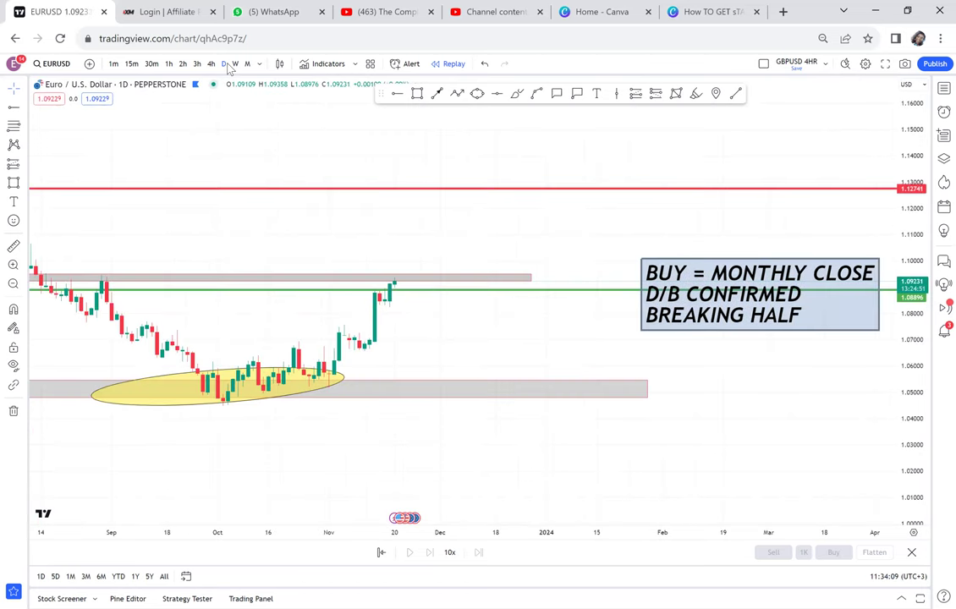
scroll(669, 348, down, 2)
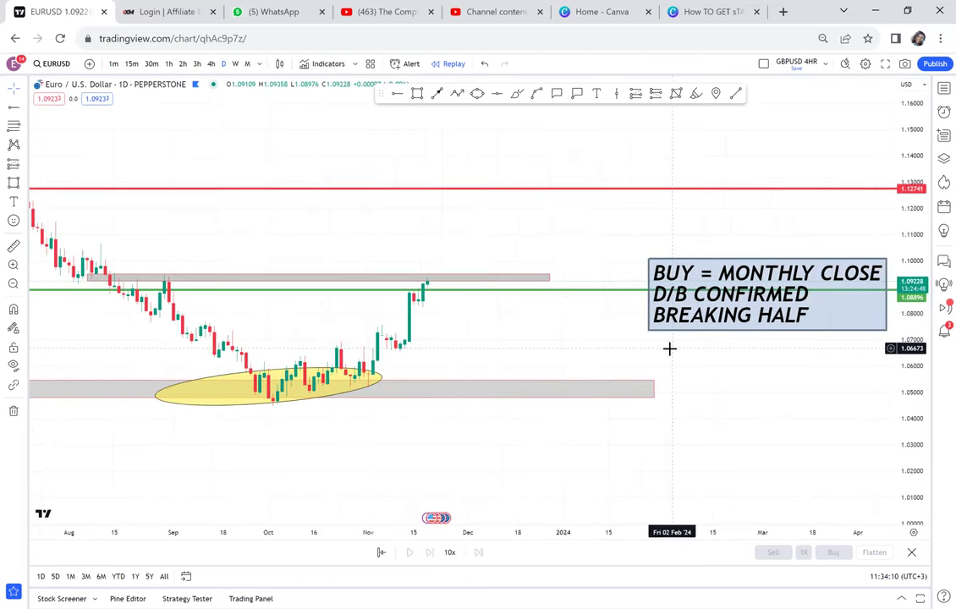
scroll(669, 349, down, 2)
drag(916, 413, 856, 214)
drag(694, 369, 450, 384)
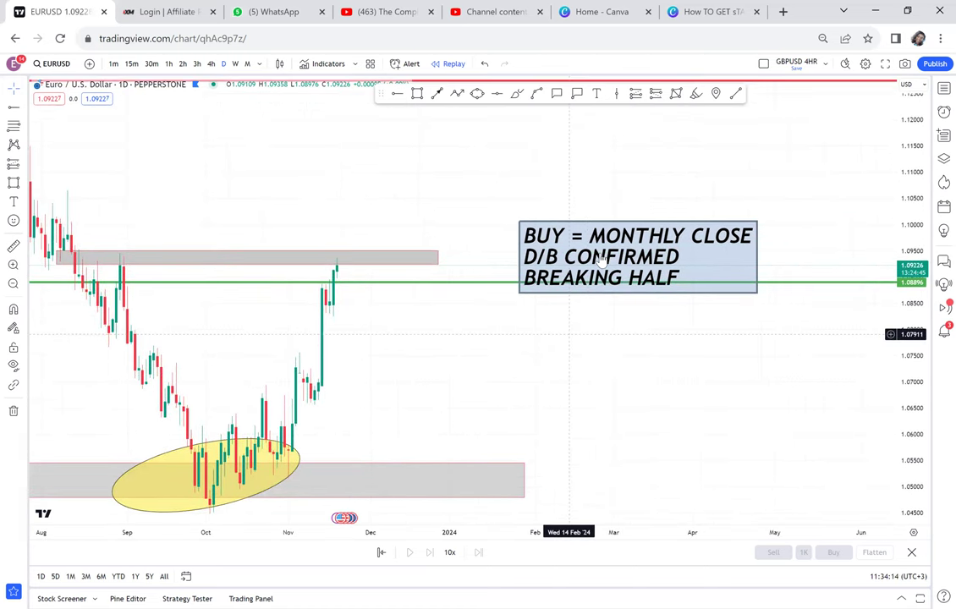
drag(597, 257, 433, 178)
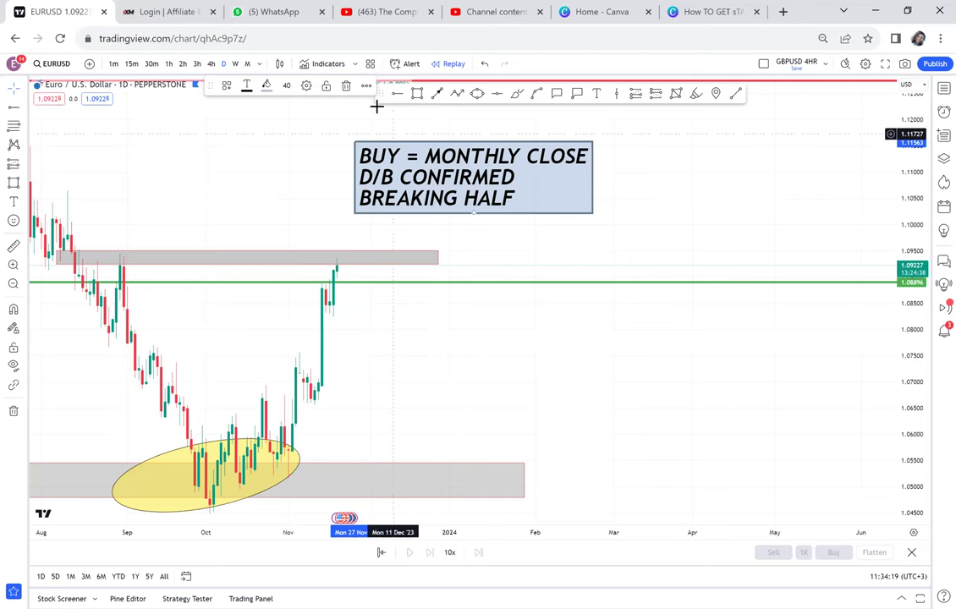
- Add a two-line text note beside the BUY note: "SELL OPT DAILY", "D/T THAT WBB"
click(597, 93)
click(674, 143)
text(SELL)
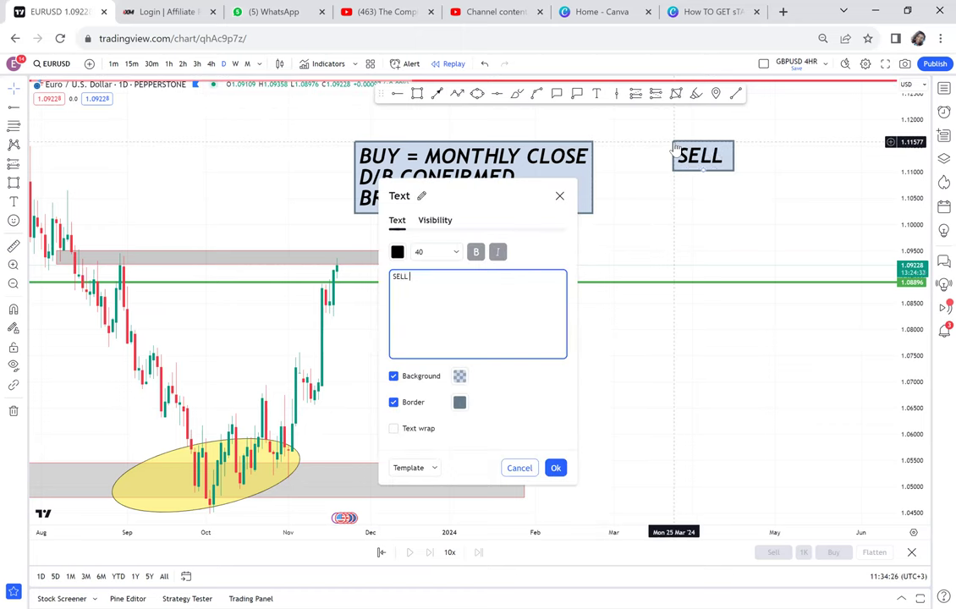
text( OPT D)
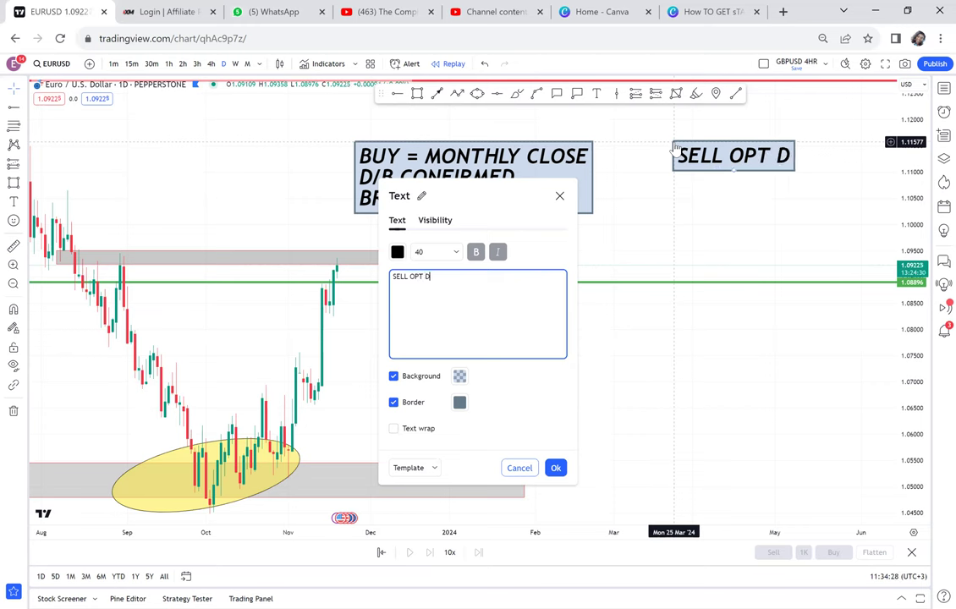
text(AILY )
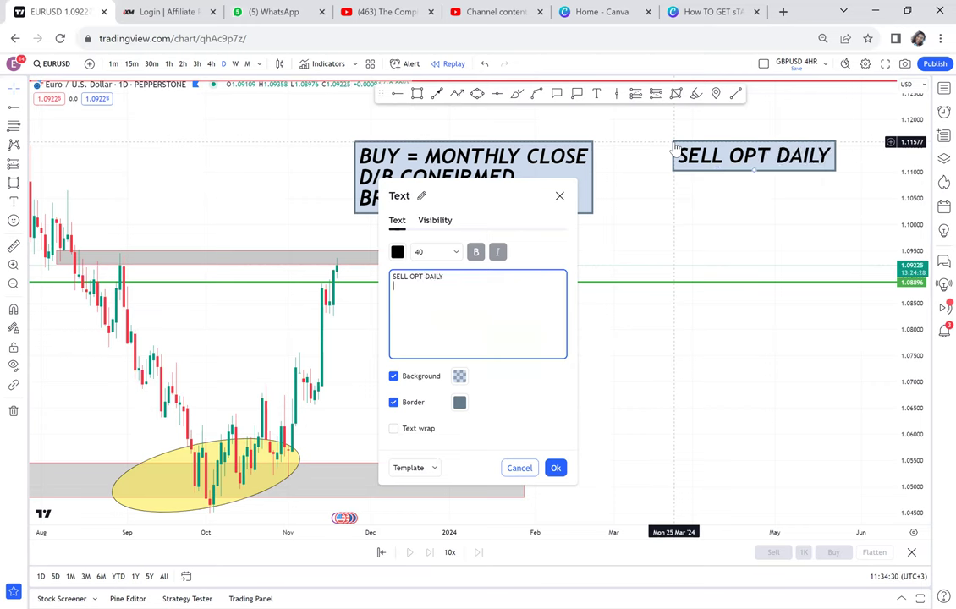
text(D/T THAT WBB)
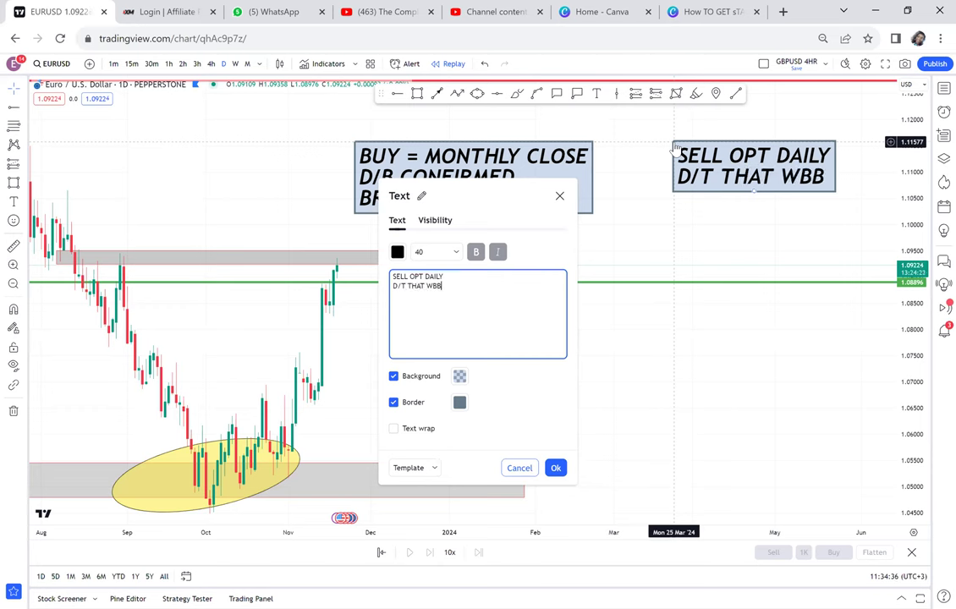
click(813, 233)
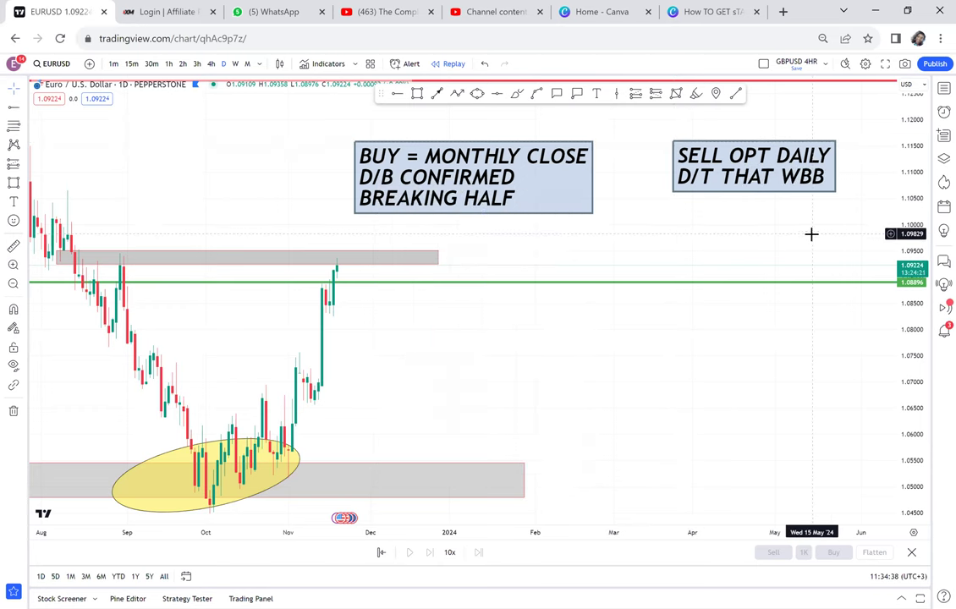
- Change the second line of the SELL note to read "D/T CONFIRM WBB"
click(774, 180)
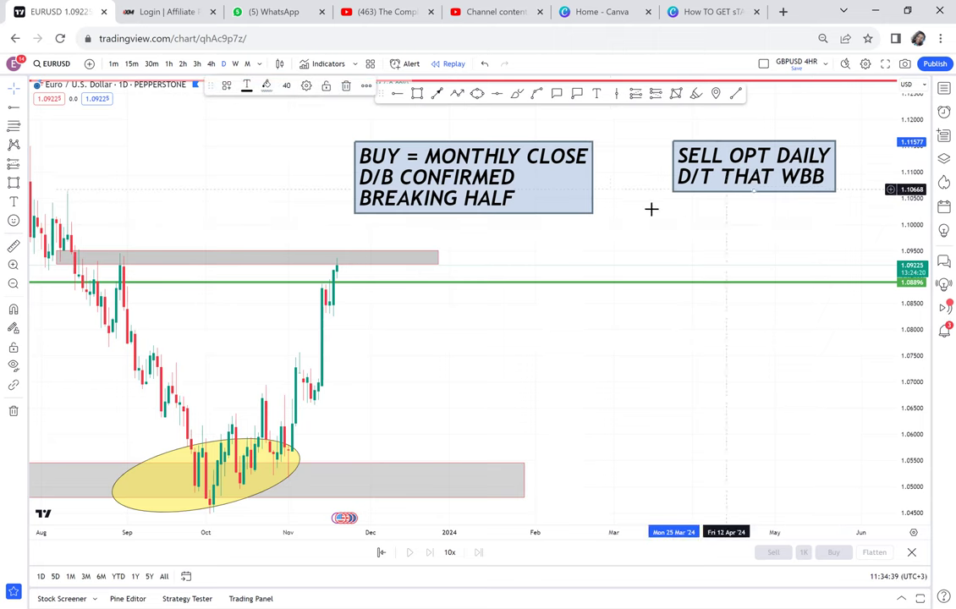
double_click(756, 178)
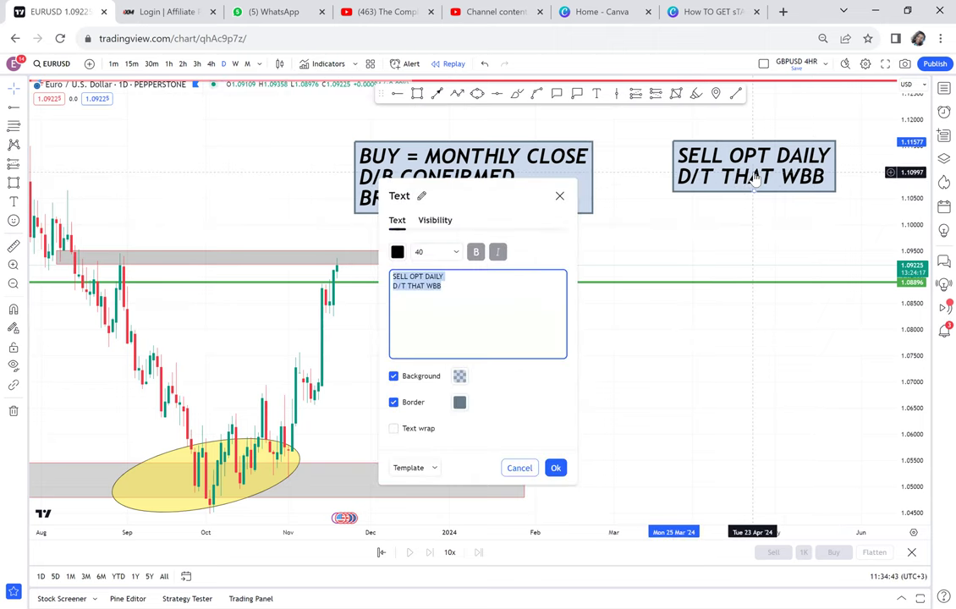
click(425, 288)
key(BackSpace)
key(BackSpace)
key(BackSpace)
key(BackSpace)
key(BackSpace)
text(CONFIR)
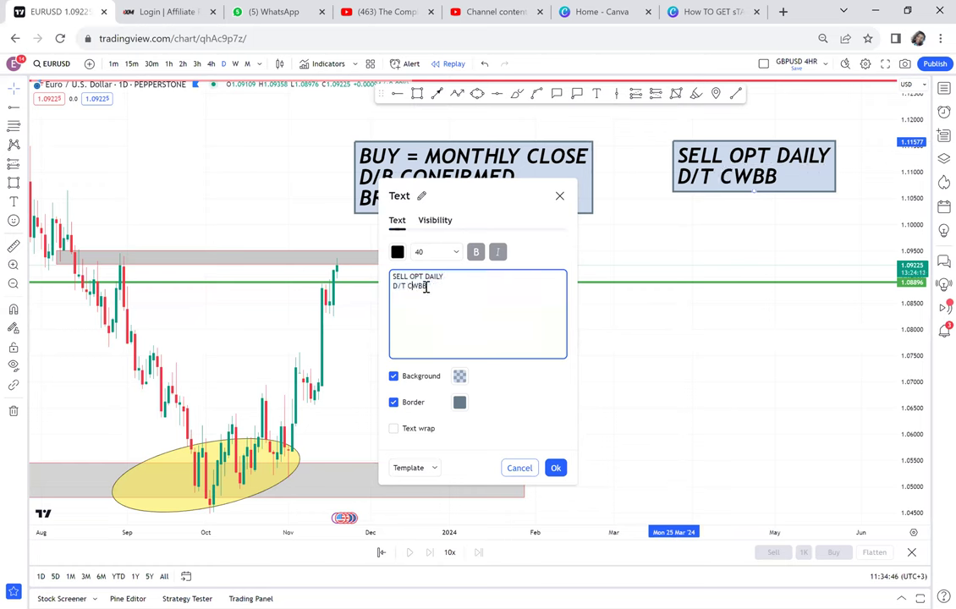
text(M)
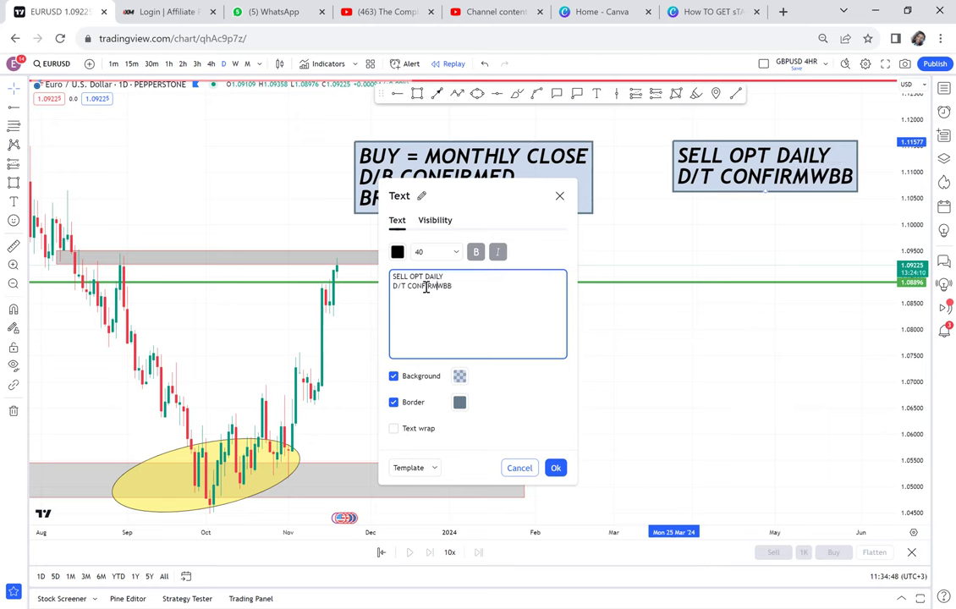
click(692, 252)
- Draw a thin grey rectangle zone from 28 Aug '23 to 28 Dec '23, between about 1.0771 and 1.0754
drag(689, 246, 650, 220)
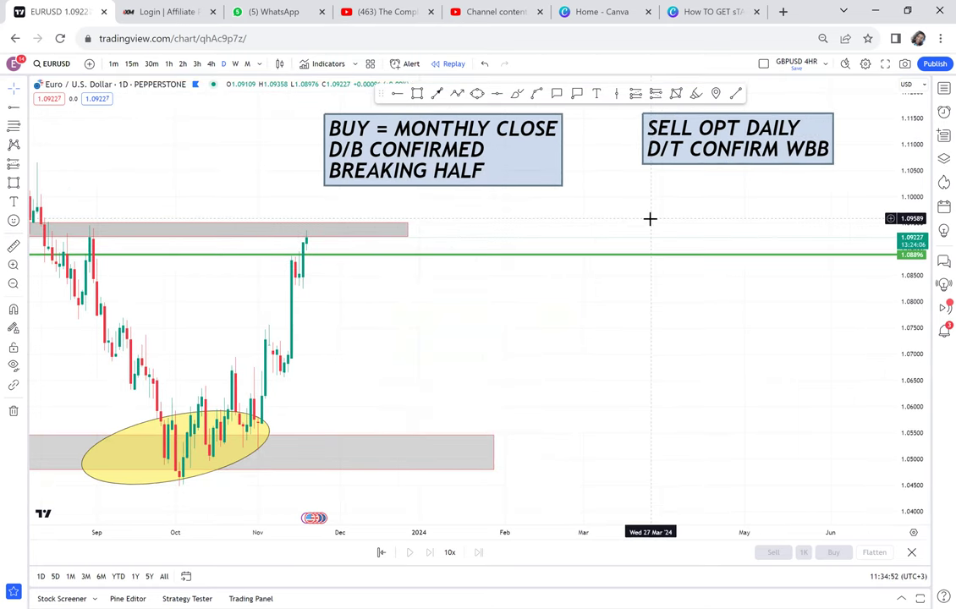
drag(474, 328, 675, 316)
scroll(500, 307, down, 3)
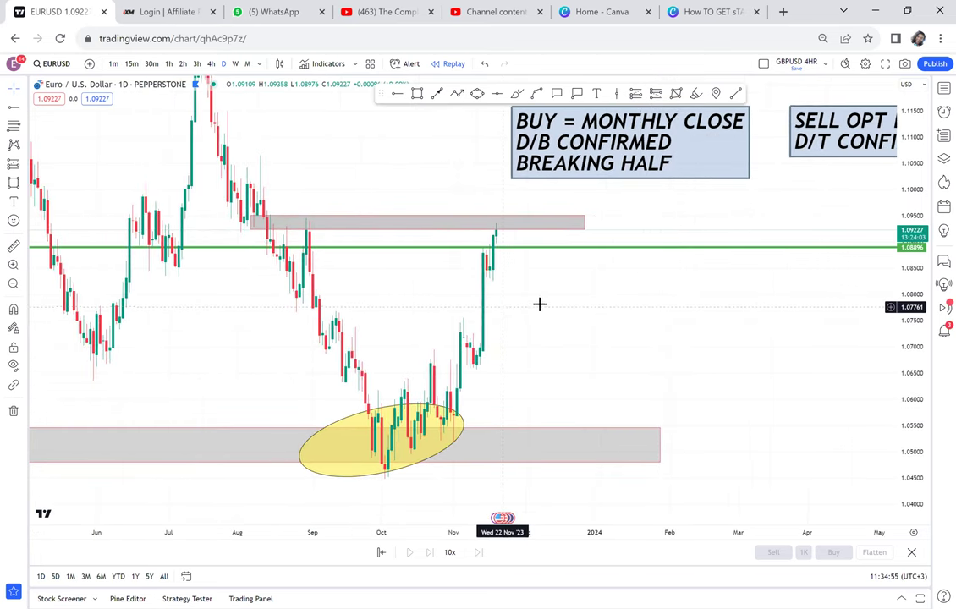
drag(735, 325, 762, 207)
scroll(762, 207, up, 3)
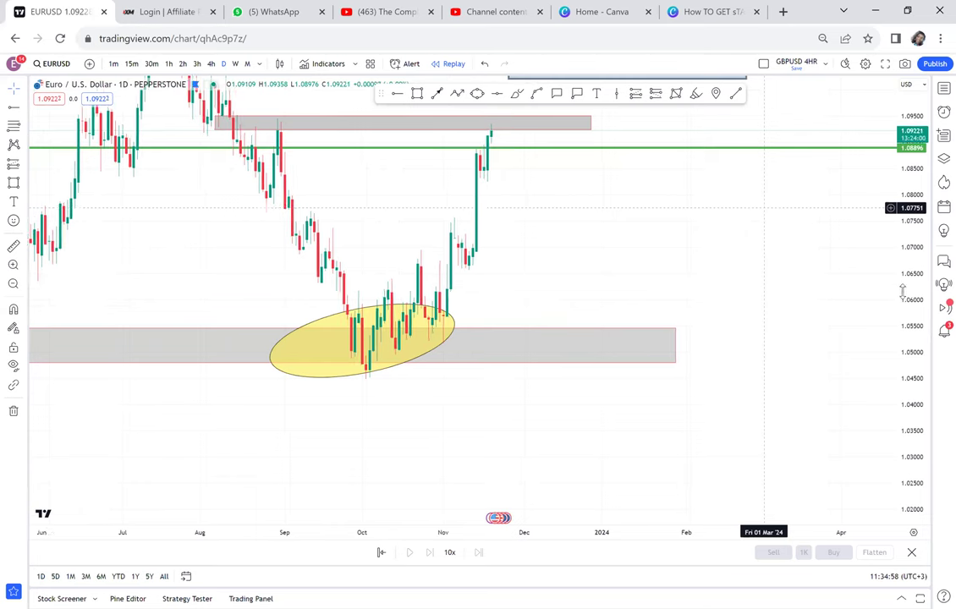
drag(916, 337, 875, 224)
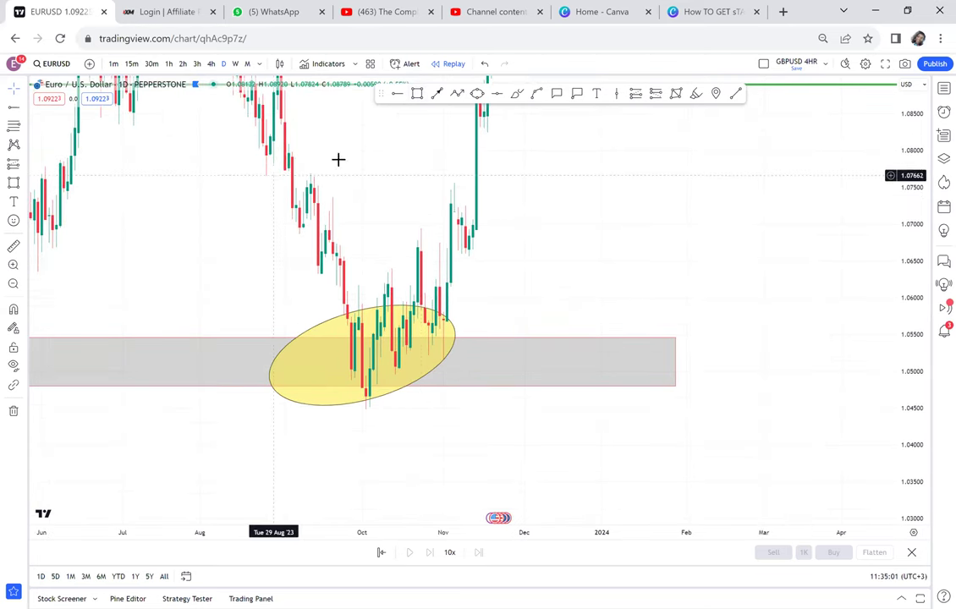
drag(385, 161, 567, 161)
drag(321, 190, 369, 178)
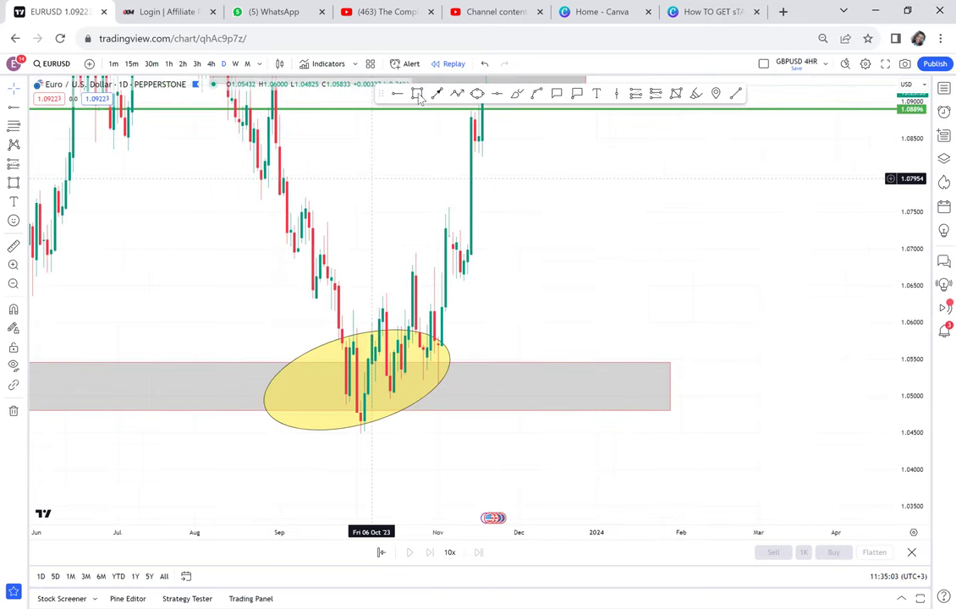
click(418, 95)
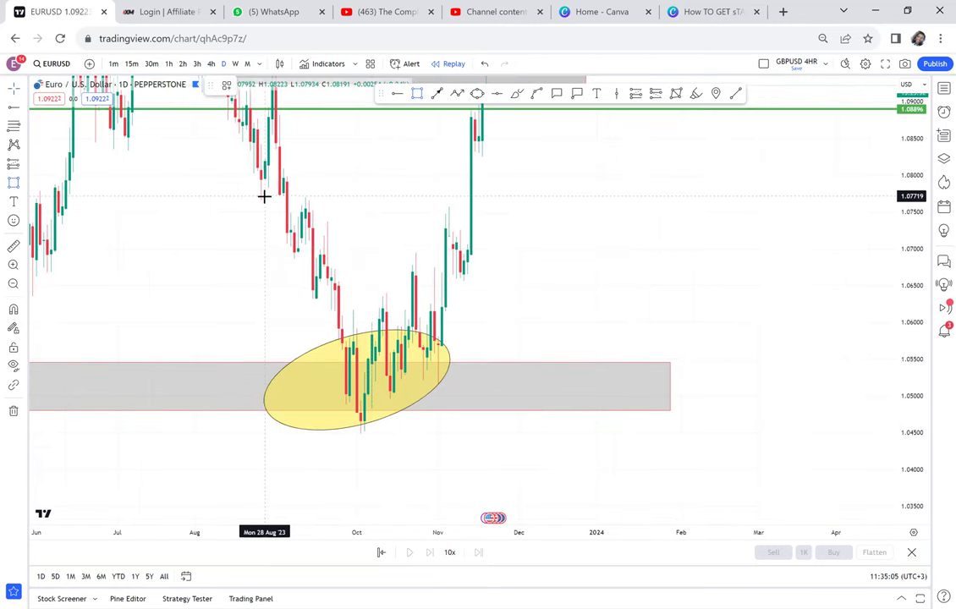
click(263, 198)
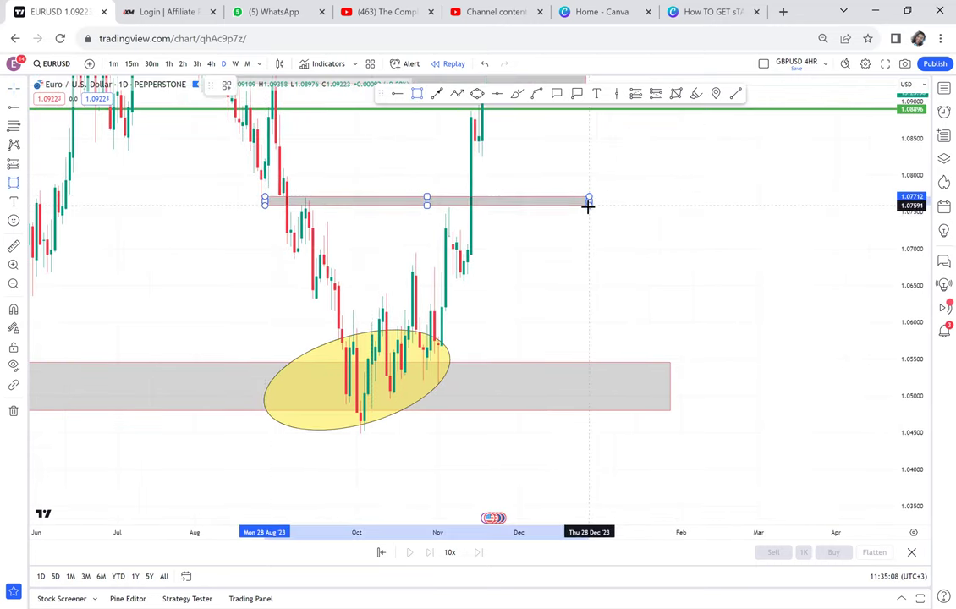
click(589, 209)
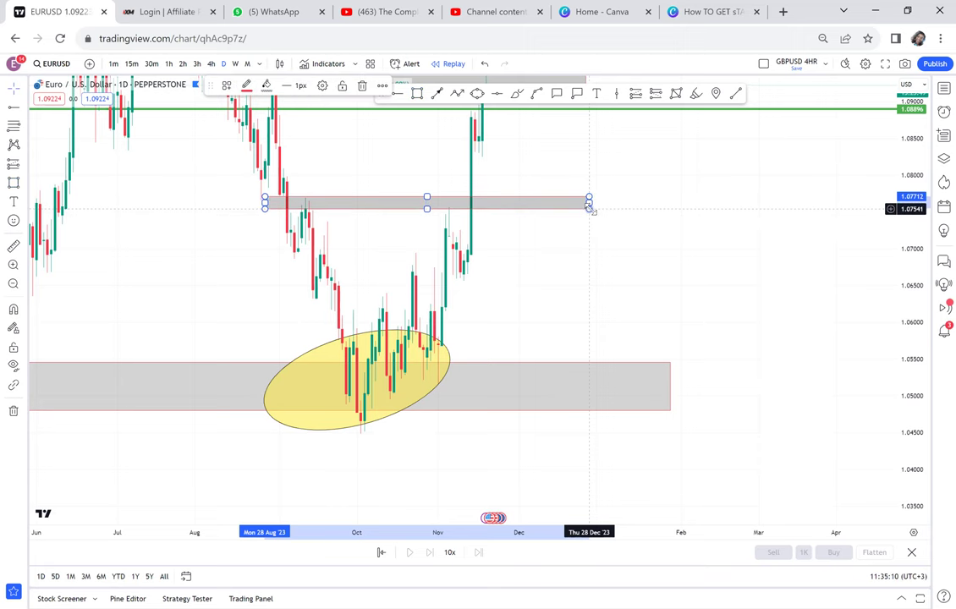
click(553, 156)
- Measure from about 1.0775 down to the October low near 1.0447 and place a green horizontal line at that range's midpoint, about 1.0612
scroll(553, 156, up, 1)
scroll(552, 156, up, 1)
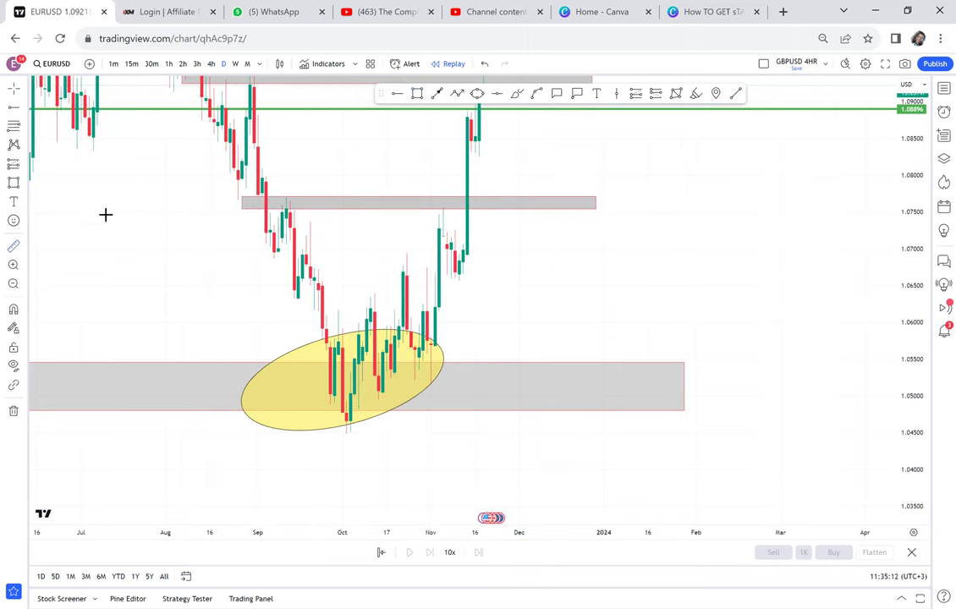
click(250, 195)
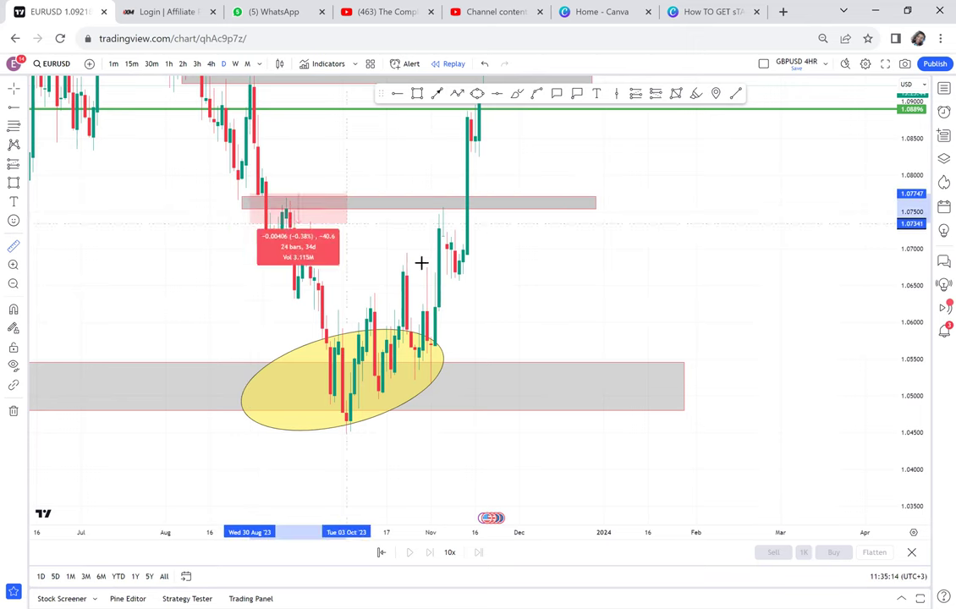
click(551, 360)
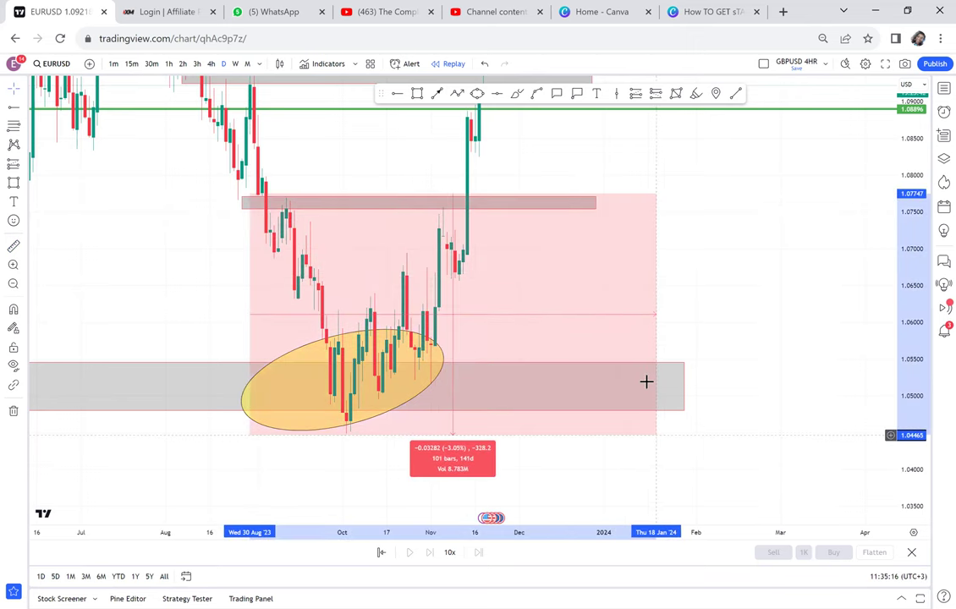
click(496, 94)
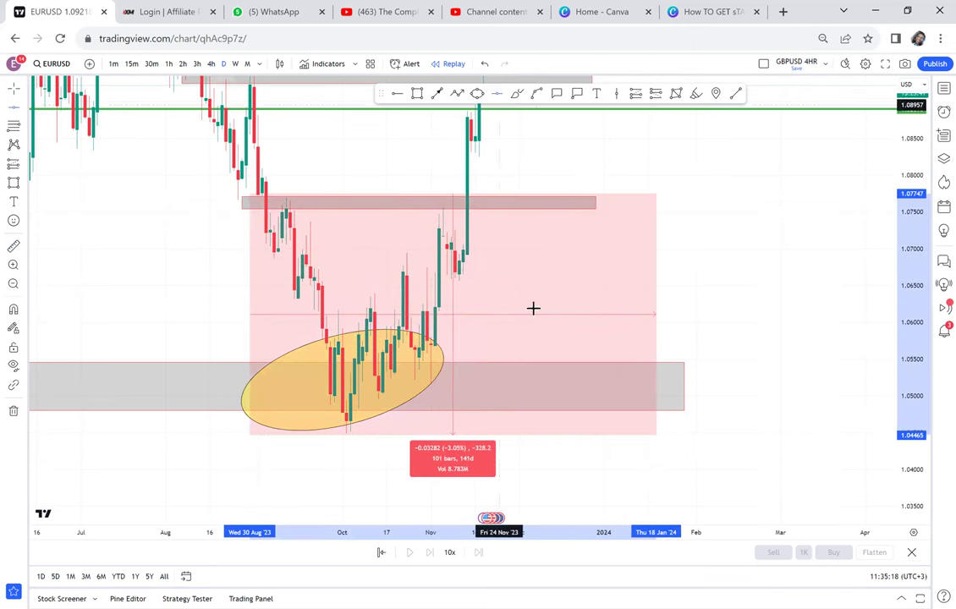
click(463, 314)
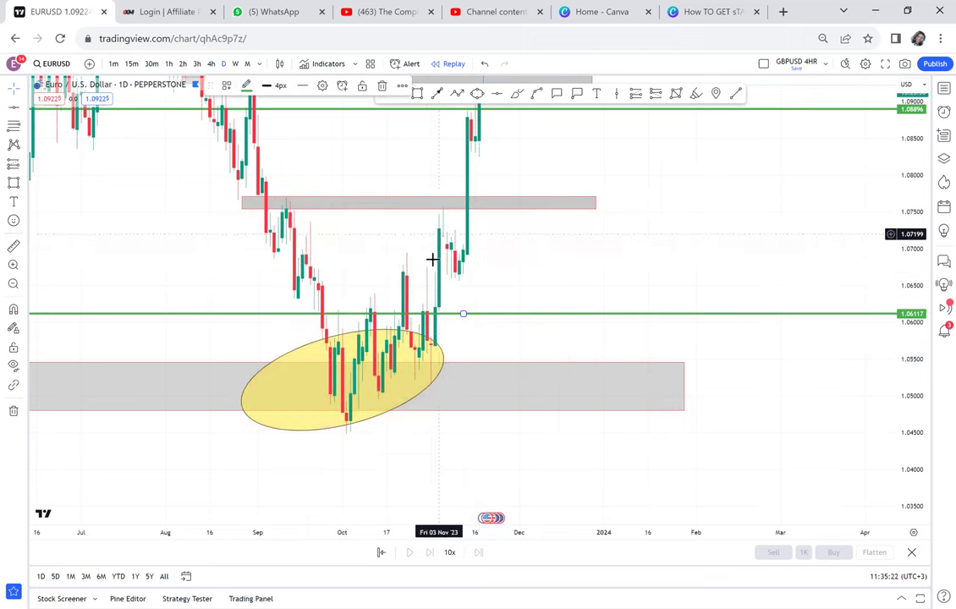
- Switch the chart to the 4-hour timeframe and draw a grey rectangle along the lows of 7 to 14 Nov '23, about 1.0659 to 1.0666
scroll(470, 257, up, 3)
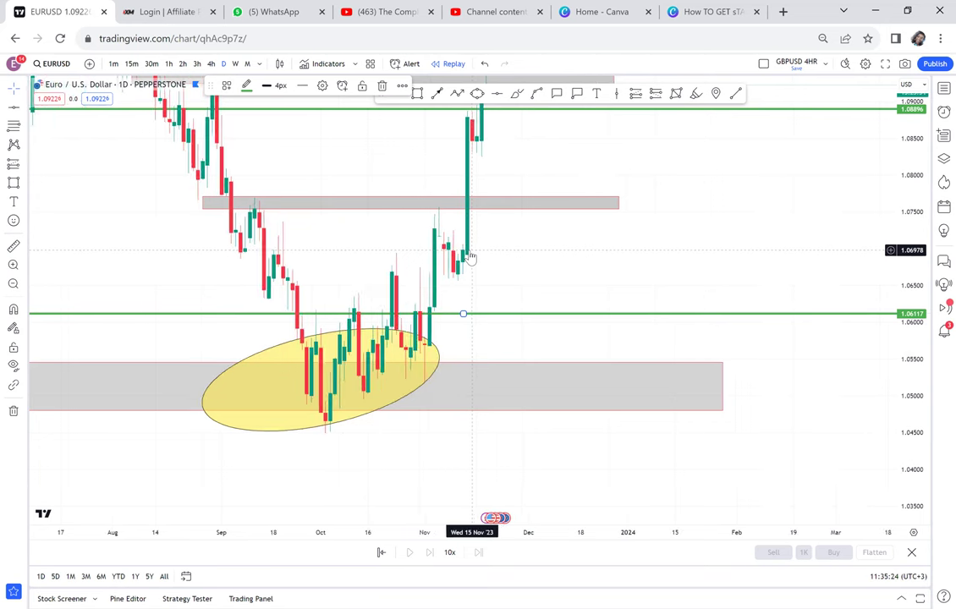
scroll(470, 257, up, 1)
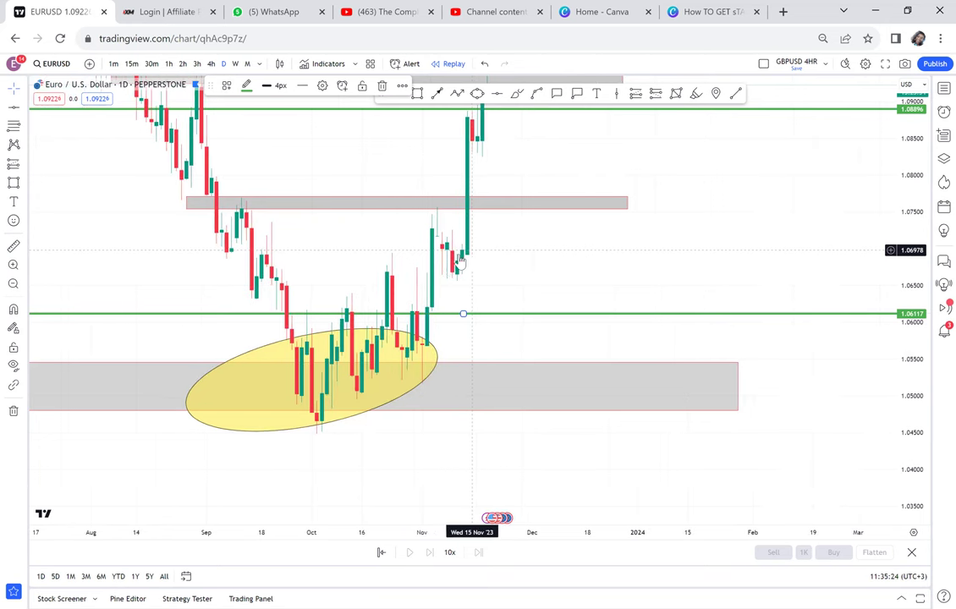
click(211, 64)
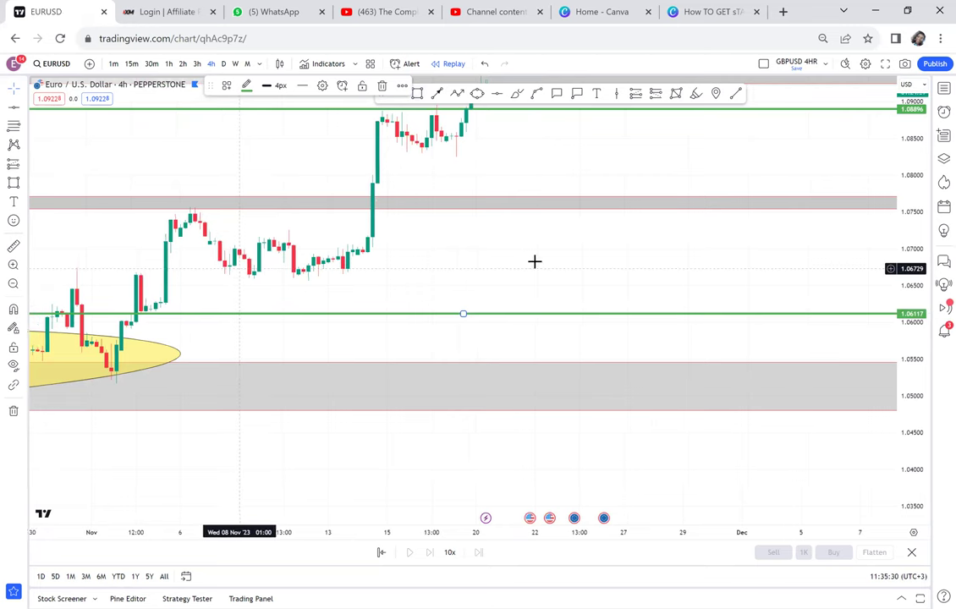
drag(904, 418, 857, 188)
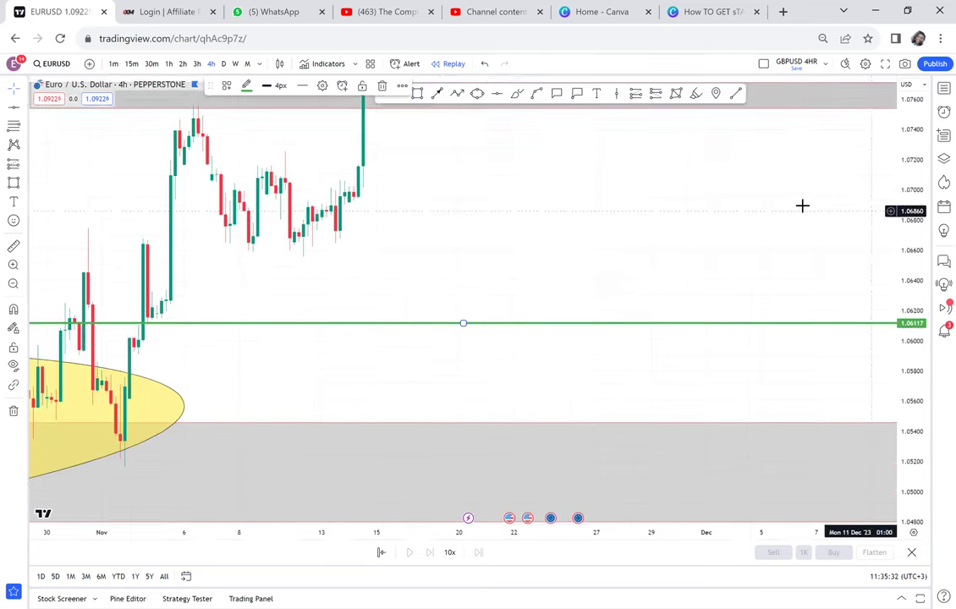
click(417, 96)
drag(217, 238, 354, 247)
drag(422, 217, 437, 270)
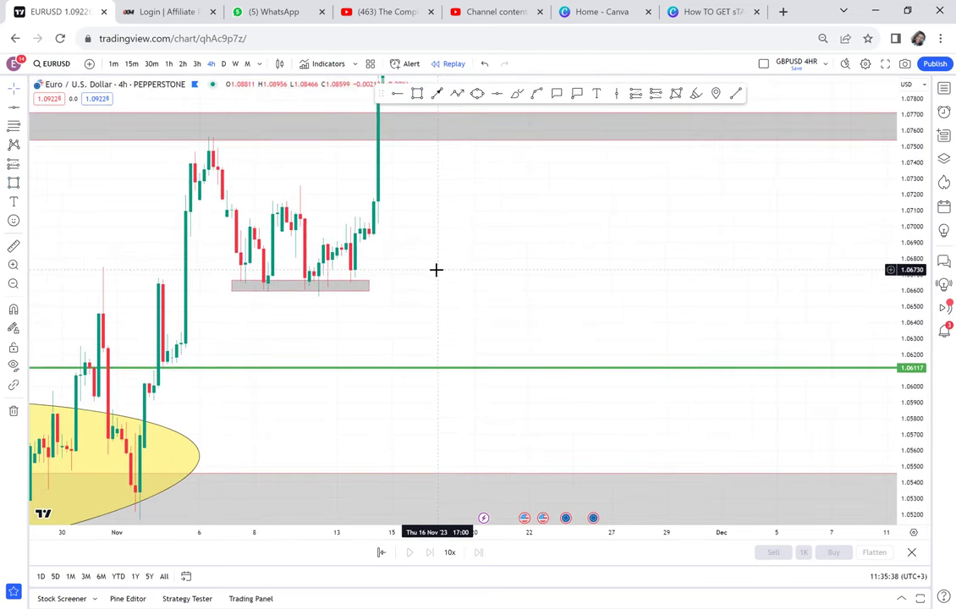
- Switch the chart from the 4-hour to the daily timeframe
click(223, 64)
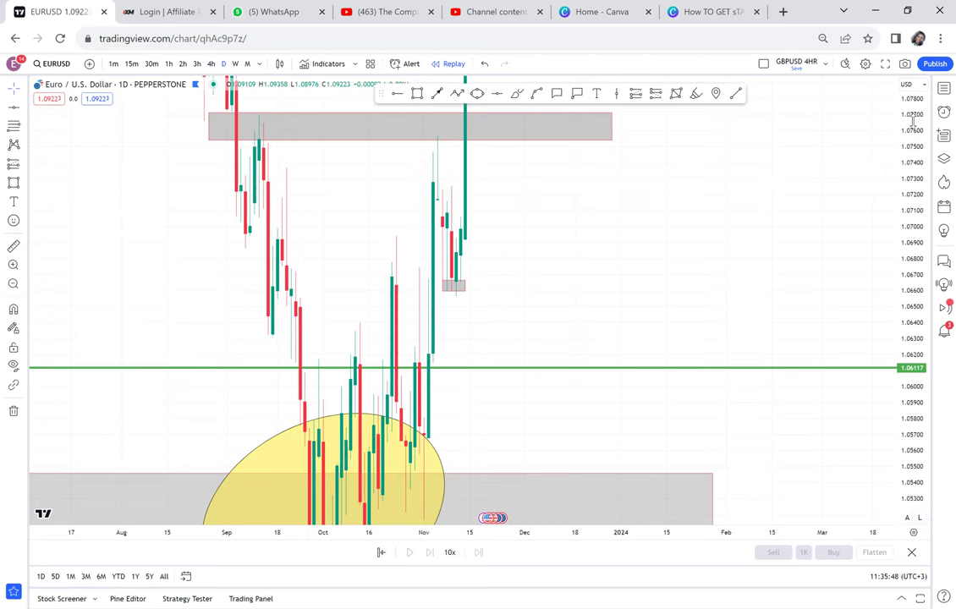
drag(909, 218, 909, 356)
drag(682, 190, 731, 225)
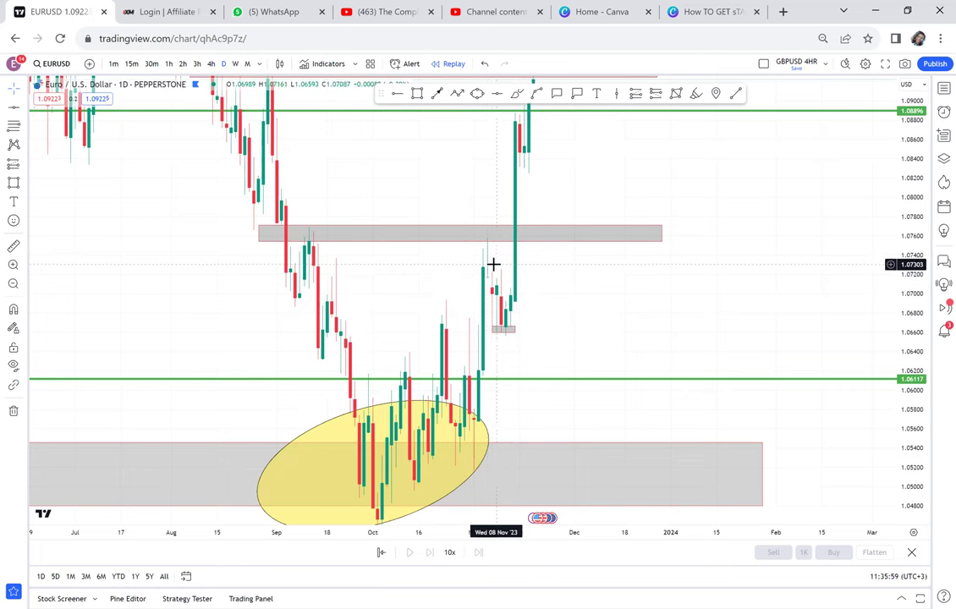
- Examine the daily price action around the thin grey zone near 1.076, the small November base zone and the resistance zone above
scroll(494, 262, up, 2)
scroll(578, 194, up, 3)
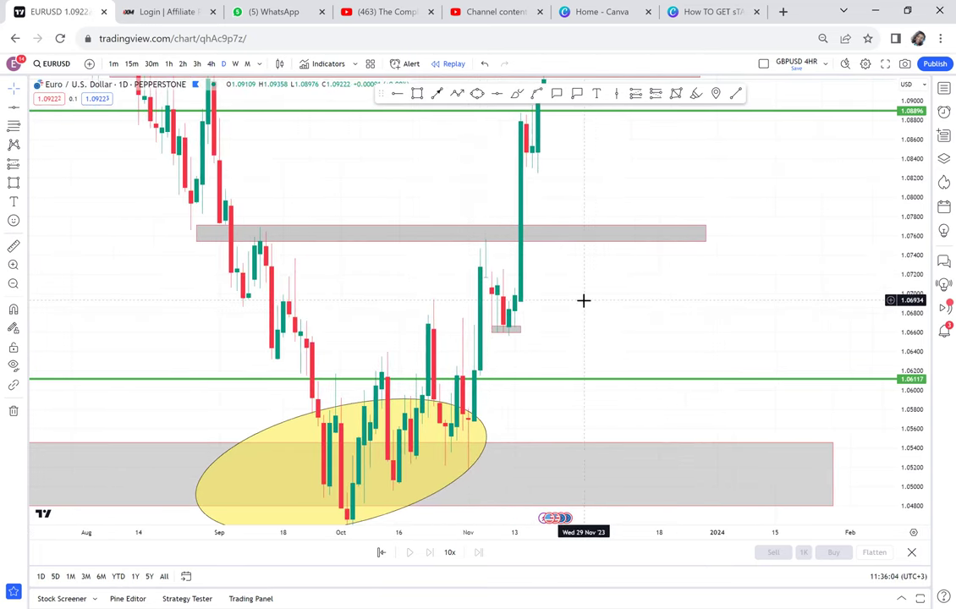
scroll(539, 268, up, 3)
scroll(541, 267, up, 1)
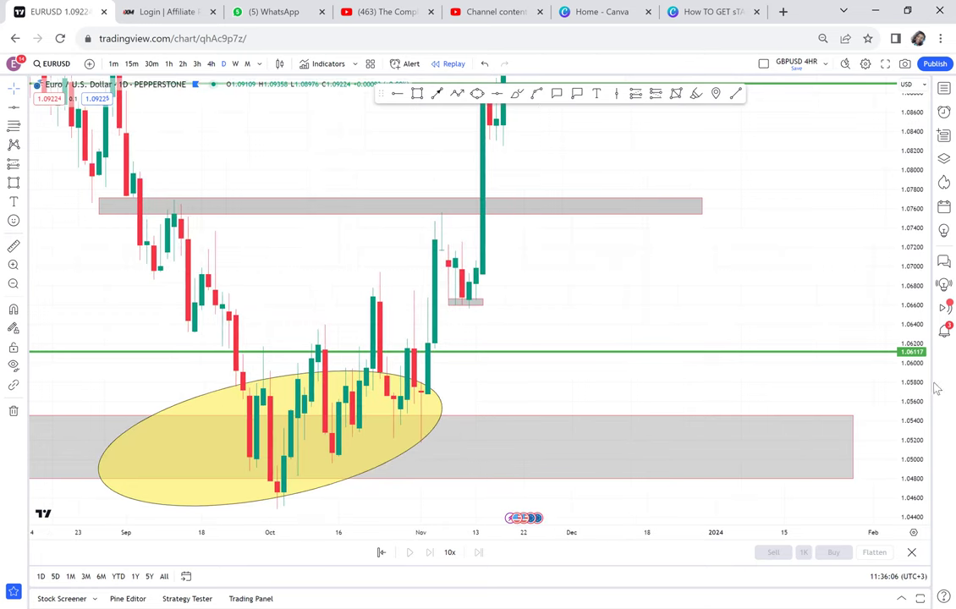
drag(911, 406, 871, 197)
drag(675, 218, 750, 243)
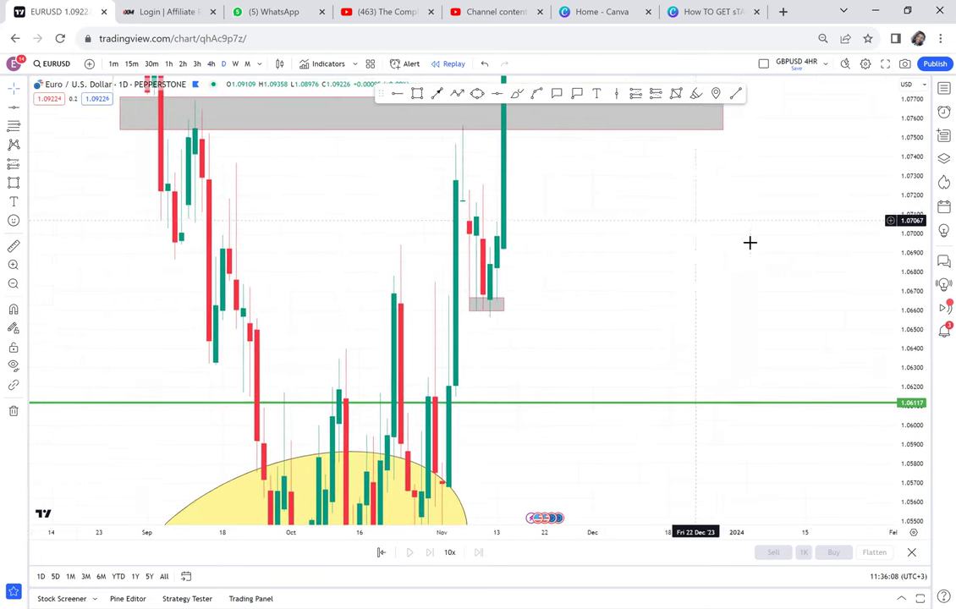
scroll(749, 243, up, 2)
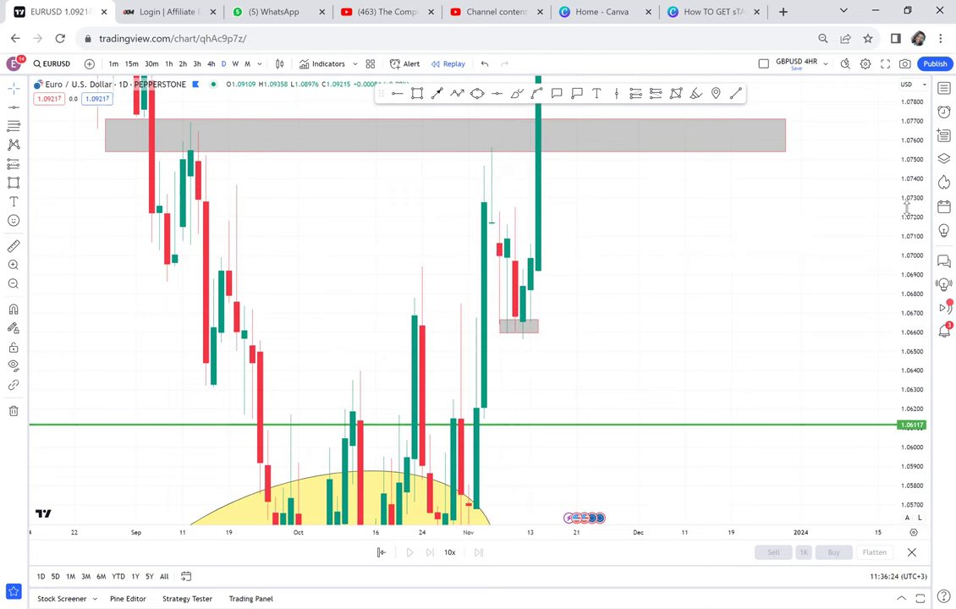
scroll(907, 208, down, 3)
drag(673, 179, 666, 309)
scroll(667, 312, down, 1)
scroll(668, 314, down, 2)
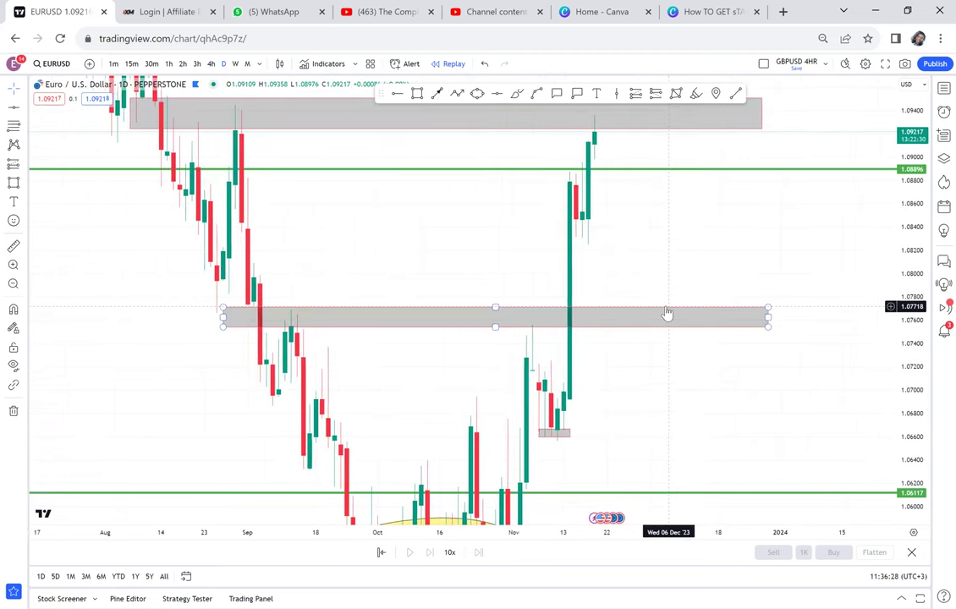
drag(910, 321, 909, 423)
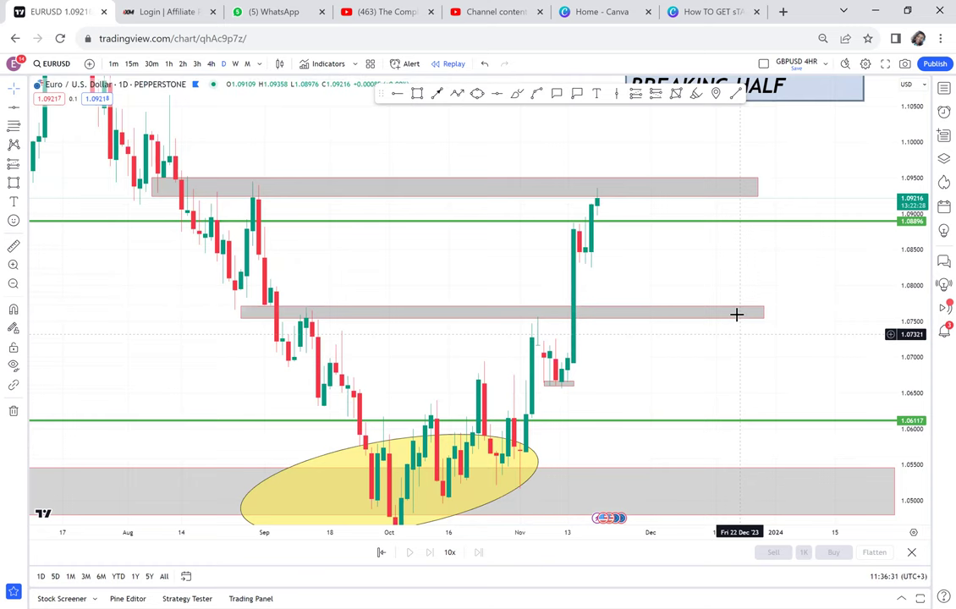
- Draw a rectangle from the October low to the 1.0771 zone, move it up onto that zone, and add a green horizontal line at its top, about 1.1095
drag(677, 237, 647, 150)
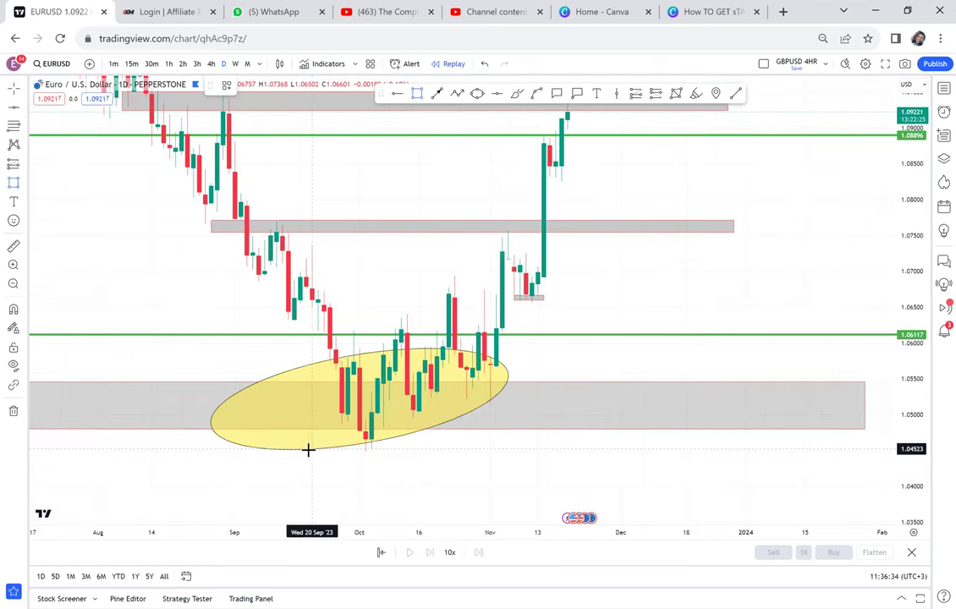
click(456, 218)
drag(509, 186, 513, 280)
drag(457, 375, 474, 139)
drag(538, 175, 515, 291)
scroll(473, 166, down, 1)
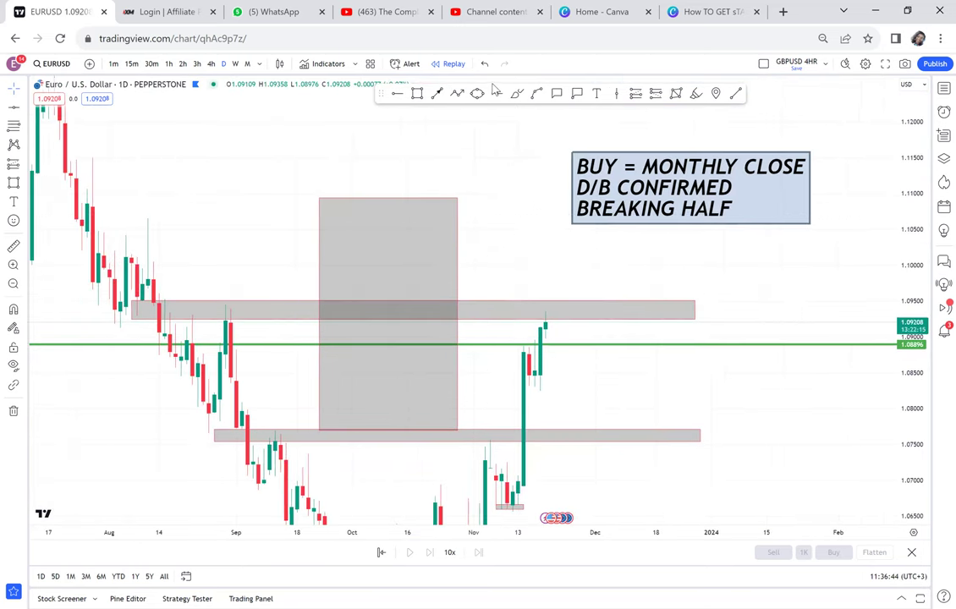
click(298, 201)
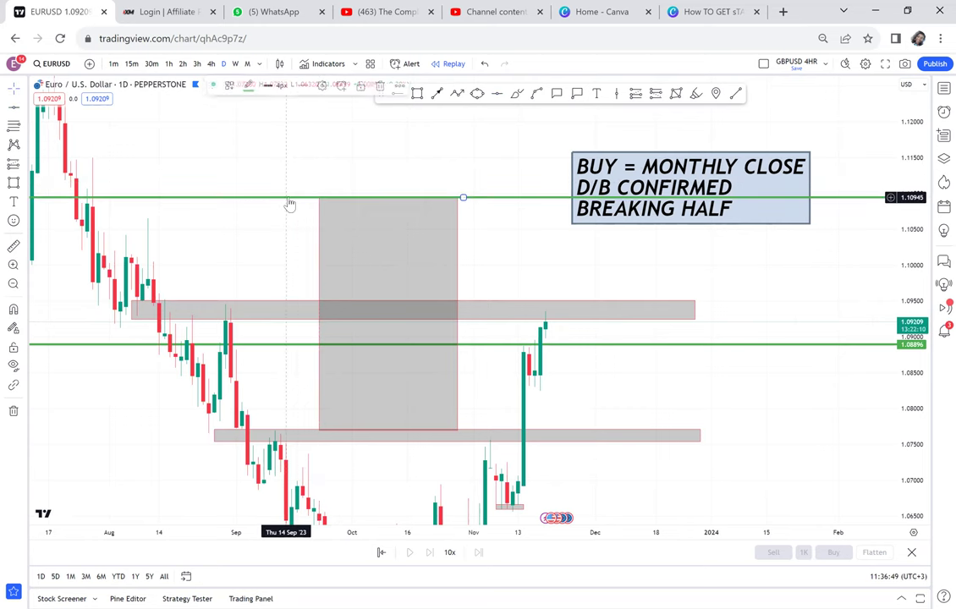
- Measure from the thin grey zone's top up to the 1.1095 line and place a black horizontal ray at the midpoint, about 1.0932
click(14, 247)
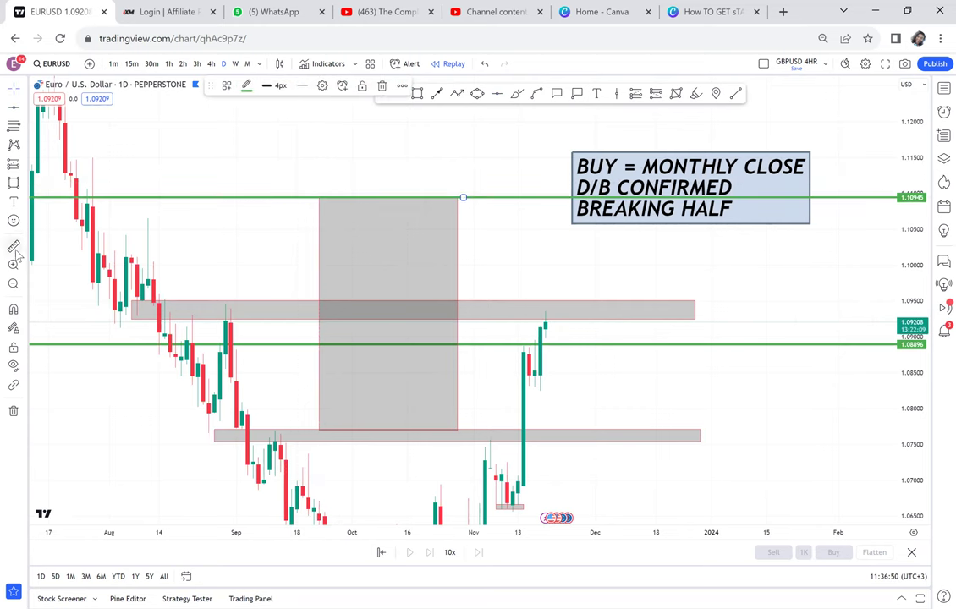
click(270, 431)
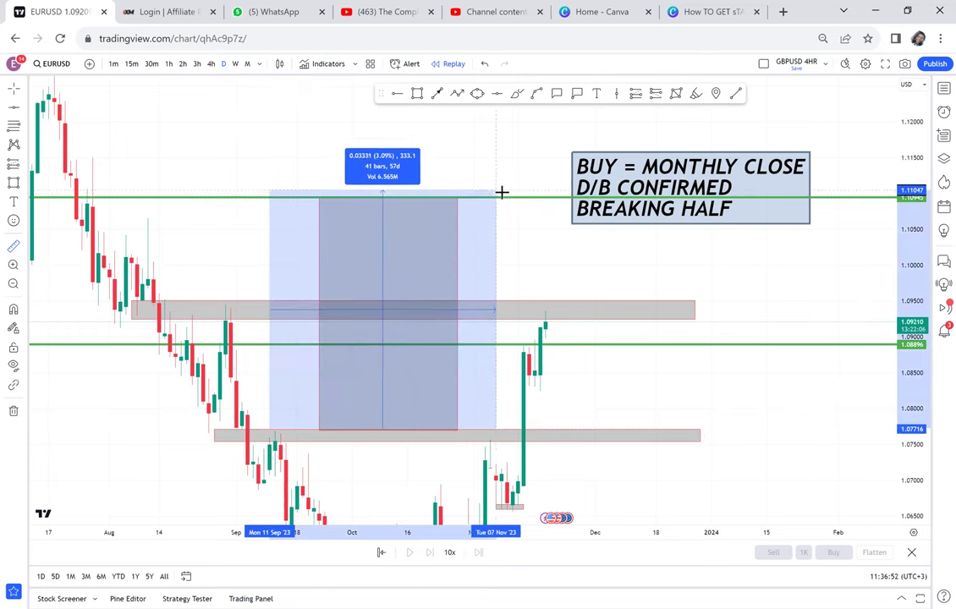
click(456, 314)
drag(592, 413, 554, 358)
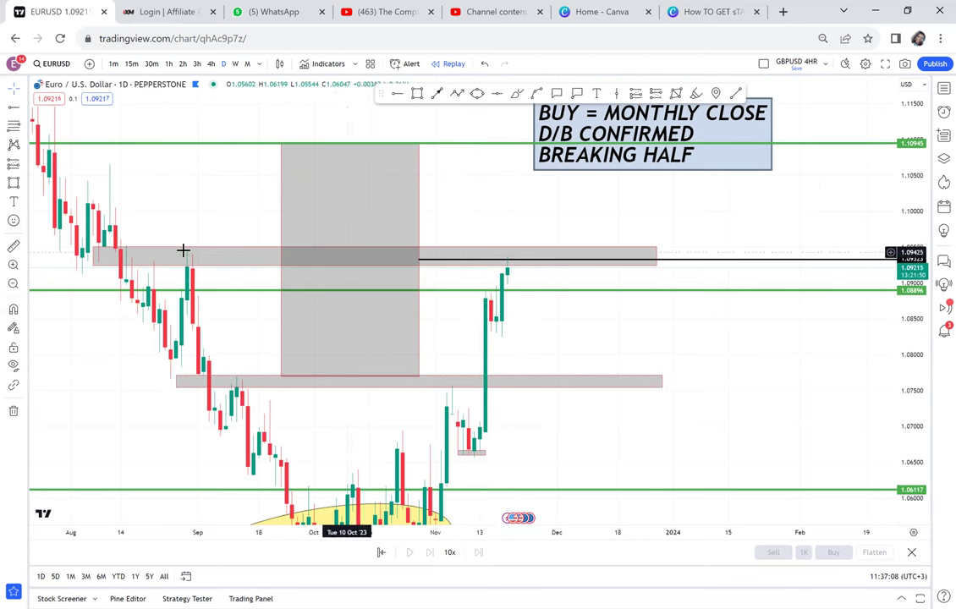
- Measure the latest rise from the mid-November pullback, about 1.0840, up to the recent high, about 1.0936
click(14, 246)
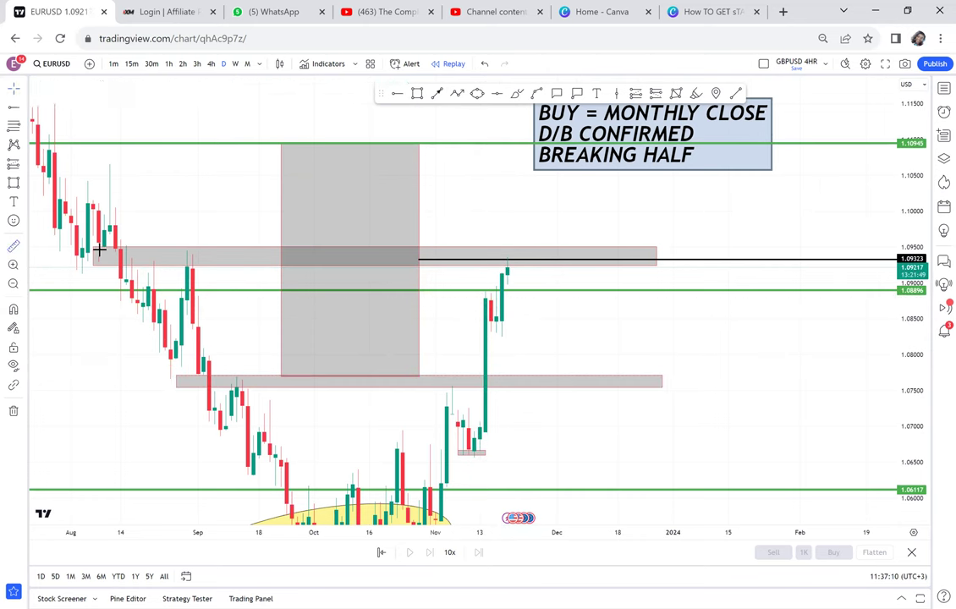
click(502, 326)
click(530, 293)
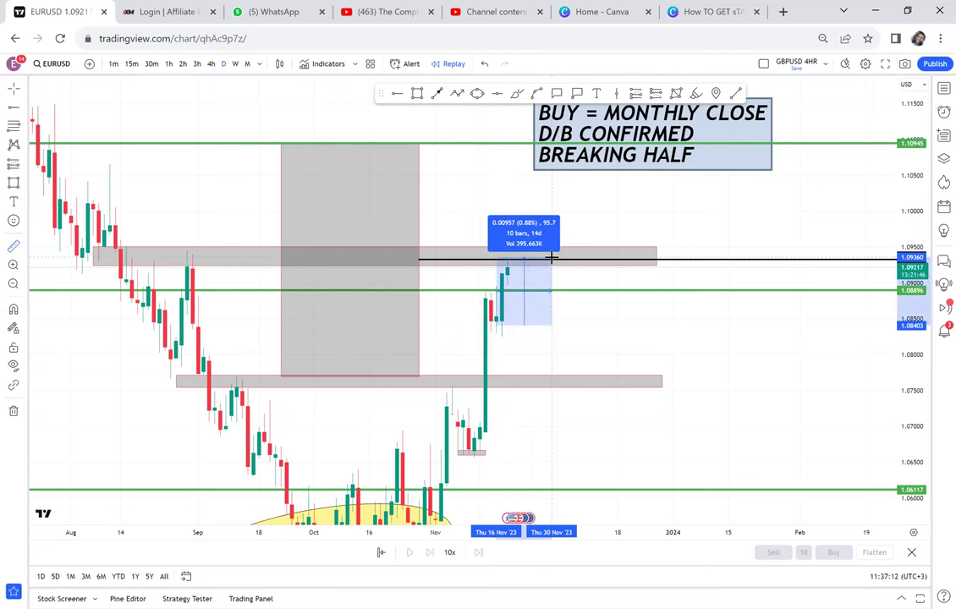
- Delete the tall projection rectangle and remove all remaining drawings from the chart
click(416, 220)
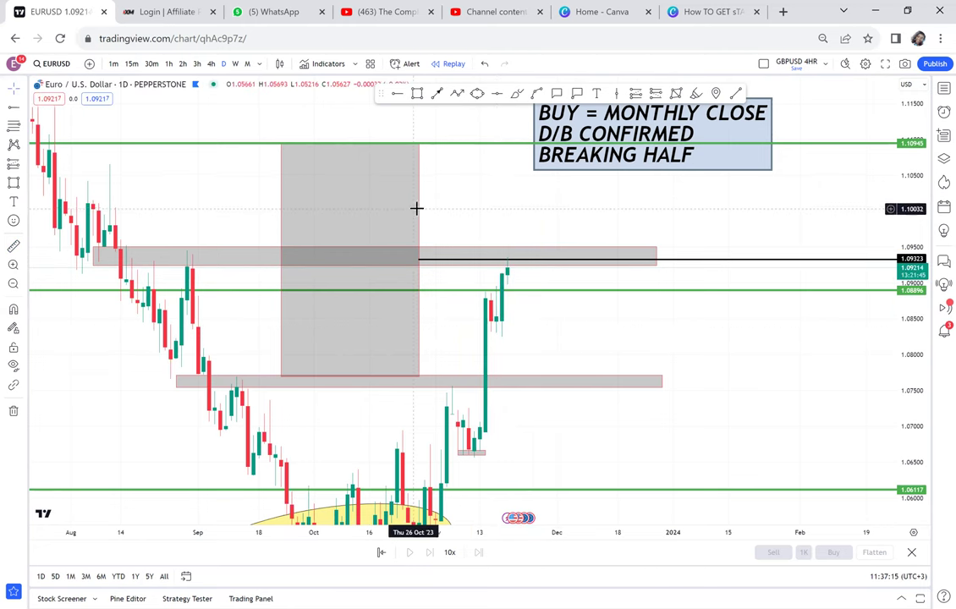
key(Delete)
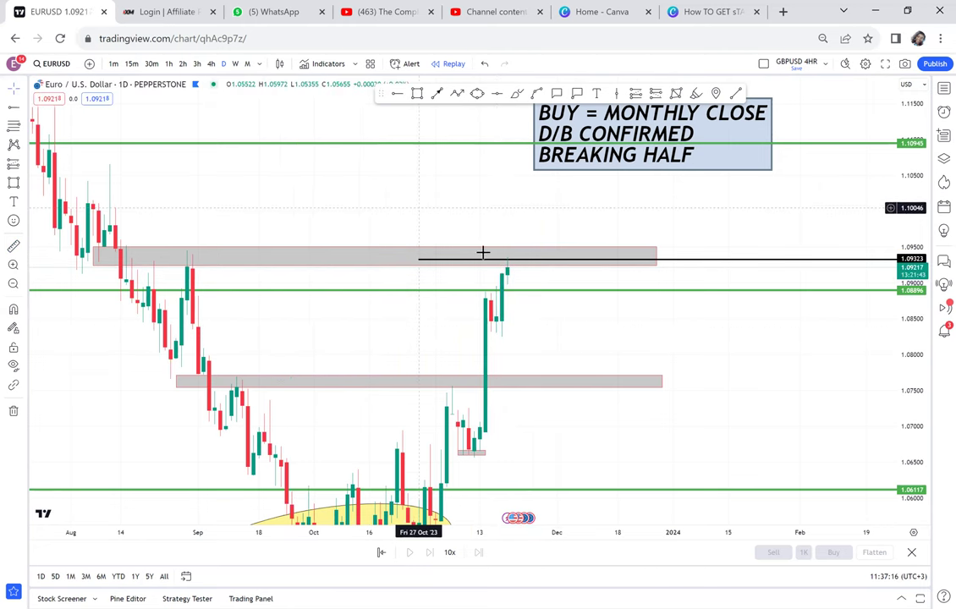
drag(439, 204, 515, 151)
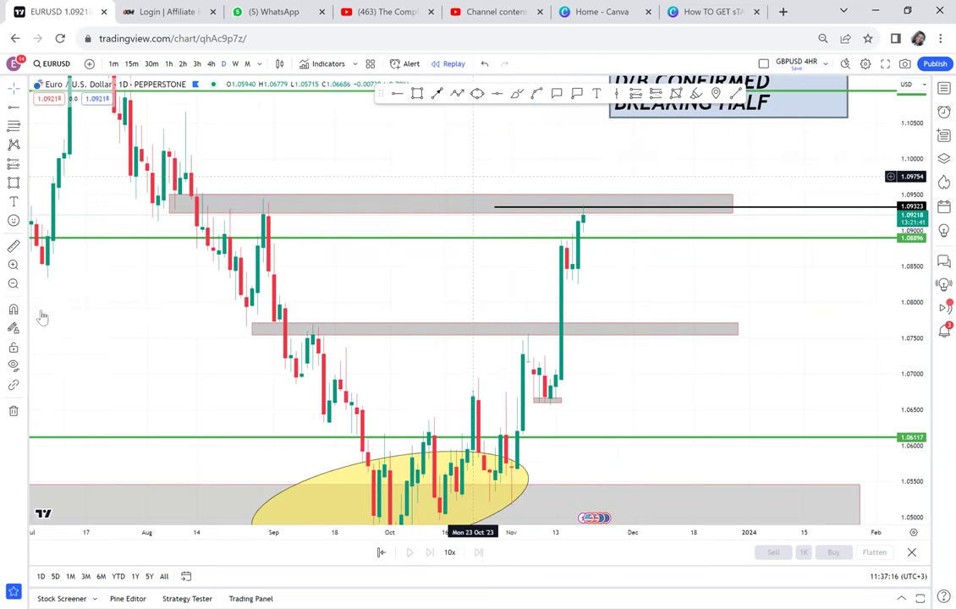
click(14, 413)
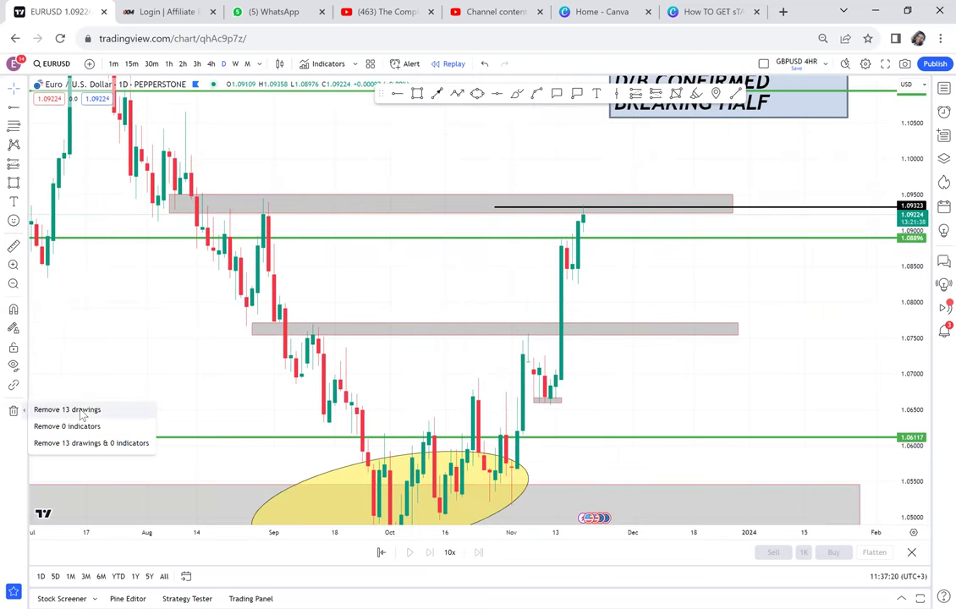
click(80, 408)
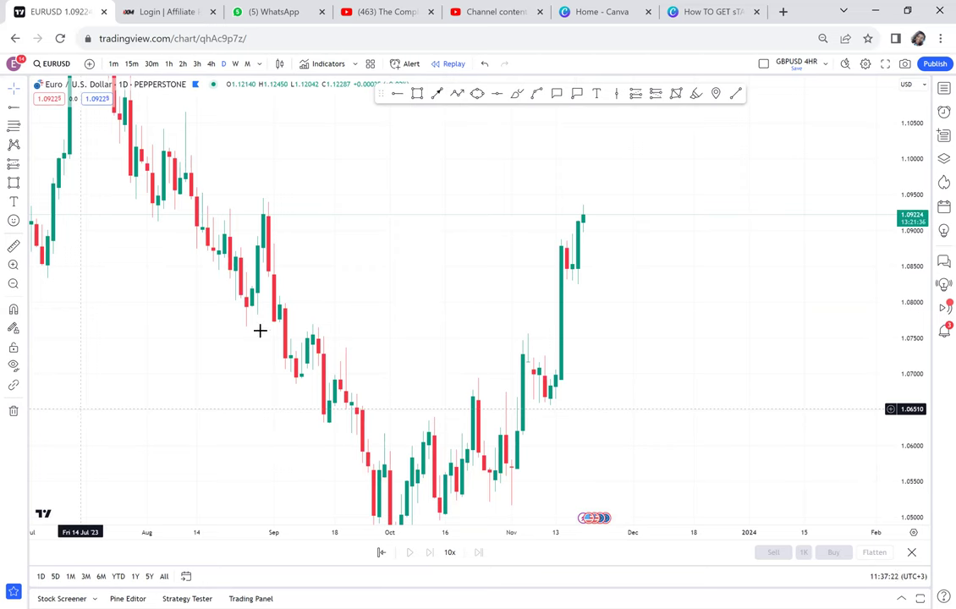
- Draw a grey rectangle zone from 11 Aug '23 to 19 Dec '23, between about 1.0945 and 1.0923
scroll(323, 313, down, 5)
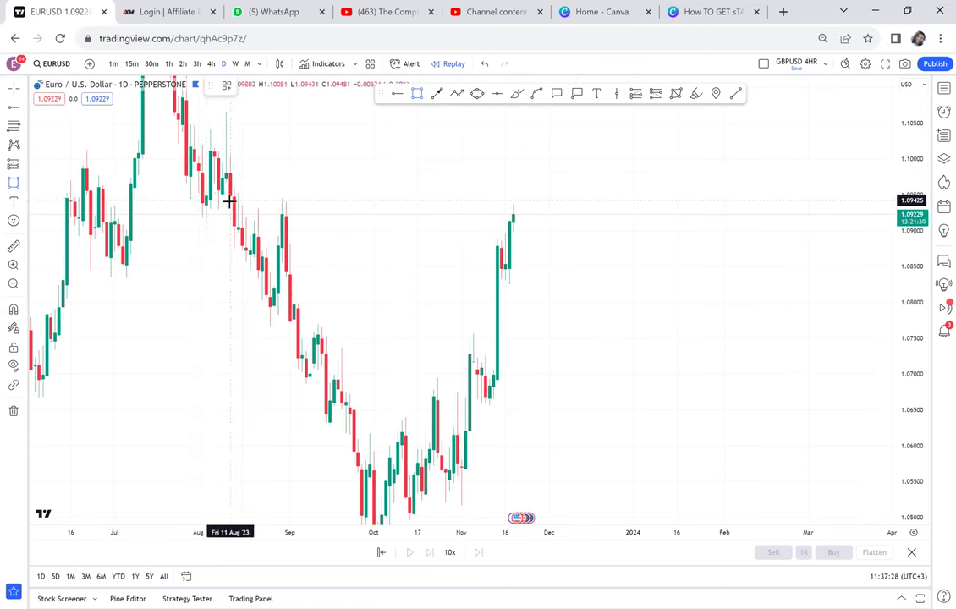
click(231, 199)
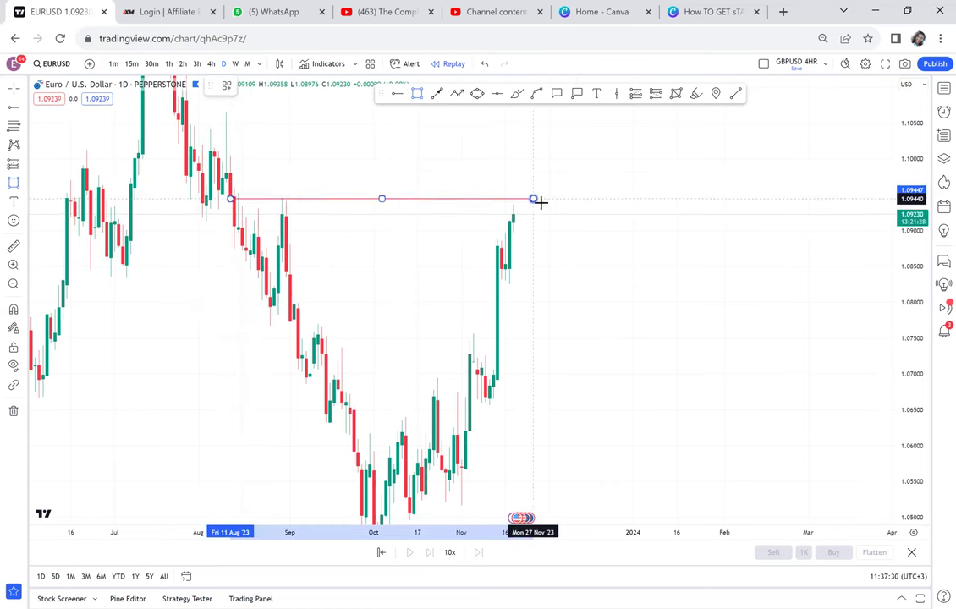
click(597, 214)
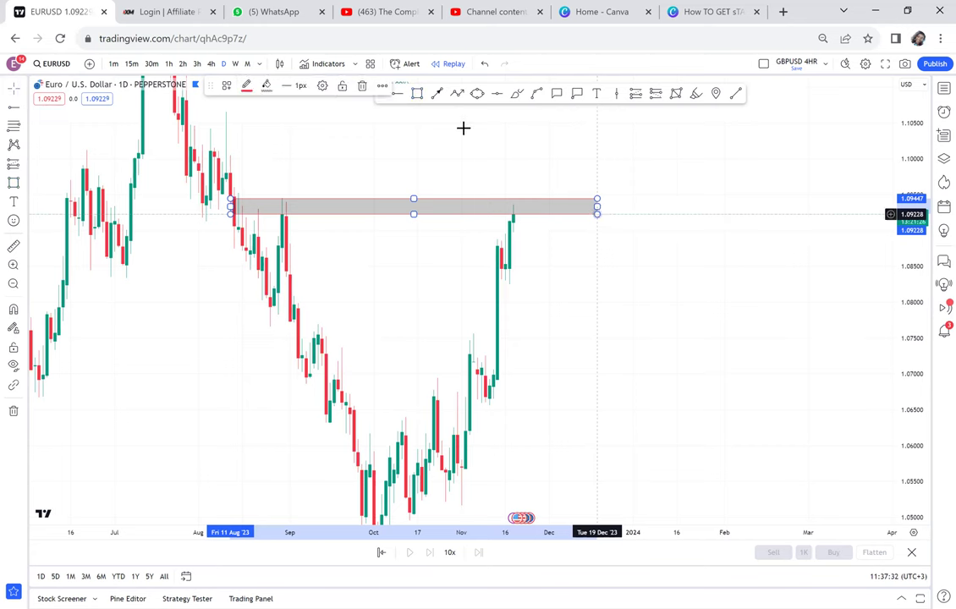
- Add a text label from the "POSSIBLE DOUBLE TOP" template and position it inside the grey resistance zone
click(598, 94)
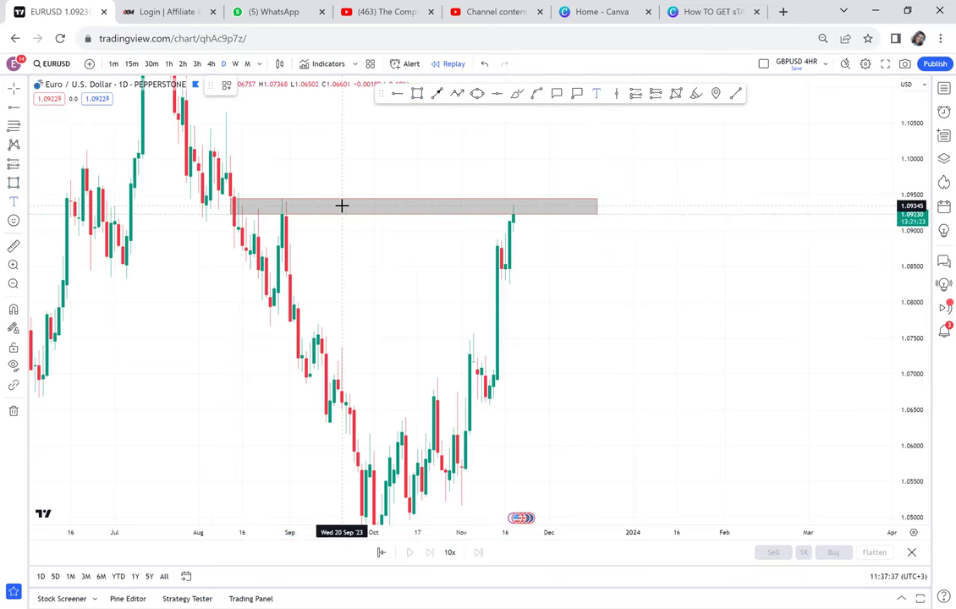
click(342, 205)
click(435, 468)
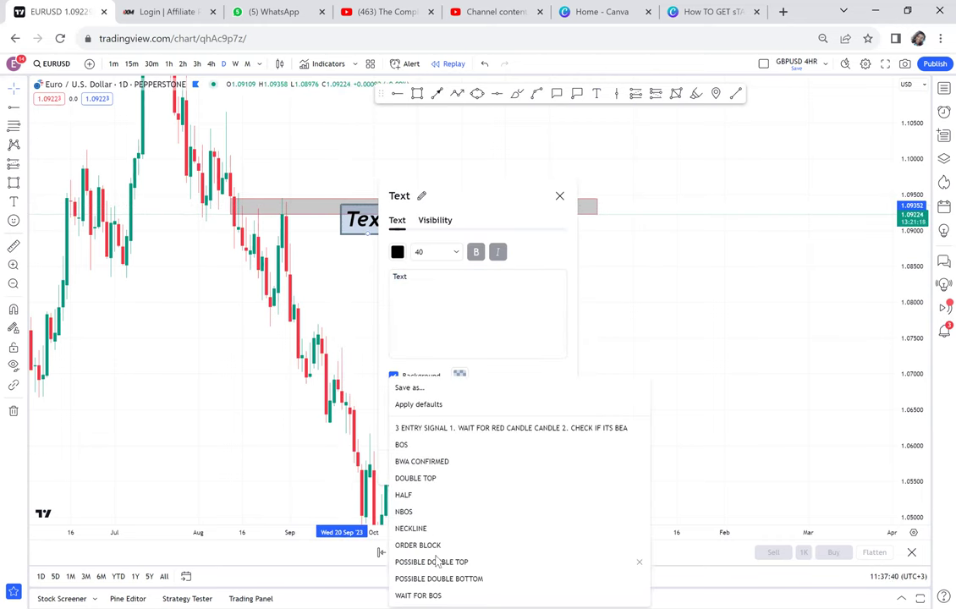
click(440, 564)
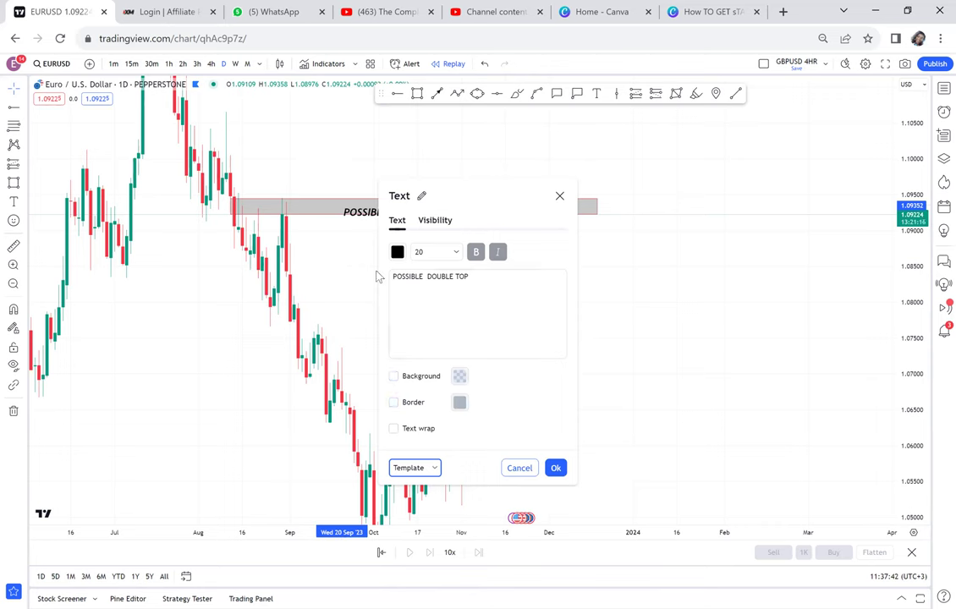
drag(346, 247, 360, 232)
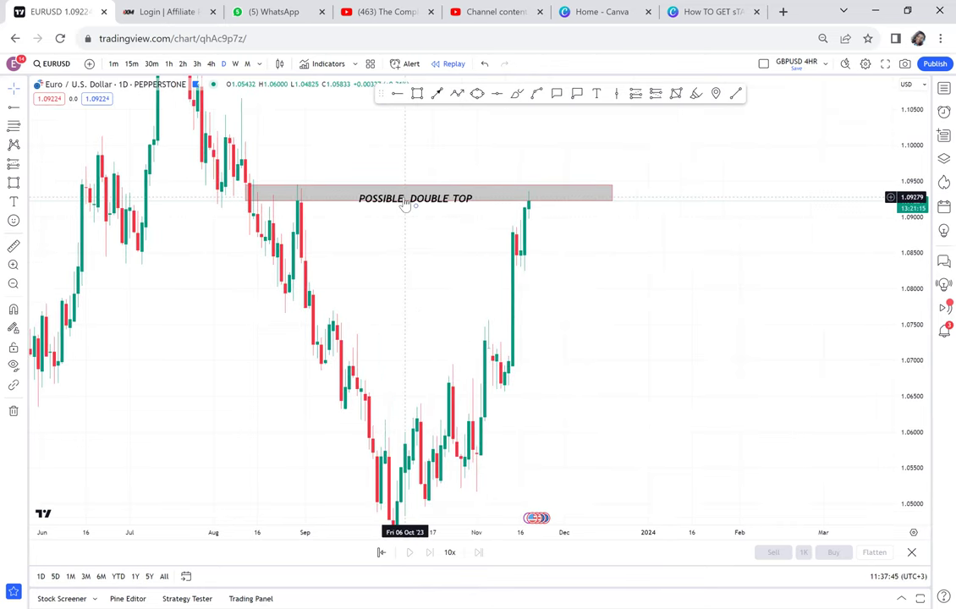
drag(405, 197, 392, 194)
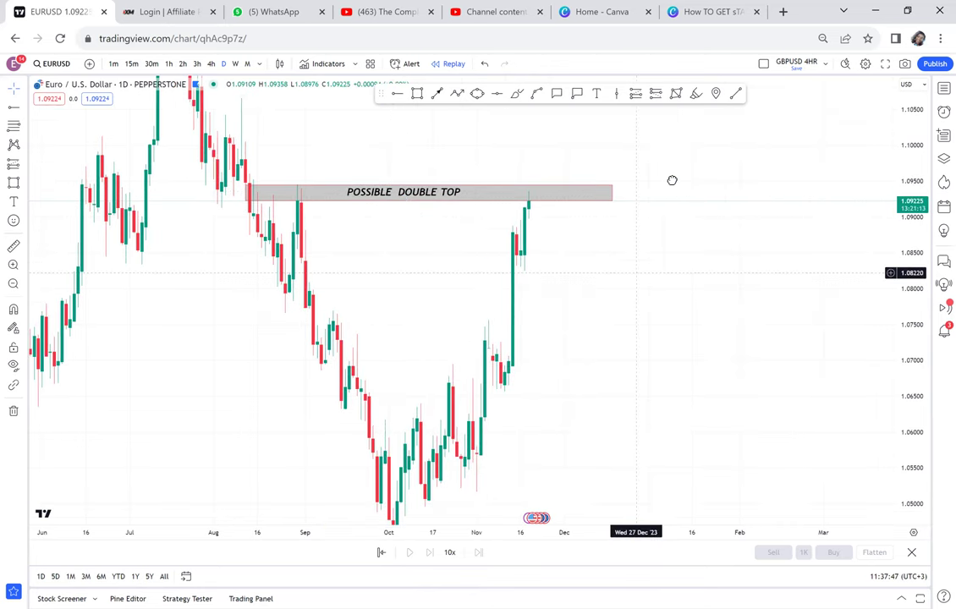
- Place a green horizontal line at the October low, about 1.0449
drag(643, 259, 672, 171)
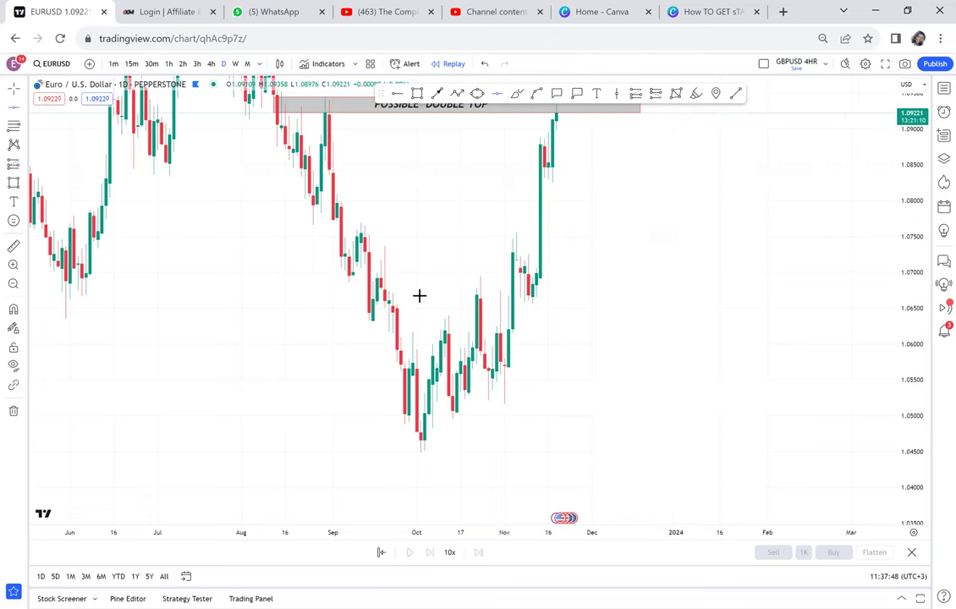
click(270, 454)
drag(404, 274, 376, 303)
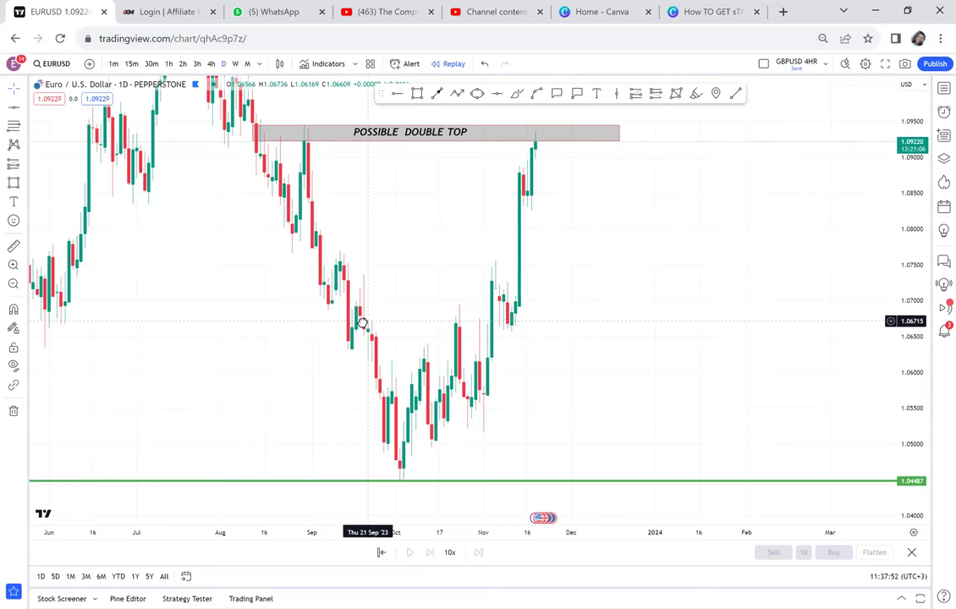
- Measure from the double-top zone's upper edge down to the October low line and place a green horizontal line at the midpoint, about 1.0699
click(13, 247)
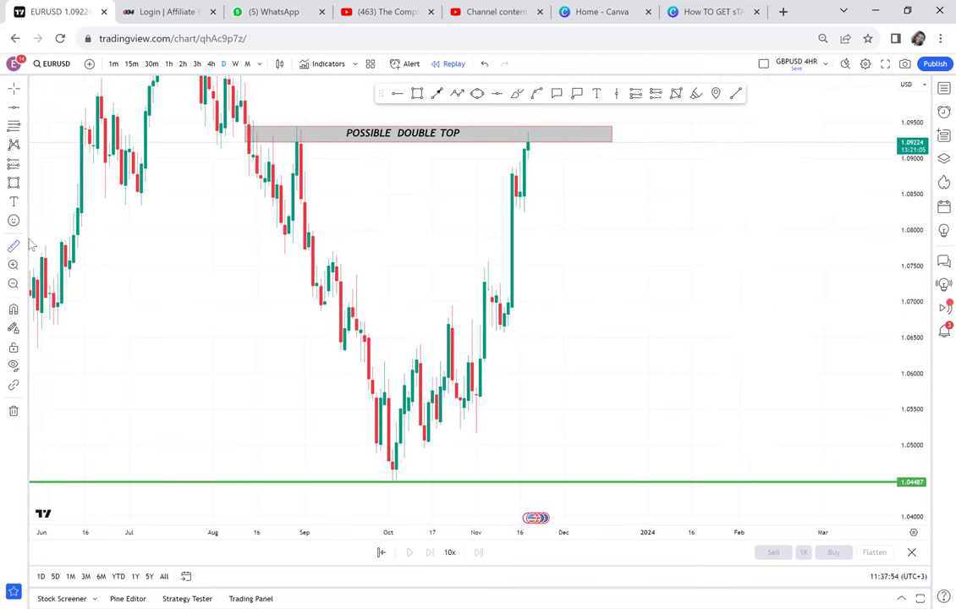
click(270, 125)
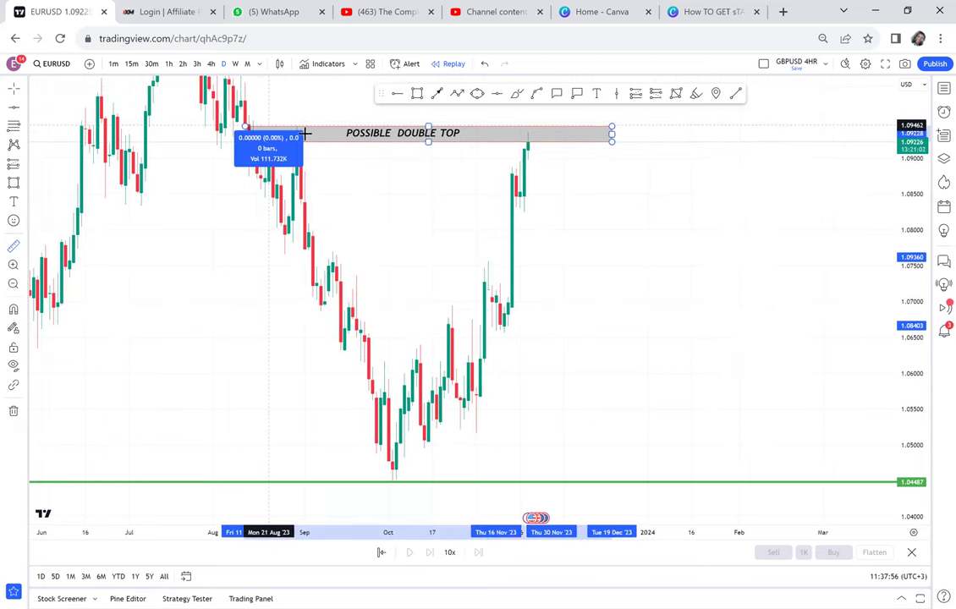
click(687, 481)
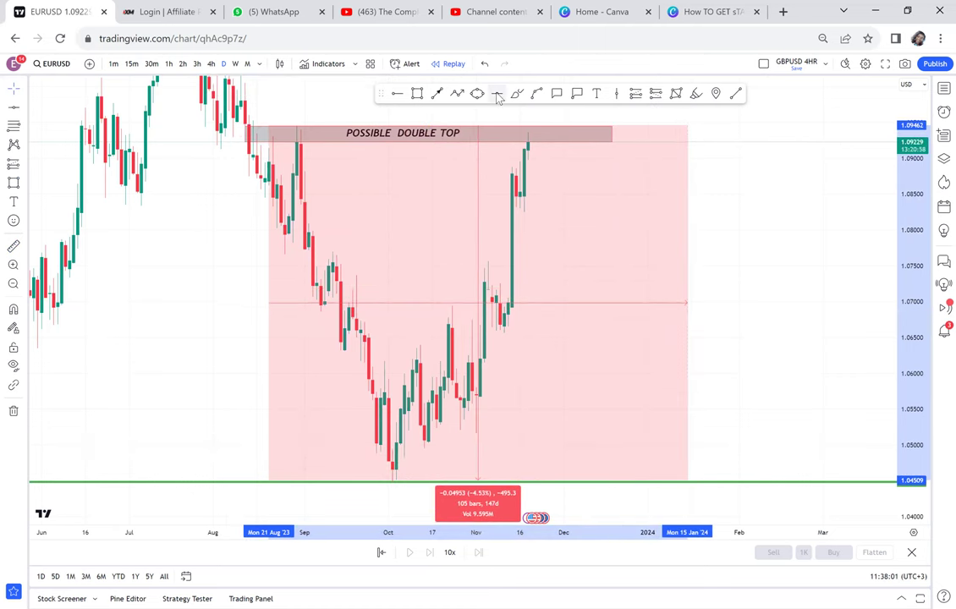
click(465, 302)
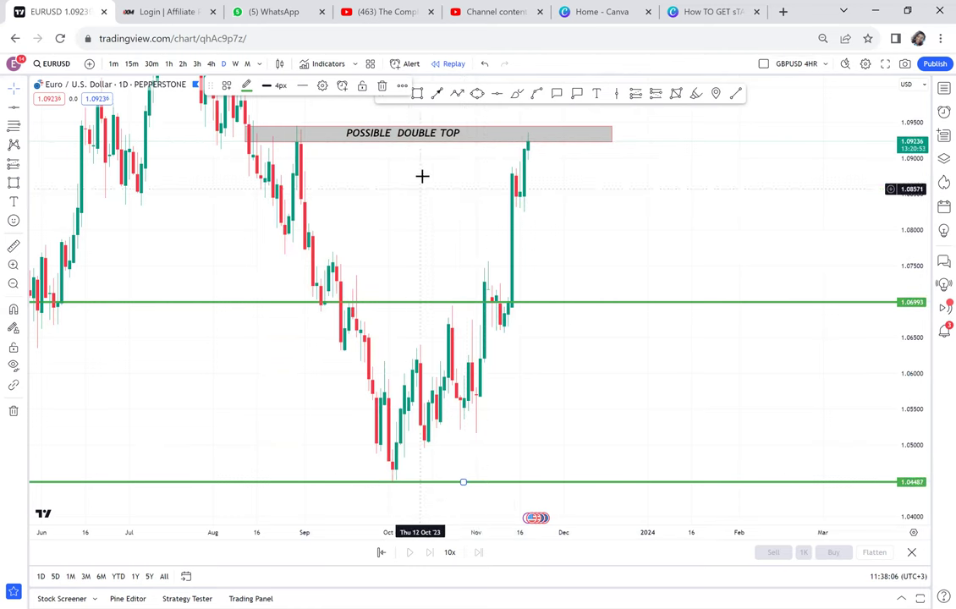
- Recolour the horizontal line at the October low red
click(246, 86)
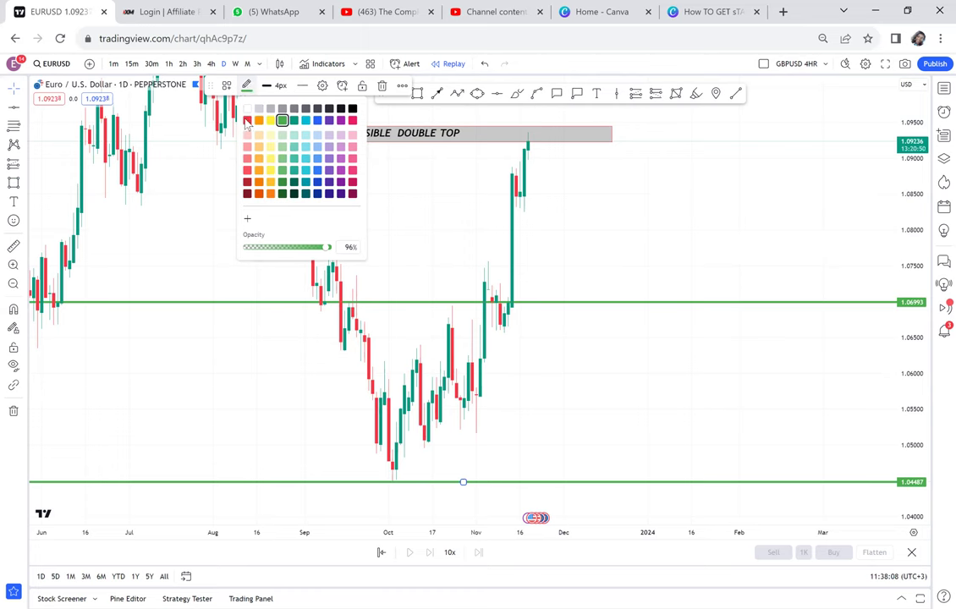
click(246, 120)
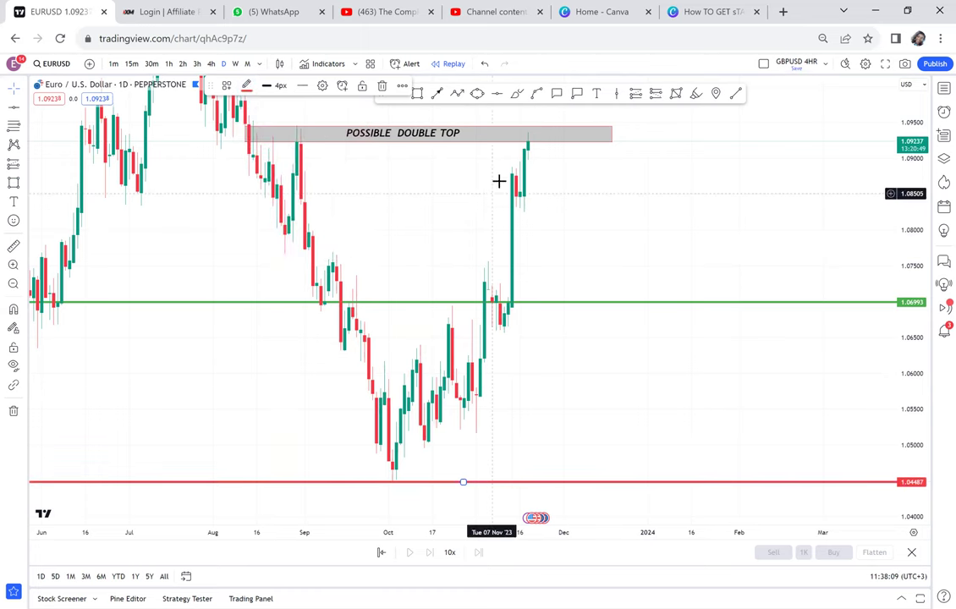
- Draw a yellow ellipse around the early-November consolidation candles on the green midpoint line
click(478, 94)
click(476, 293)
click(516, 302)
click(508, 320)
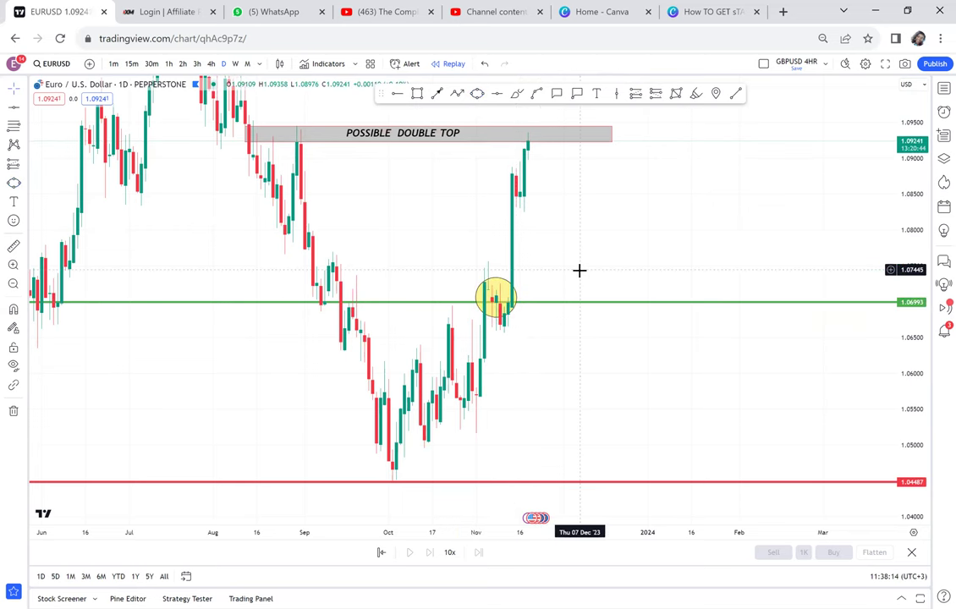
- Add a callout reading "RBS" pointing at the yellow ellipse on the green midpoint line
scroll(578, 270, up, 1)
click(557, 94)
click(508, 288)
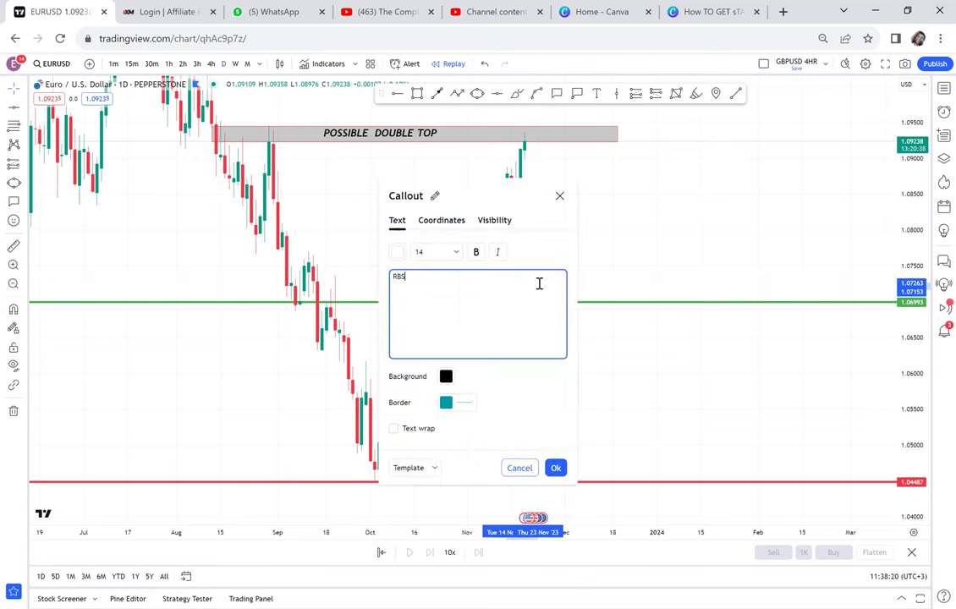
click(604, 231)
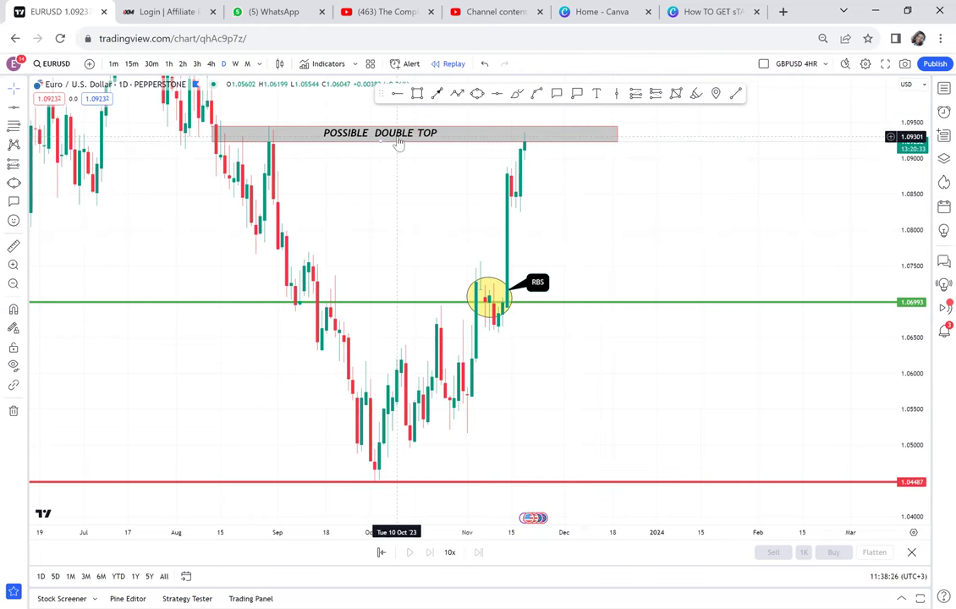
- Place a black horizontal ray starting at 10 Nov '23, just under the double-top zone, at about 1.0902
drag(666, 231, 651, 262)
click(511, 156)
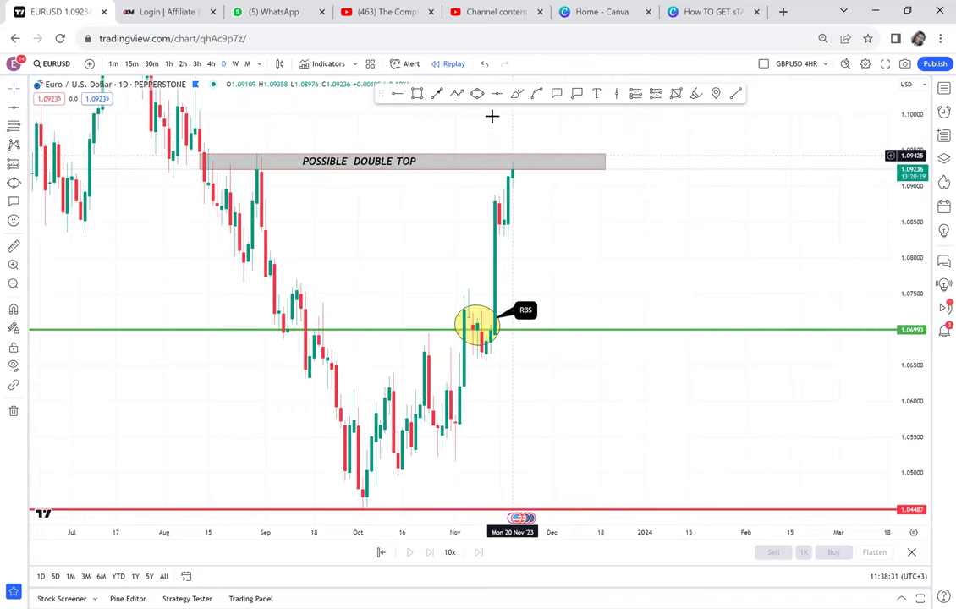
click(487, 185)
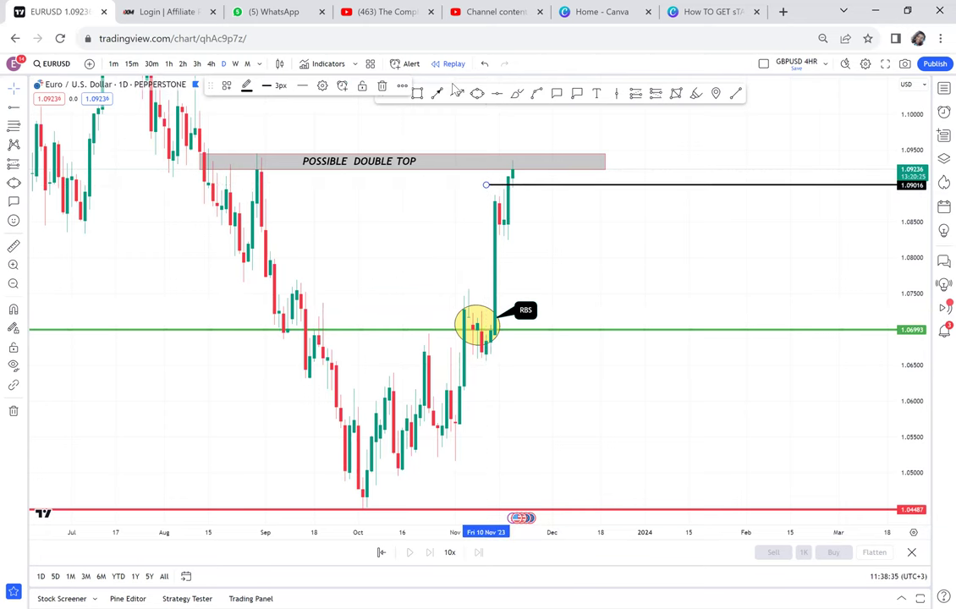
- Draw a small rectangle from 22 to 24 Nov '23 between about 1.0925 and 1.0888, filled solid red at 100% opacity
click(418, 93)
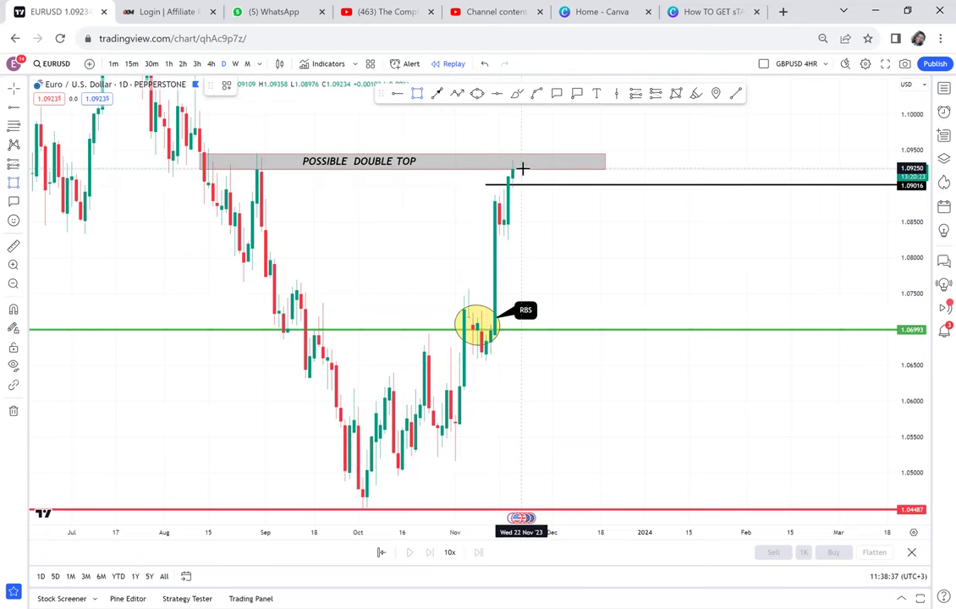
click(527, 194)
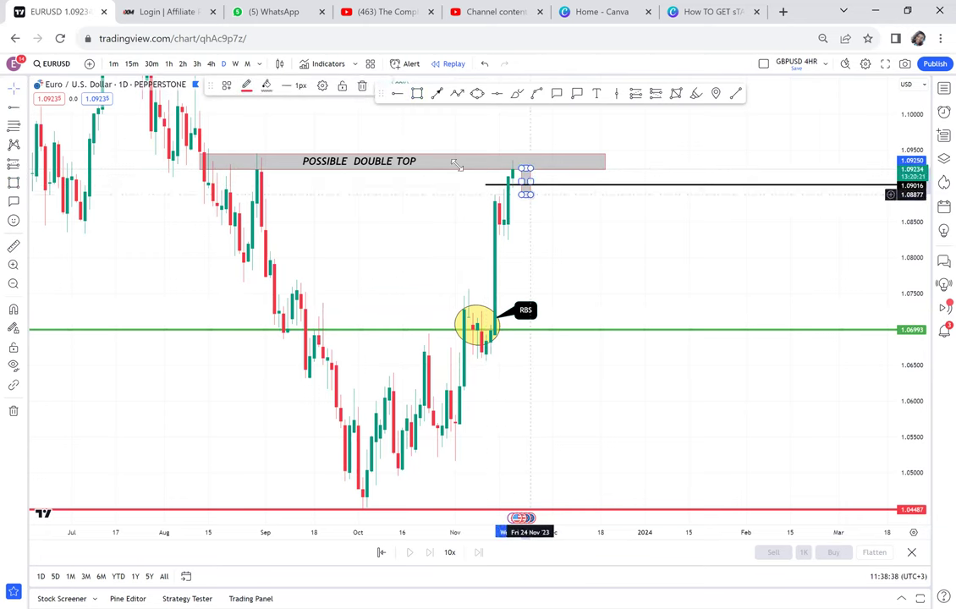
click(267, 86)
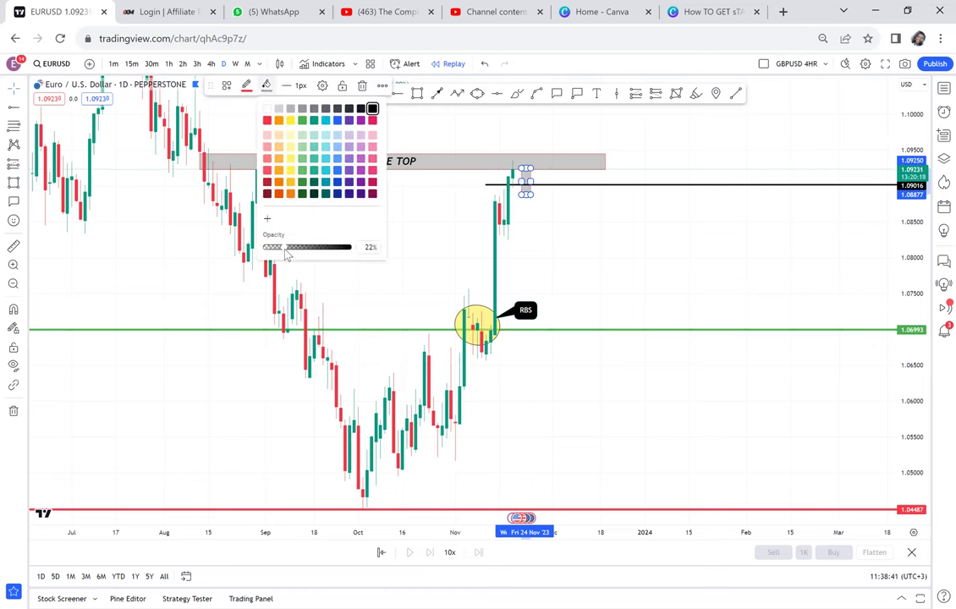
drag(373, 262, 371, 256)
click(268, 121)
click(551, 262)
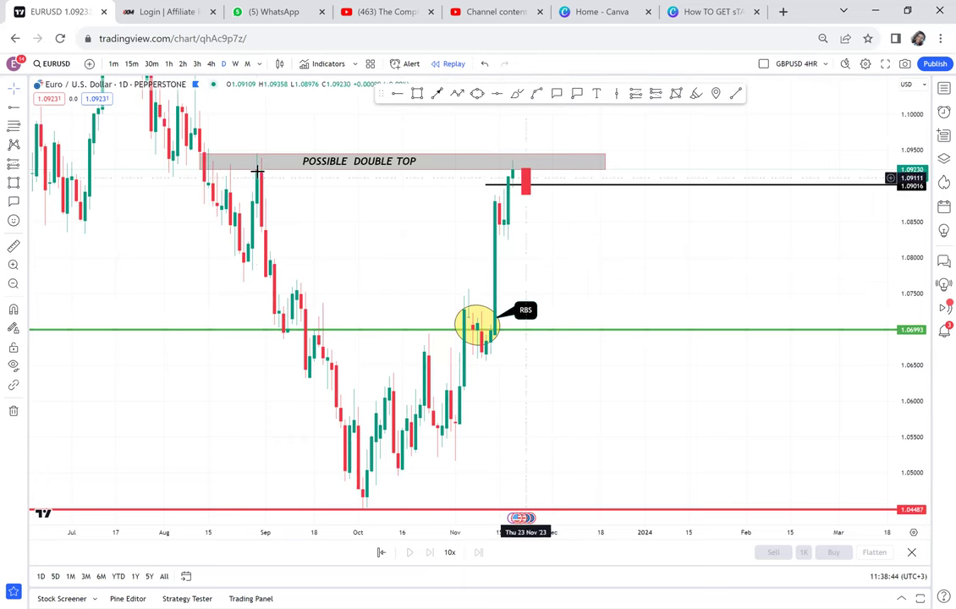
- Measure the price distance from just below the black ray down to the green midpoint line, then clear the measurement
click(11, 245)
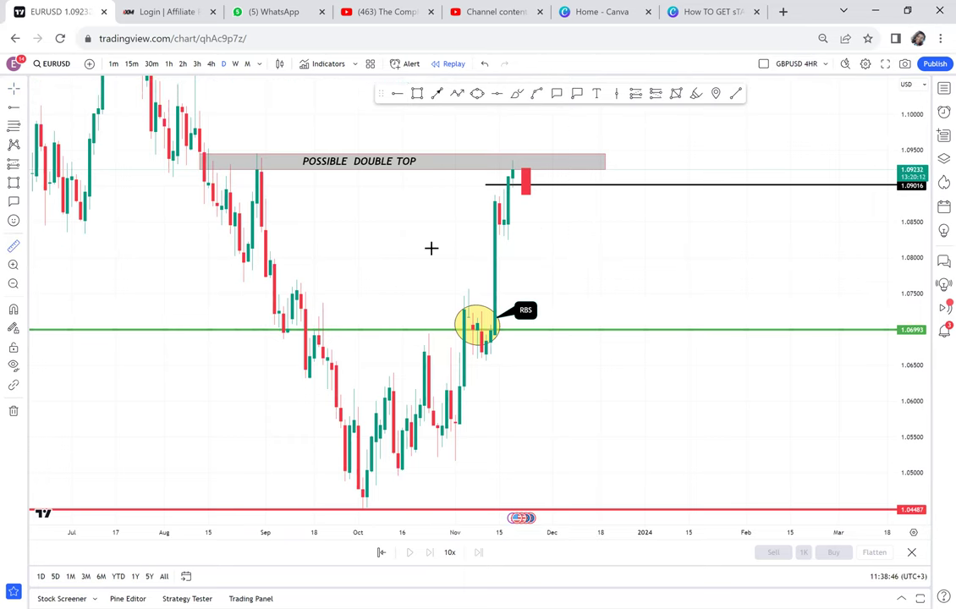
click(555, 197)
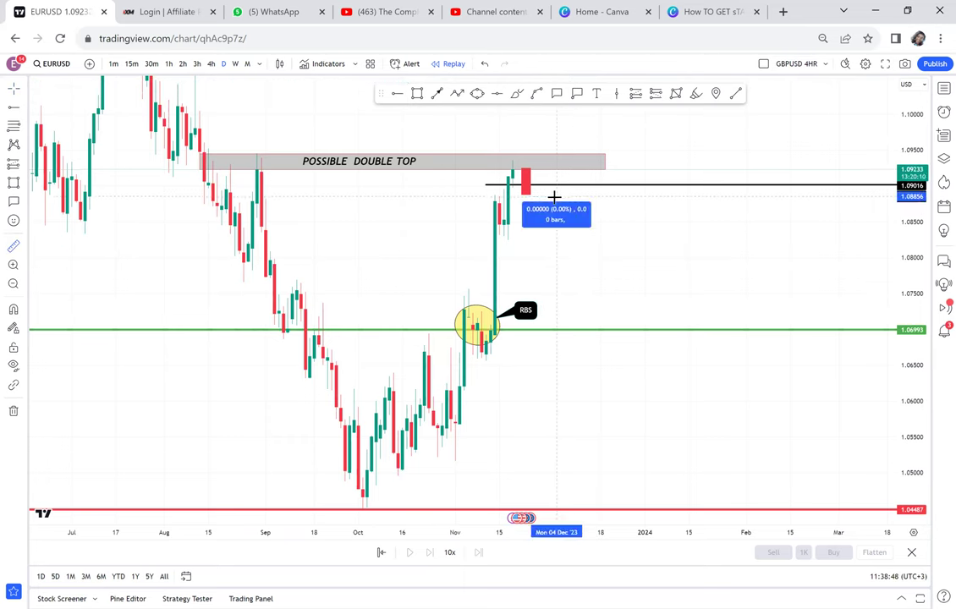
click(576, 330)
click(639, 301)
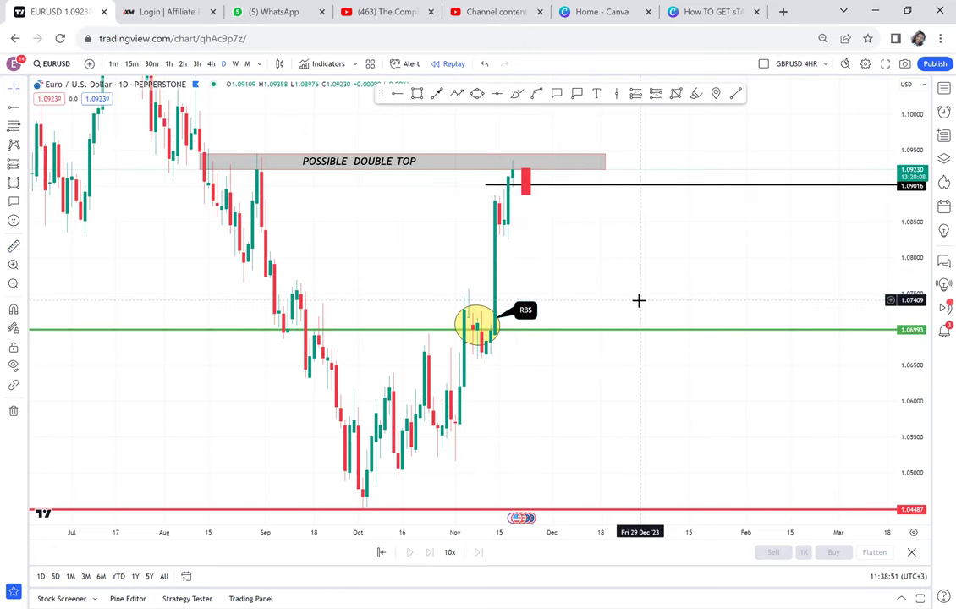
- Delete the small red rectangle crossing the black ray
click(529, 193)
key(Delete)
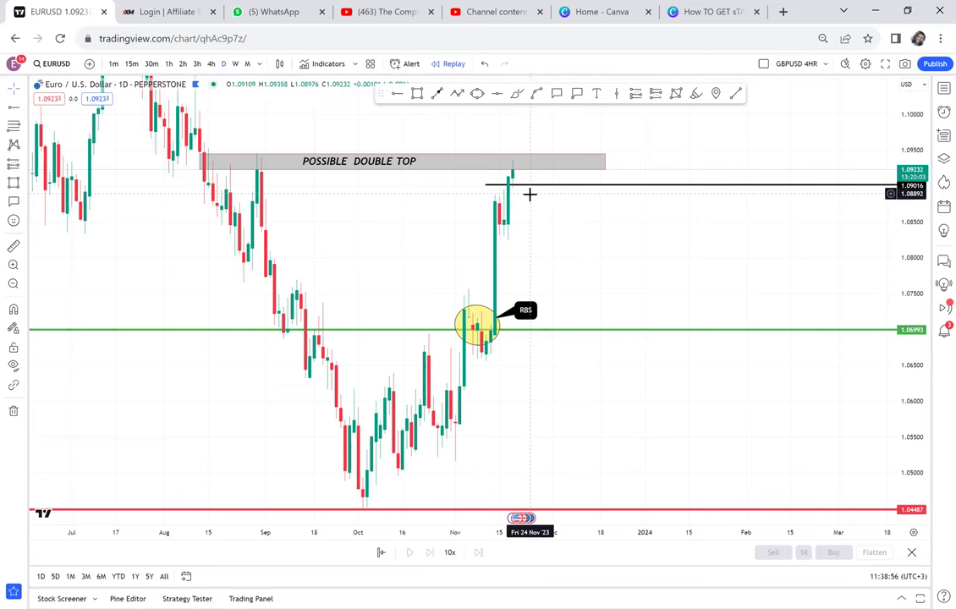
- Circle the late-August peak and the current November peak inside the double-top zone with yellow ellipses
drag(412, 234, 465, 237)
click(478, 96)
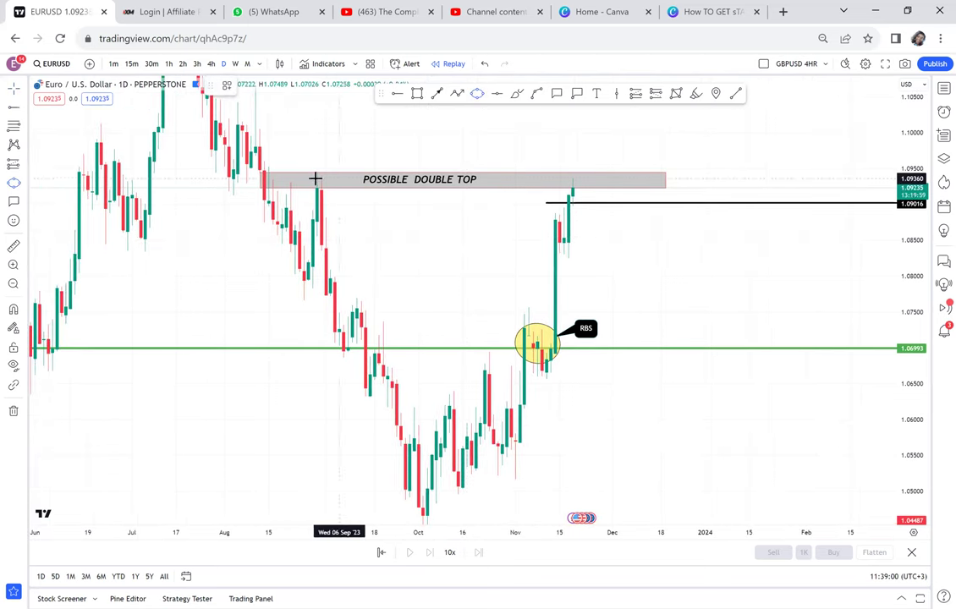
click(290, 184)
click(340, 176)
click(343, 190)
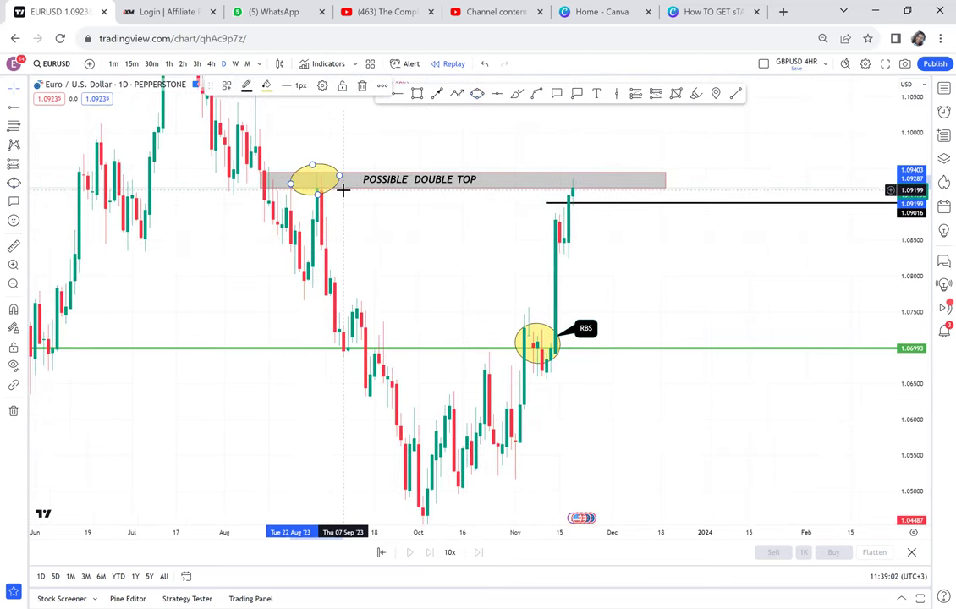
click(477, 93)
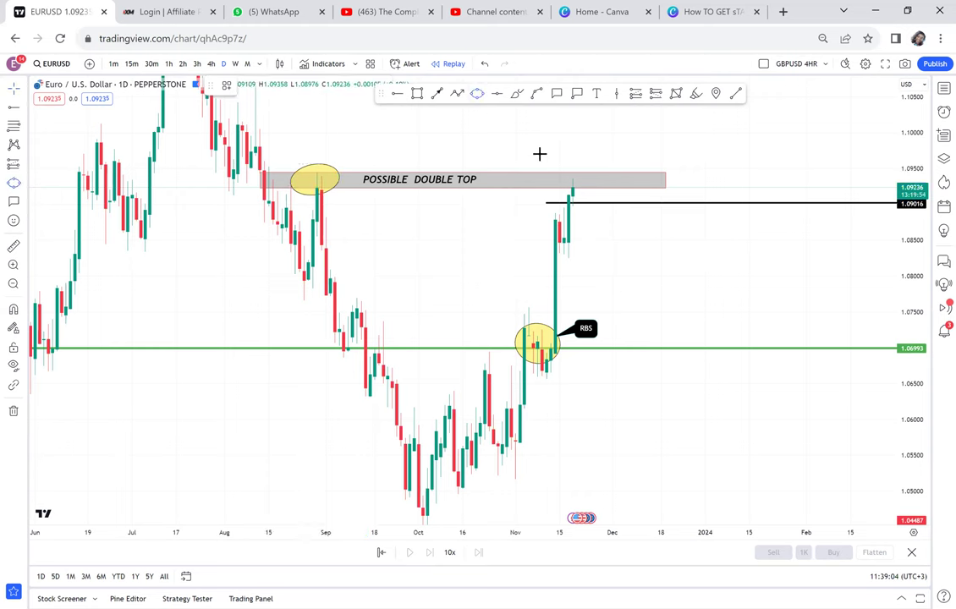
click(581, 180)
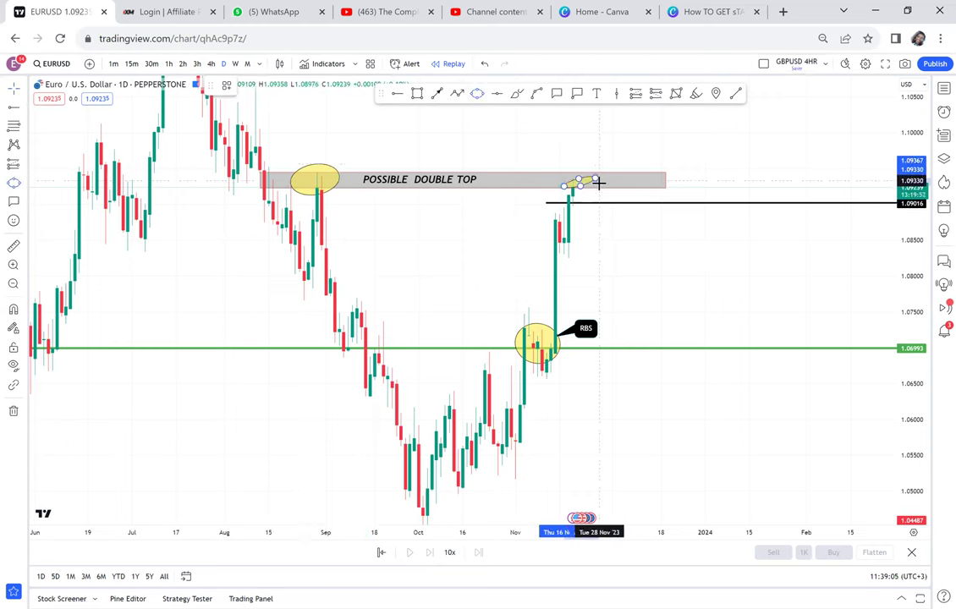
click(603, 188)
click(527, 148)
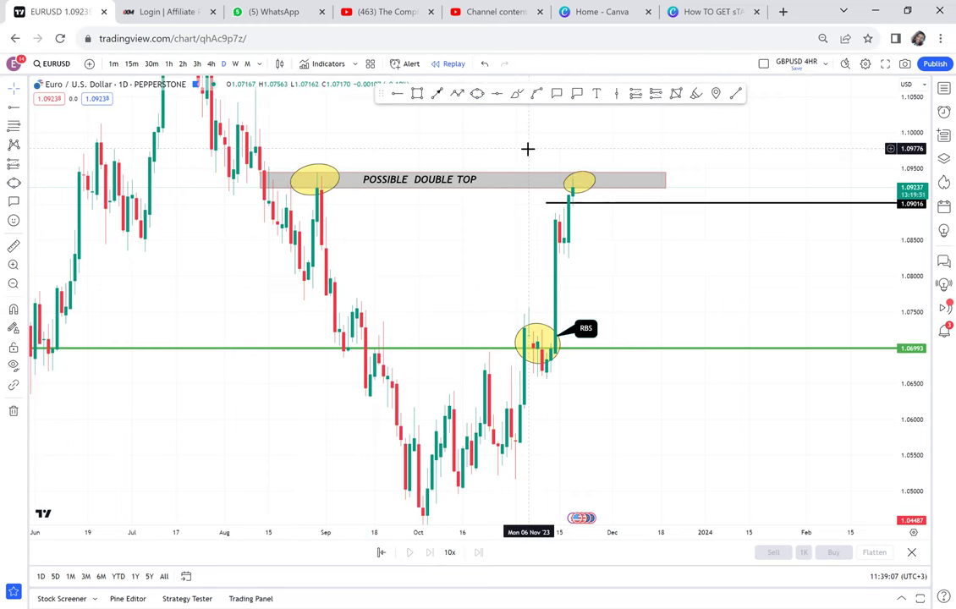
- Switch to the weekly timeframe and examine the double-top zone against the midpoint and October low lines
click(235, 64)
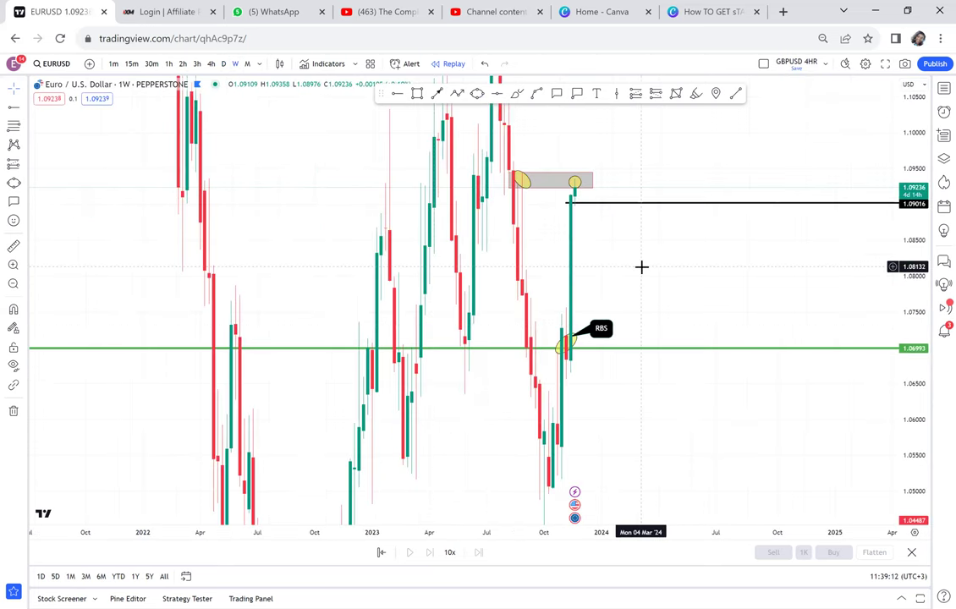
scroll(641, 266, up, 5)
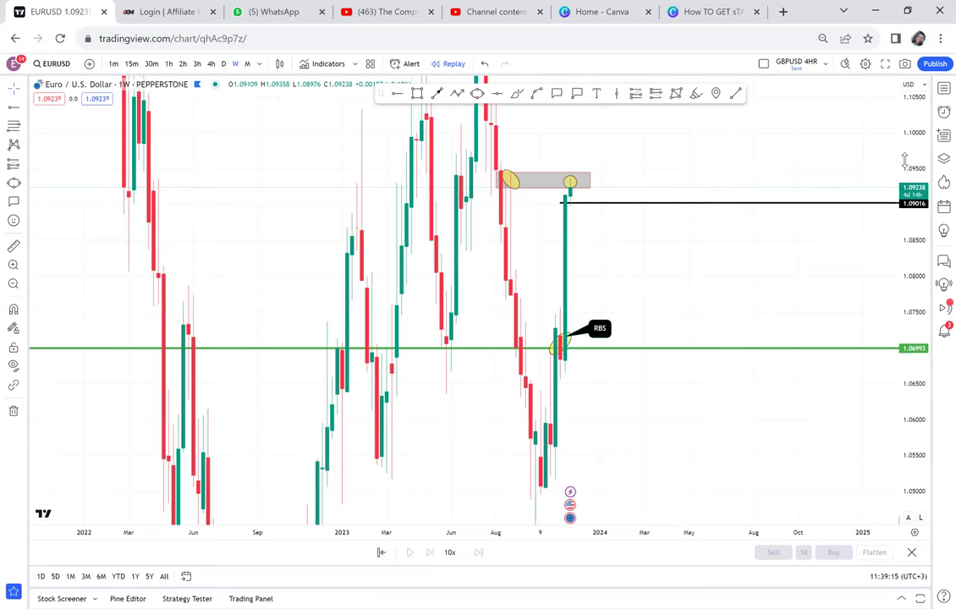
drag(905, 159, 906, 288)
drag(727, 353, 613, 312)
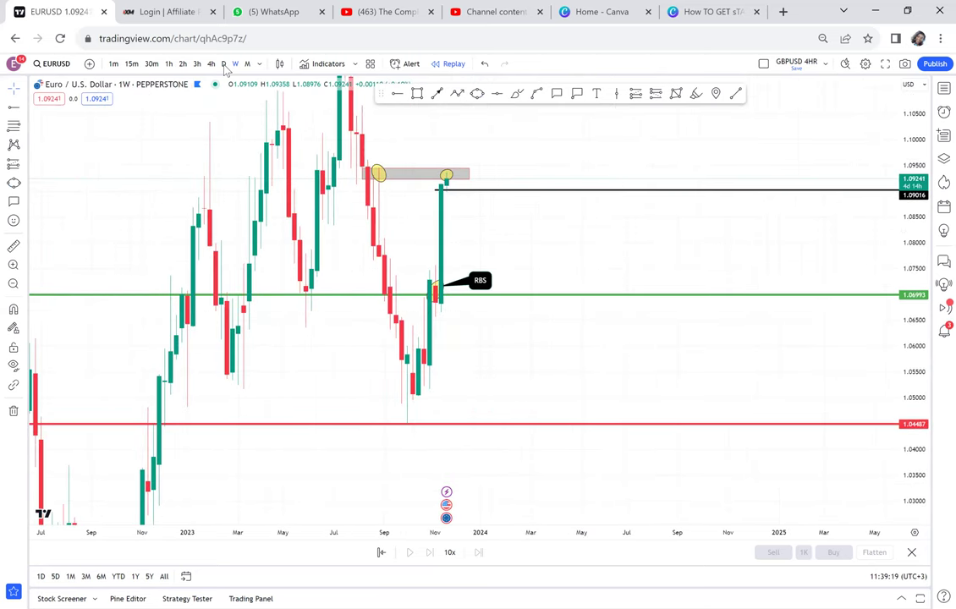
- Return to the daily timeframe and measure the drop from the black ray to the green midpoint line
click(225, 65)
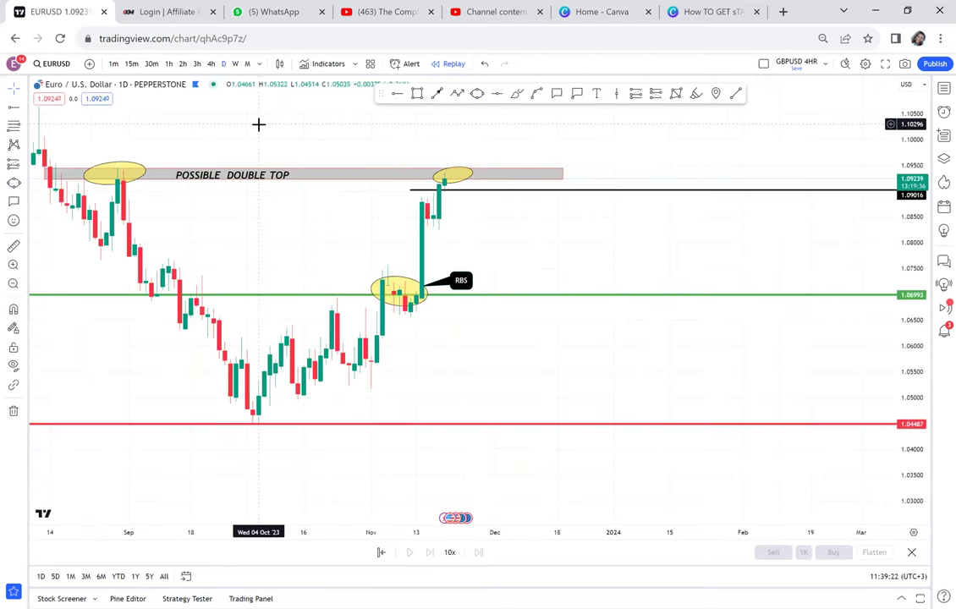
scroll(344, 102, down, 3)
drag(258, 180, 293, 173)
drag(341, 147, 397, 149)
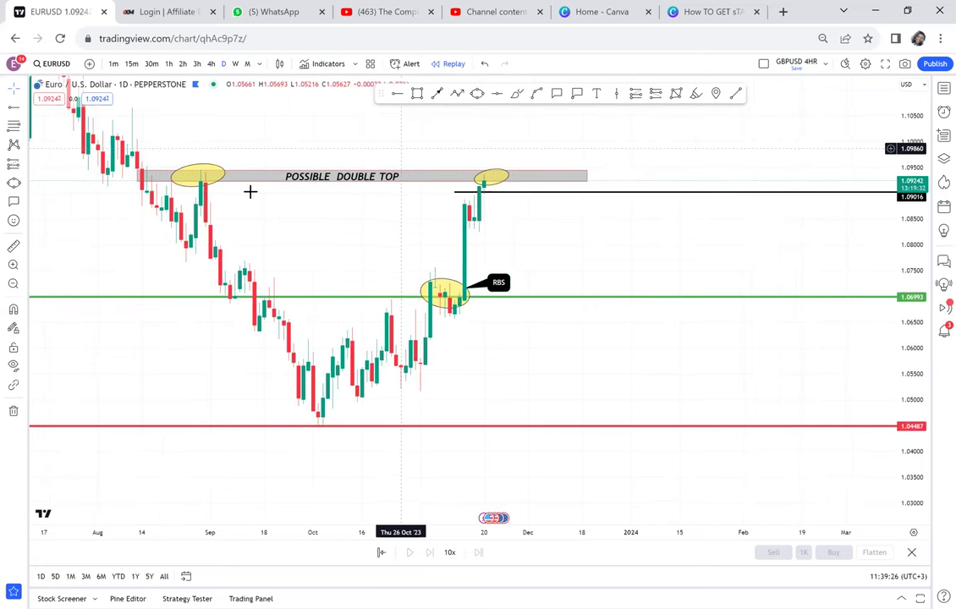
click(13, 248)
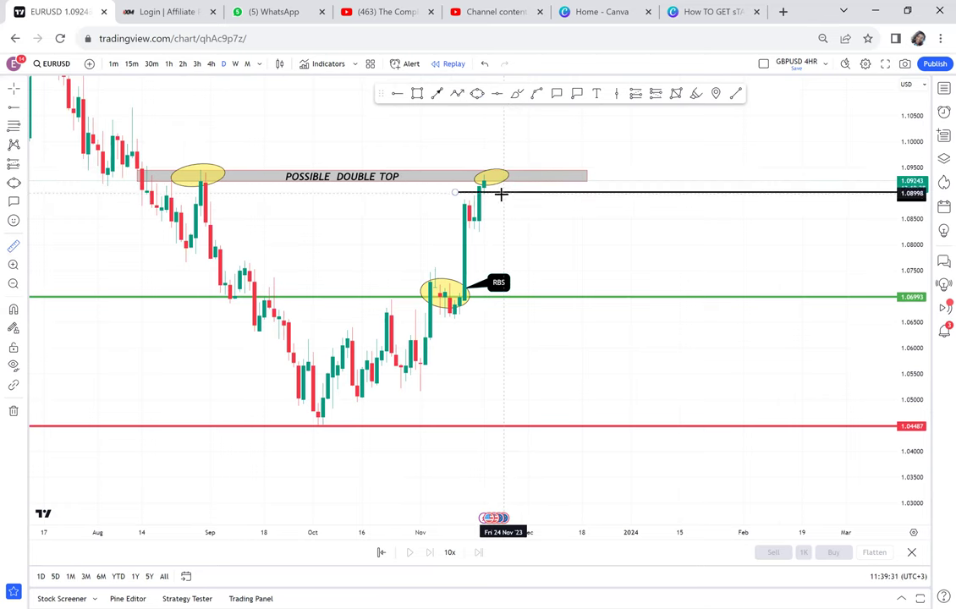
click(503, 194)
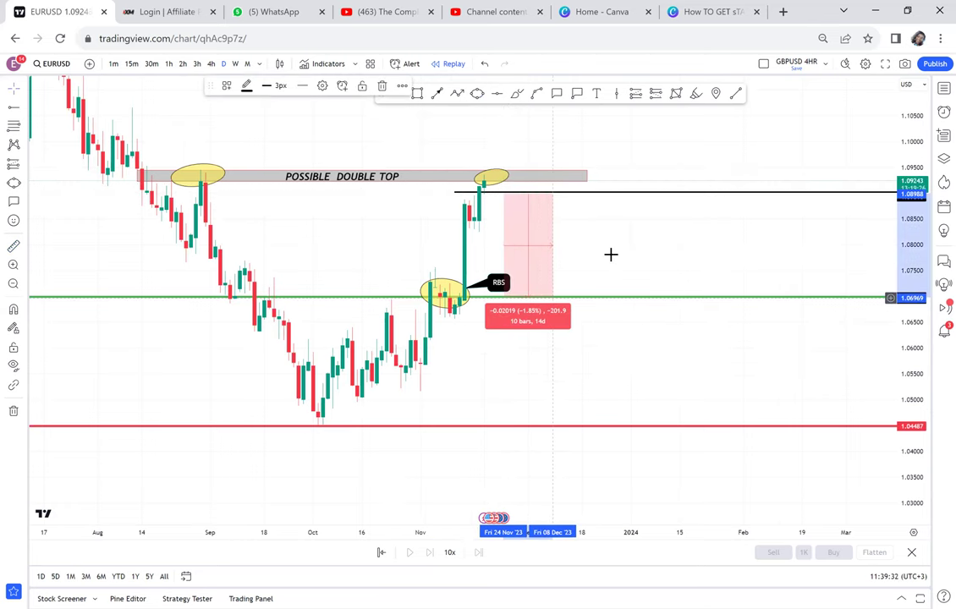
click(634, 278)
- Draw a rectangle zone from 18 Jul to 21 Dec '23, between about 1.1064 and 1.1015, filled black at 23% opacity
scroll(654, 312, down, 3)
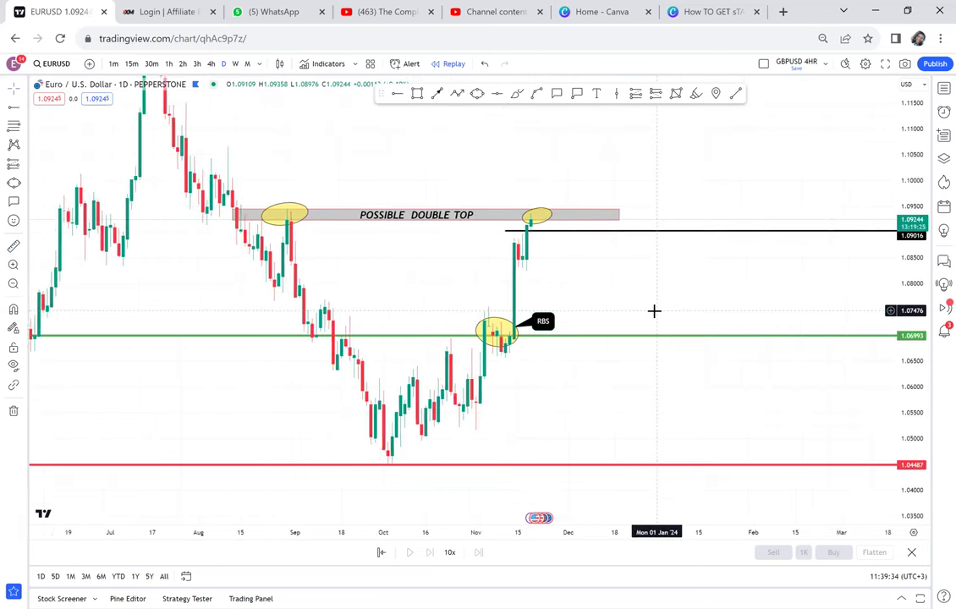
scroll(654, 311, down, 1)
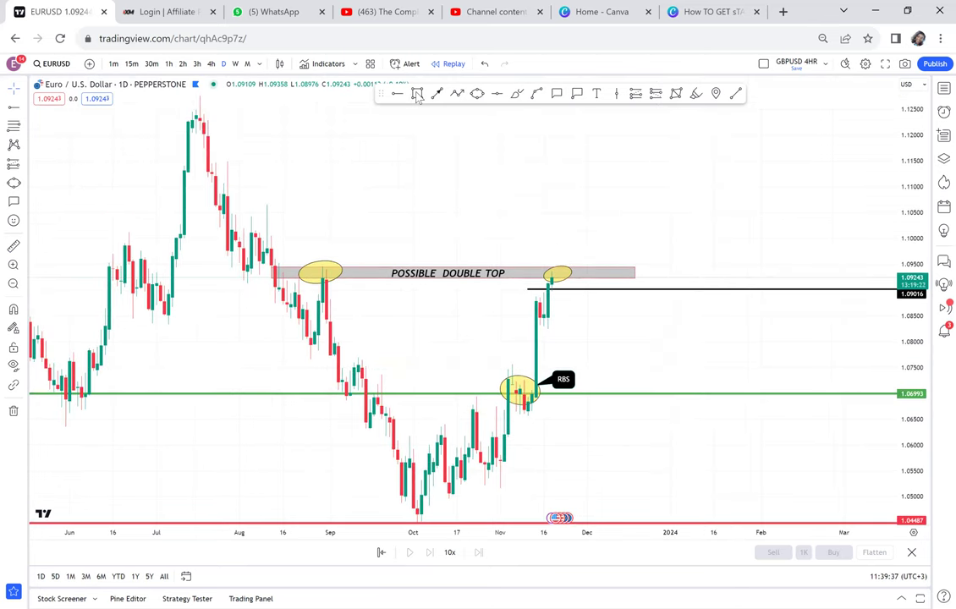
mouse_move(202, 206)
mouse_down()
mouse_move(525, 203)
mouse_move(610, 235)
mouse_move(644, 232)
mouse_up()
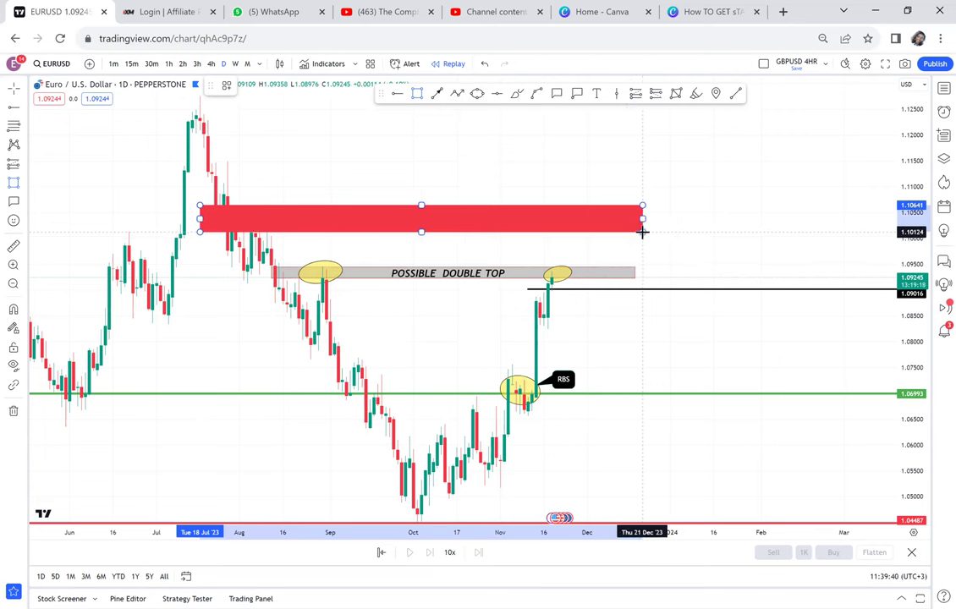
click(266, 85)
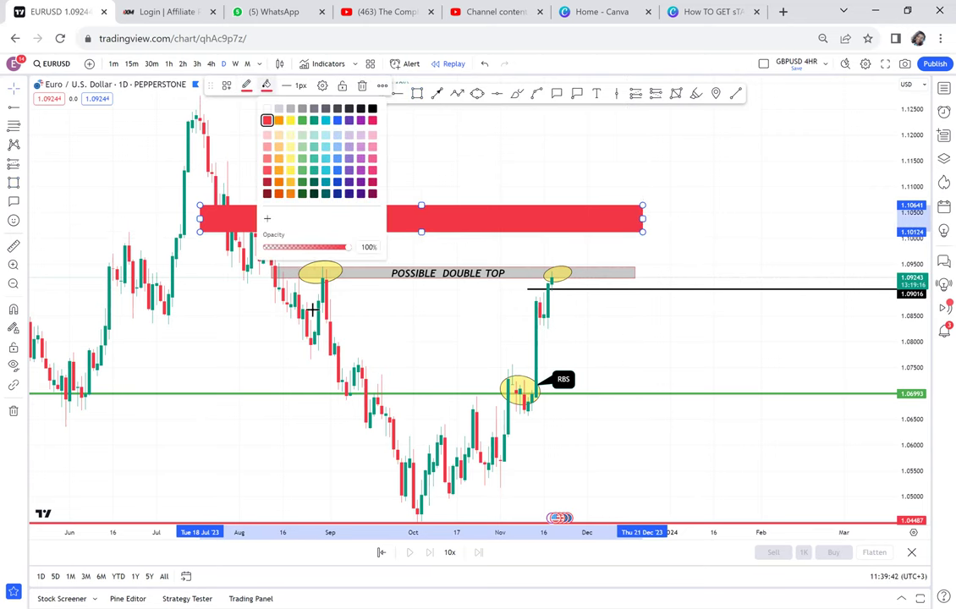
click(287, 248)
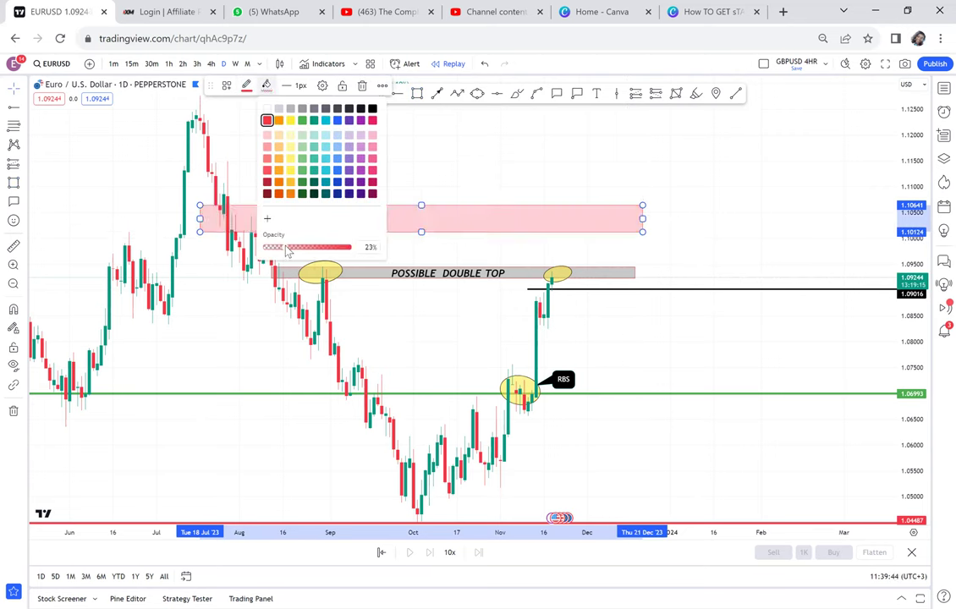
click(372, 110)
drag(423, 231, 442, 230)
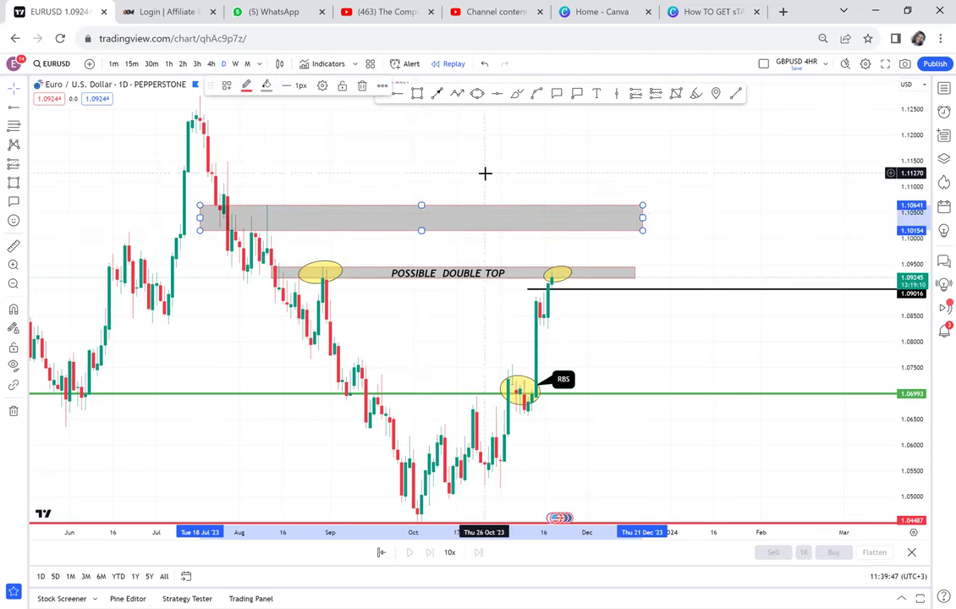
- Draw a higher rectangle zone from 12 Jul '23 to 4 Jan '24, between about 1.1148 and 1.1086
drag(487, 179, 508, 223)
click(416, 94)
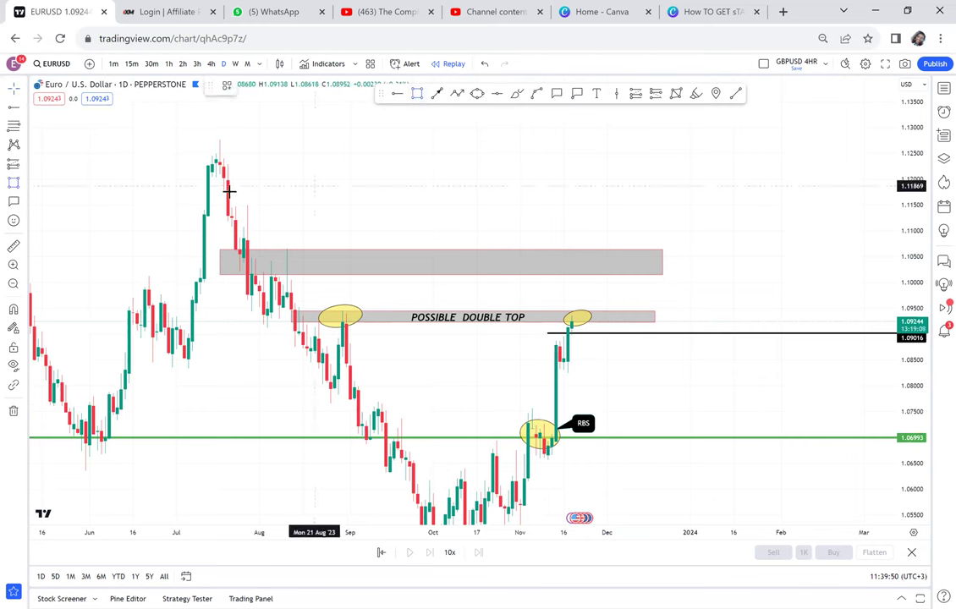
click(204, 205)
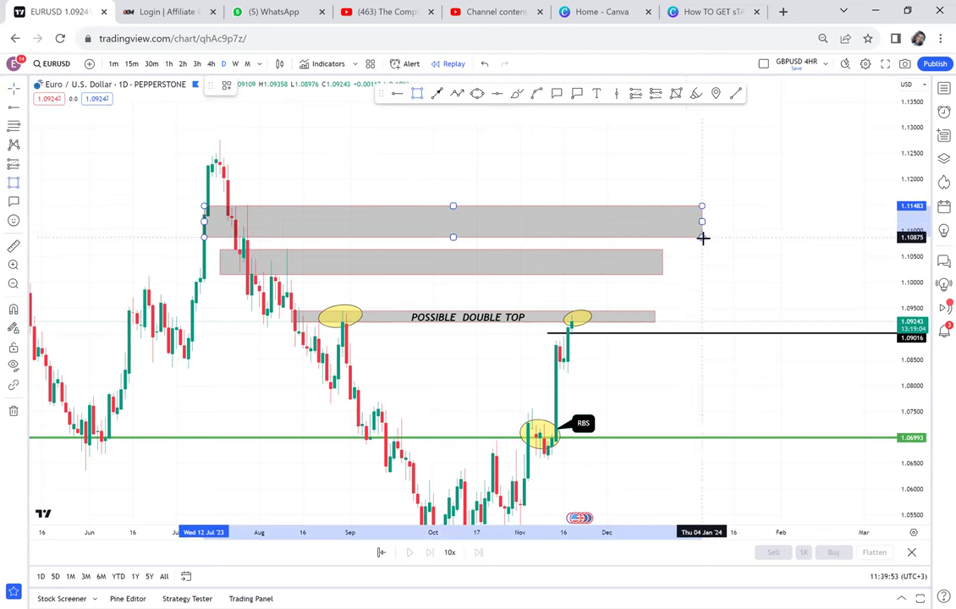
click(705, 241)
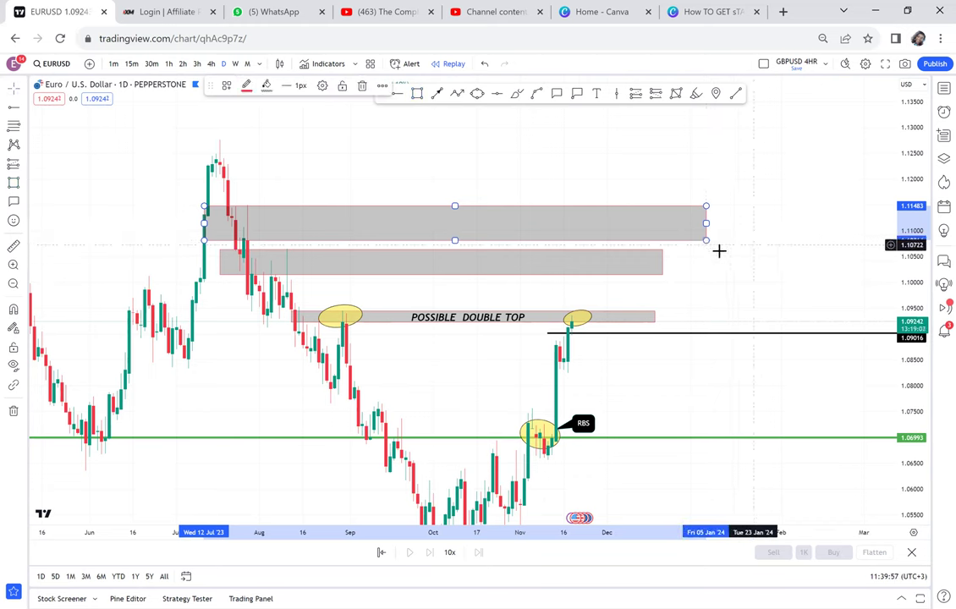
drag(706, 241, 702, 237)
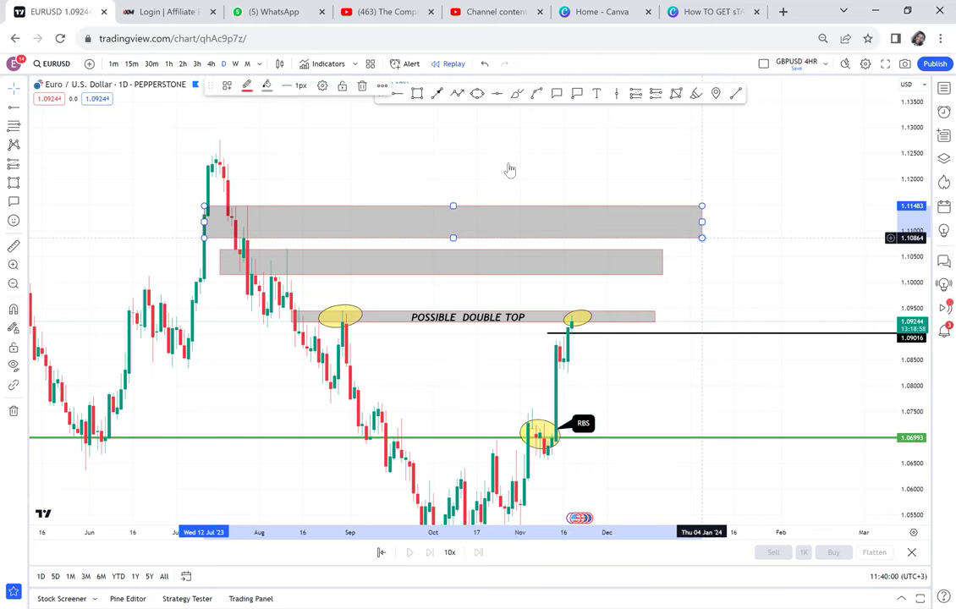
- Circle the August highs in the middle zone and the late-July highs in the highest zone with yellow ellipses
click(477, 93)
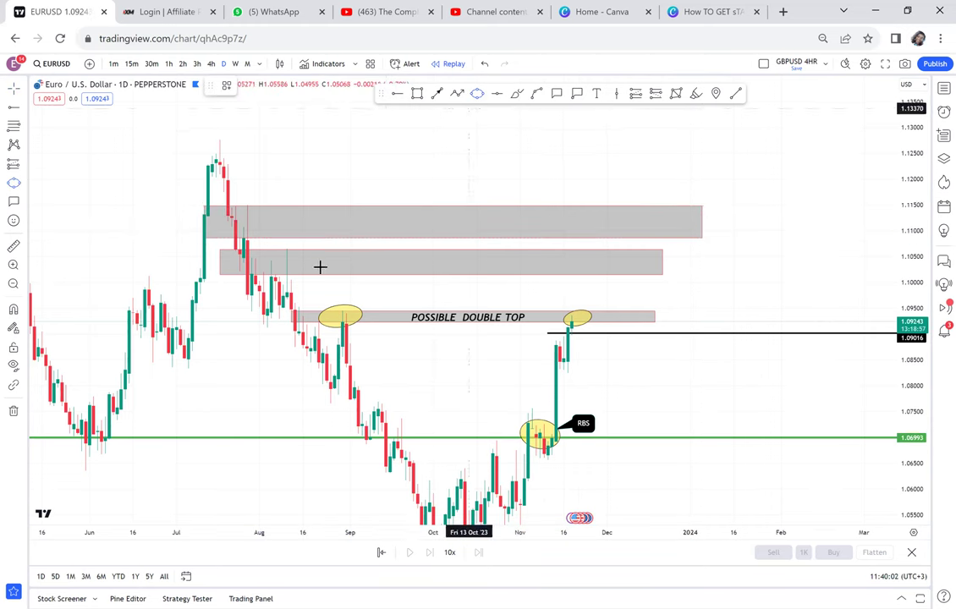
click(259, 273)
click(300, 261)
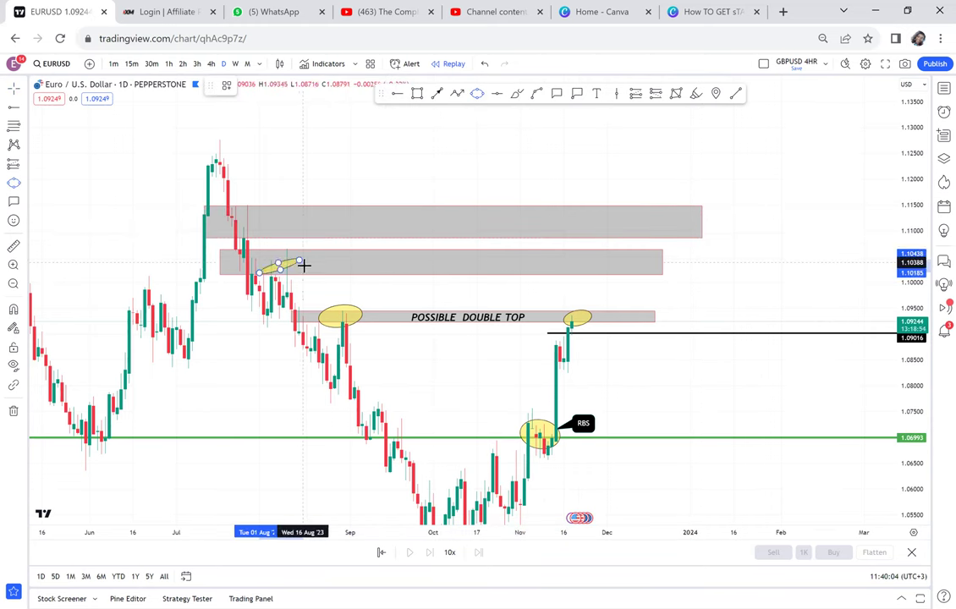
click(305, 267)
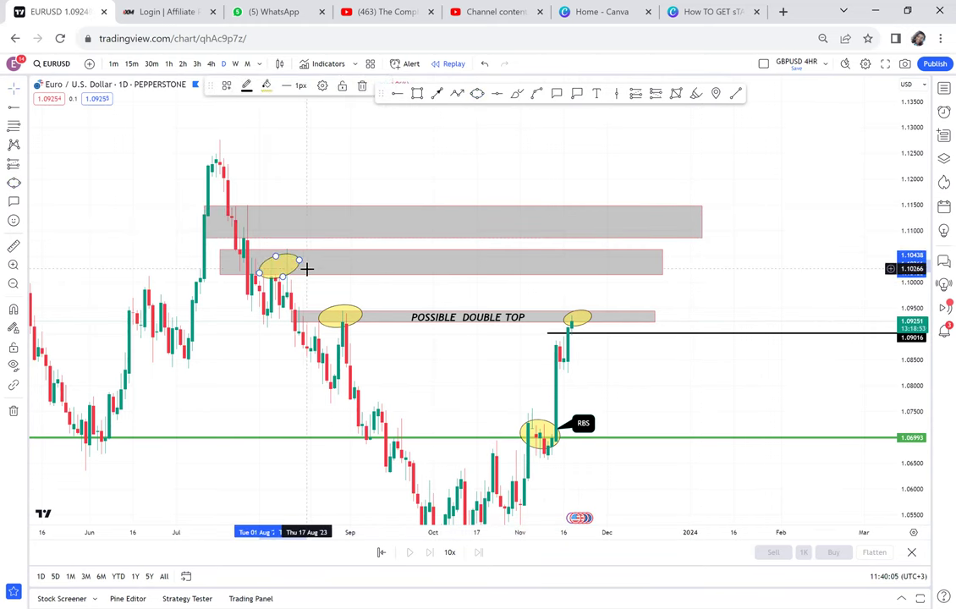
click(477, 93)
click(228, 226)
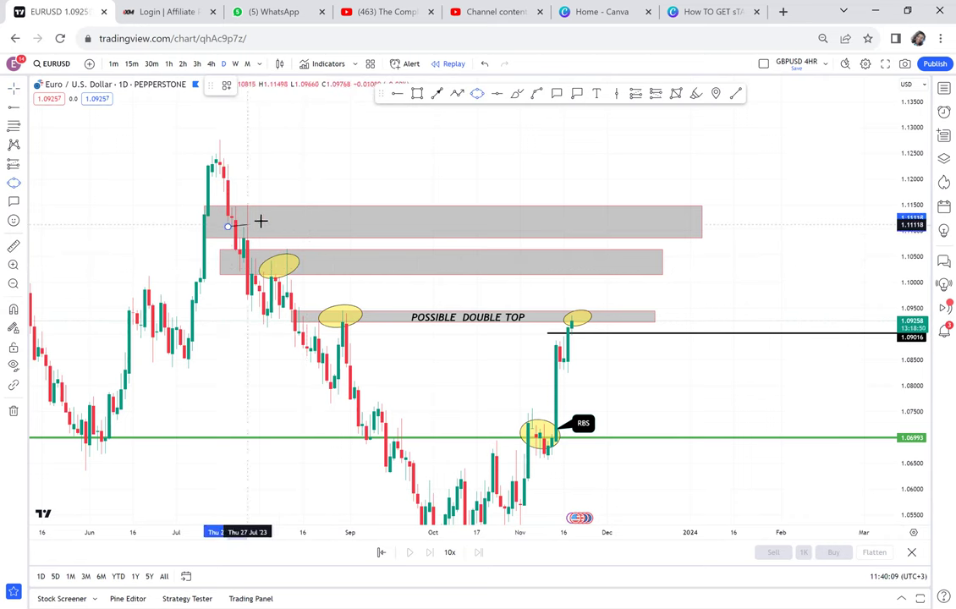
click(263, 225)
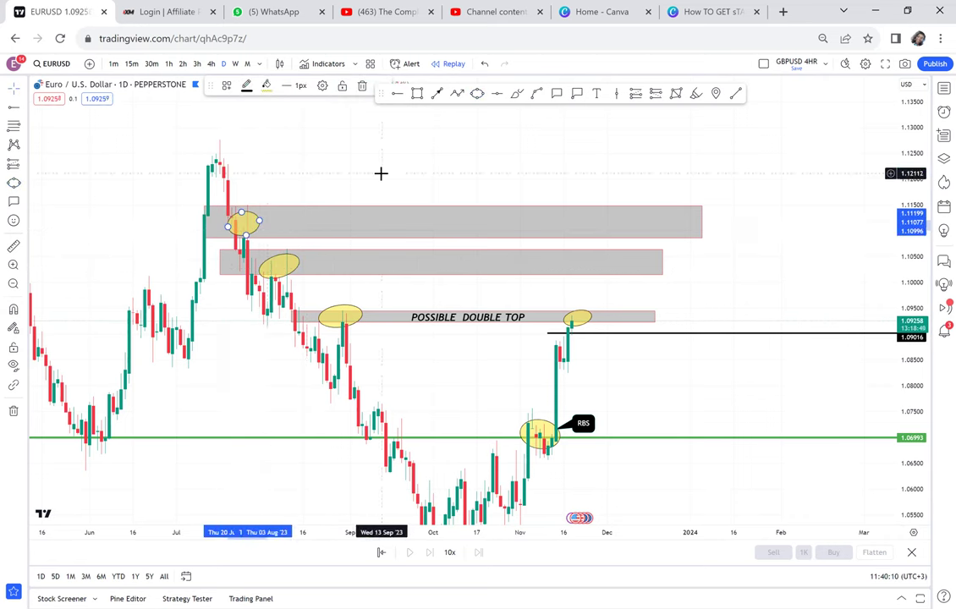
scroll(381, 174, down, 2)
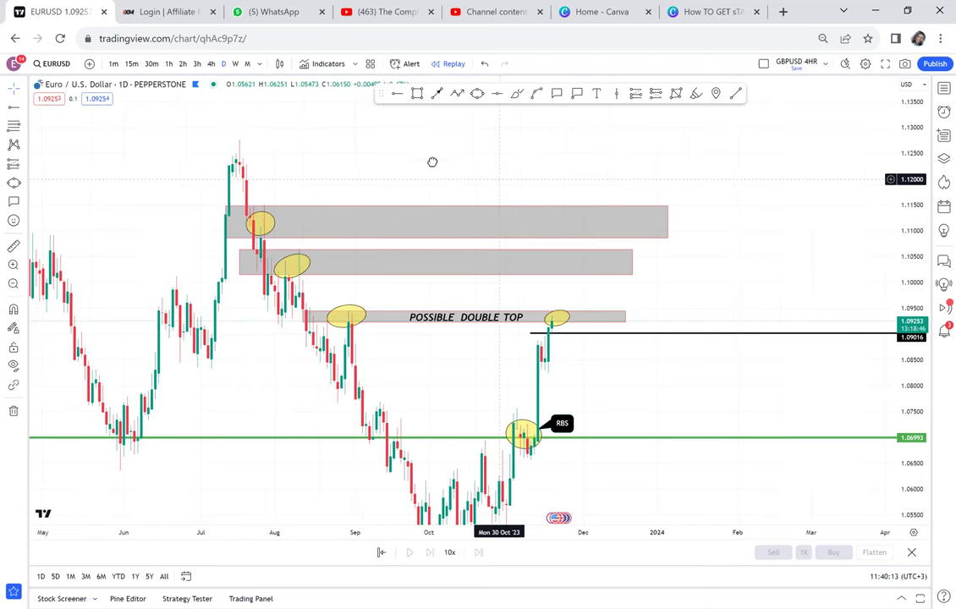
scroll(429, 158, down, 3)
drag(427, 154, 427, 158)
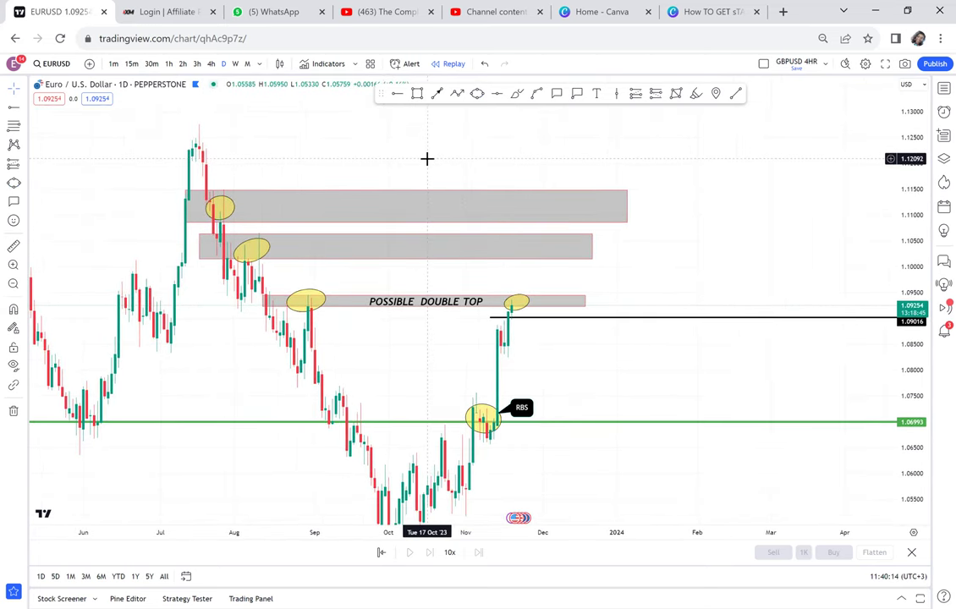
click(515, 301)
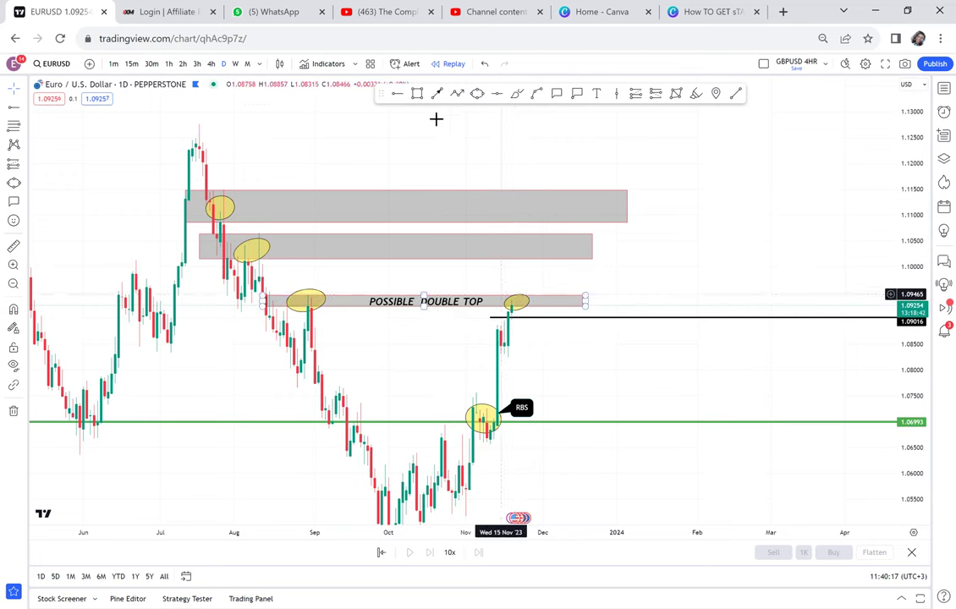
click(417, 93)
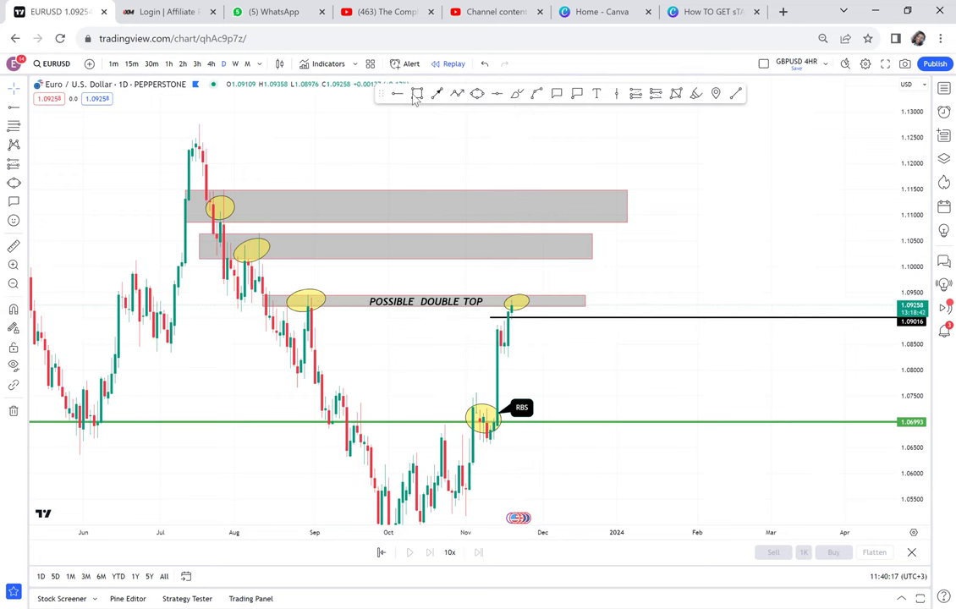
click(523, 310)
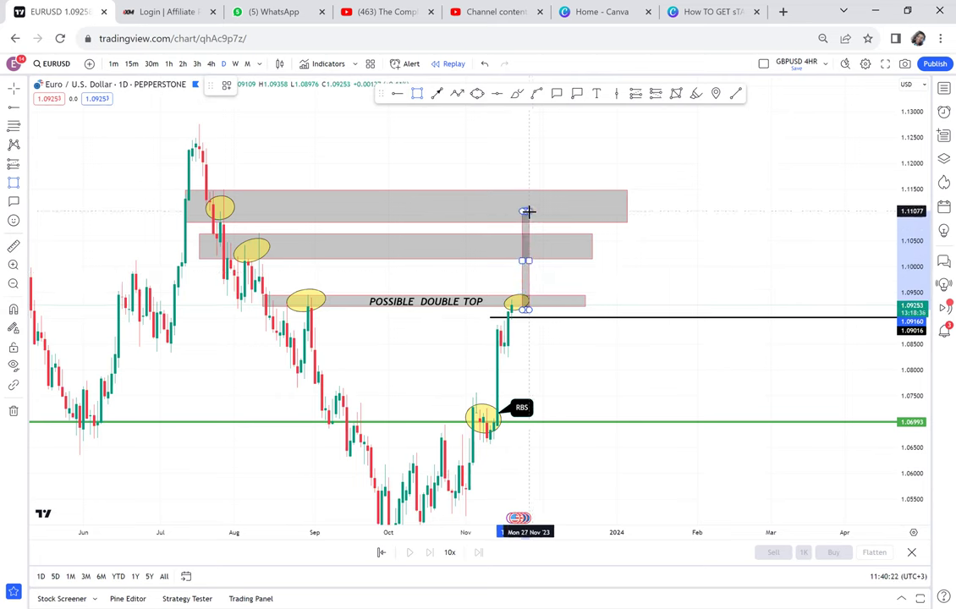
key(Escape)
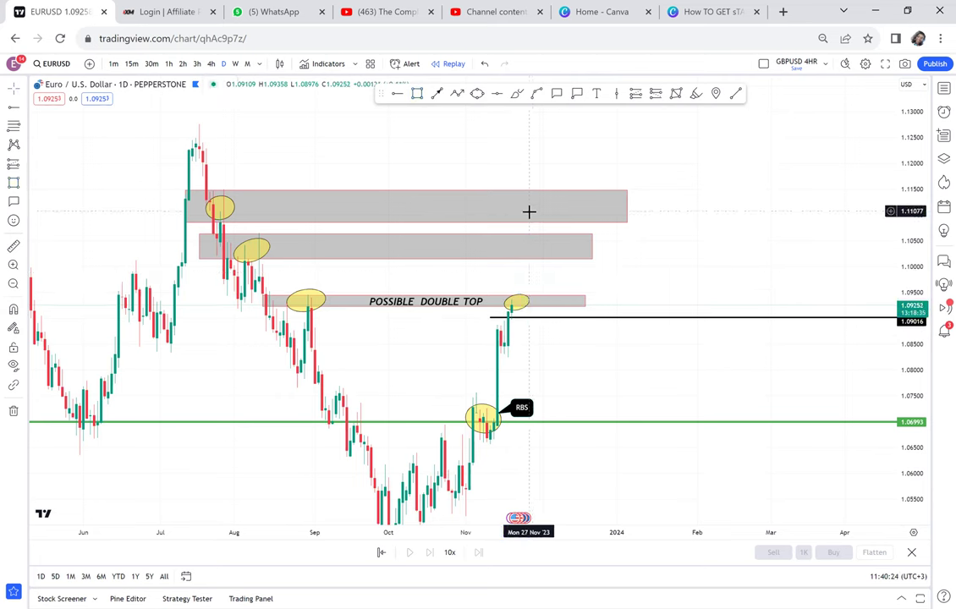
- Check the highest zone on the weekly timeframe with a temporary horizontal ray at 1.11473 from December 2021, and return to the daily timeframe
click(236, 65)
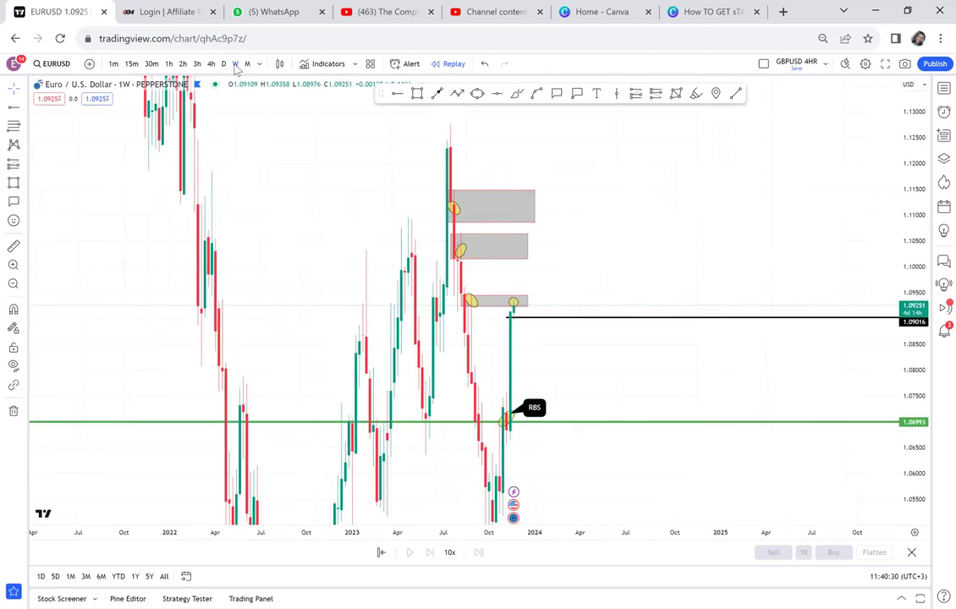
scroll(280, 217, up, 5)
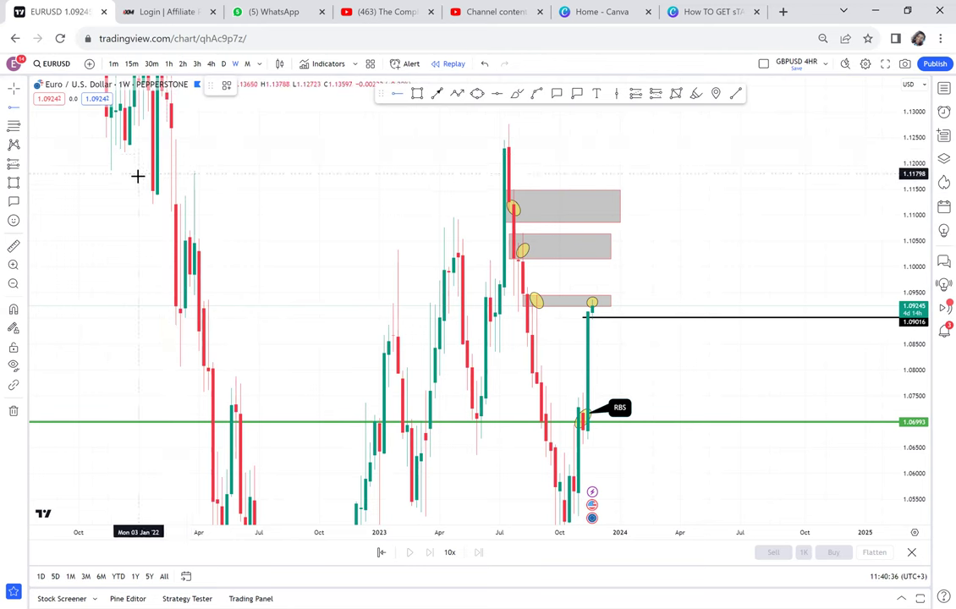
key(alt+h)
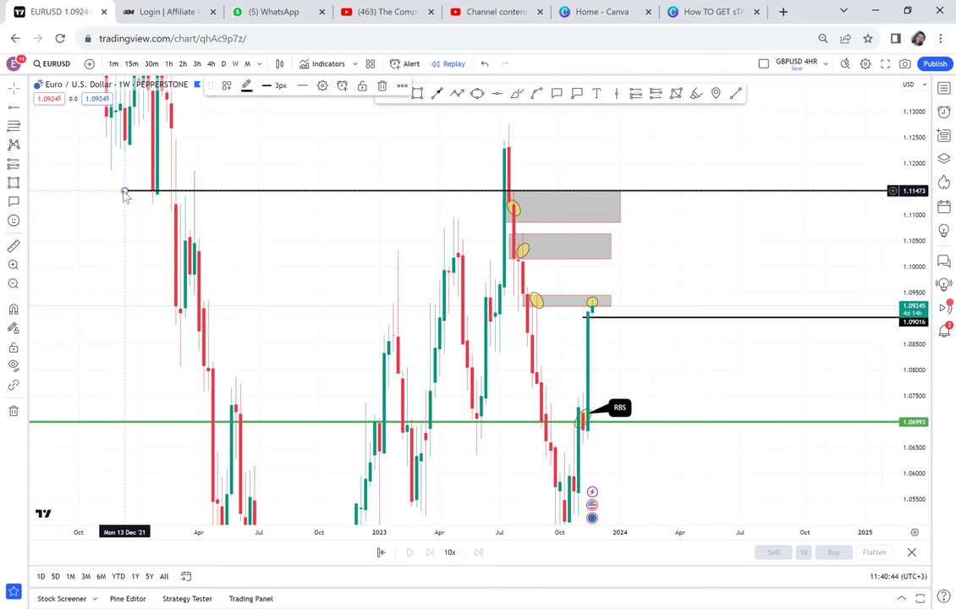
key(Delete)
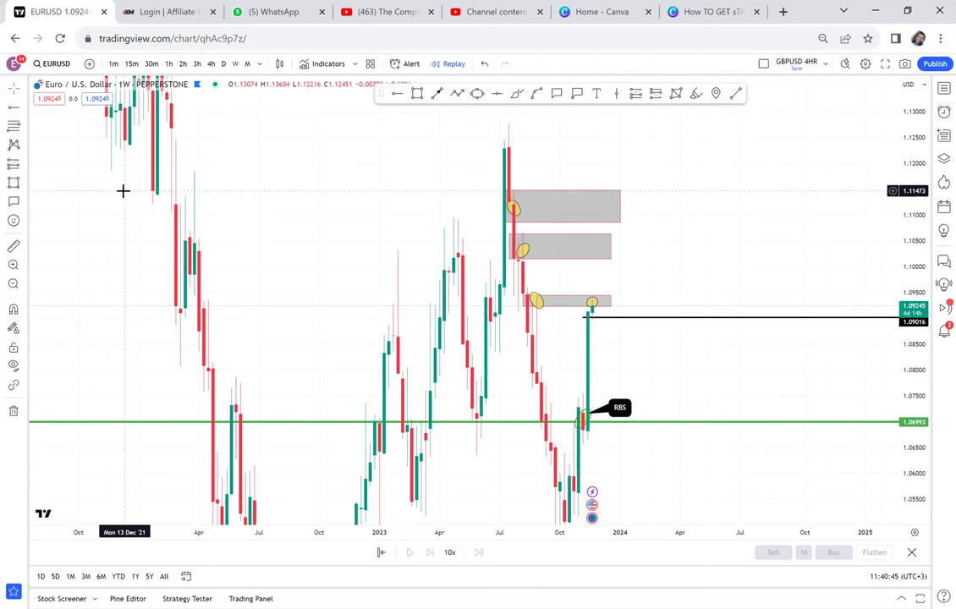
click(224, 69)
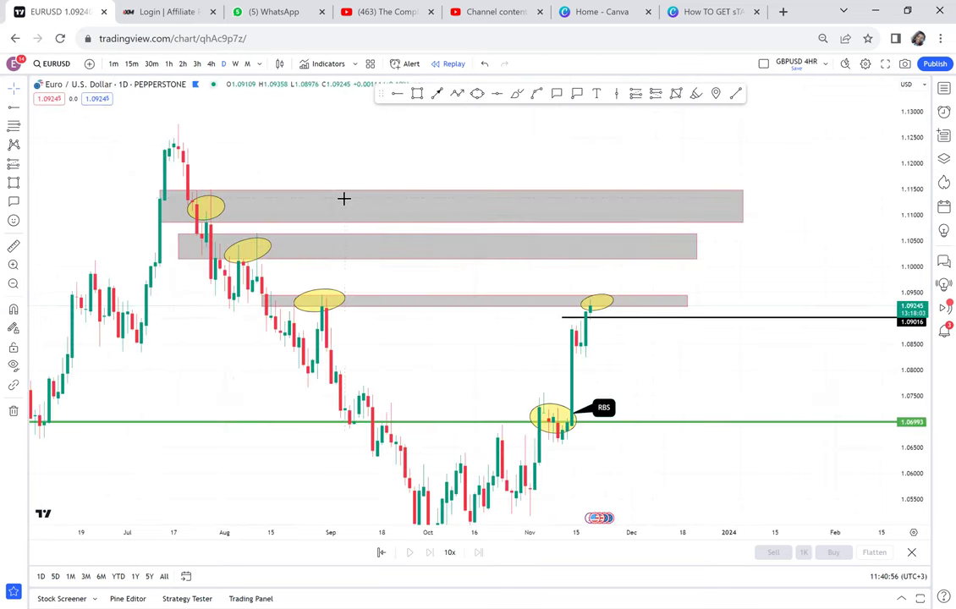
- Add the text note "DAILY CANDLE CLOSE CHECK EURUSD" below the black ray, at about 13 Dec '23 and 1.0840
scroll(606, 301, down, 1)
drag(695, 359, 644, 247)
scroll(643, 247, down, 2)
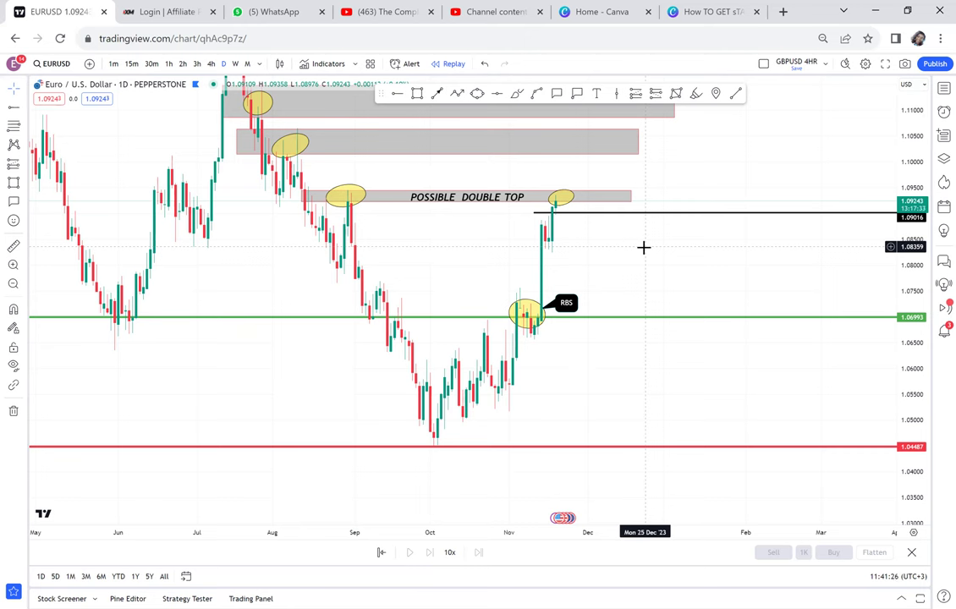
mouse_move(706, 247)
mouse_down()
mouse_move(589, 277)
mouse_move(551, 275)
mouse_up()
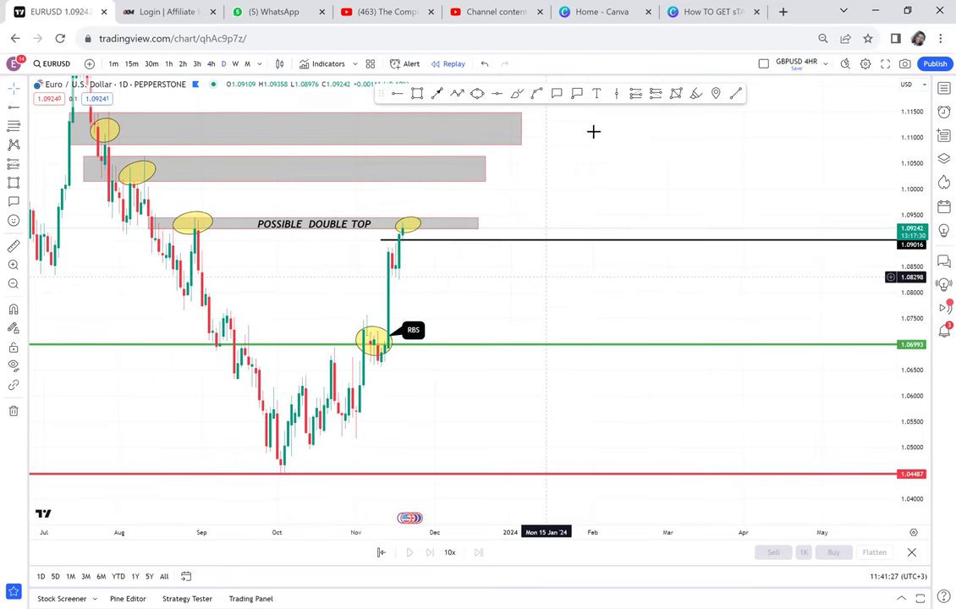
click(601, 94)
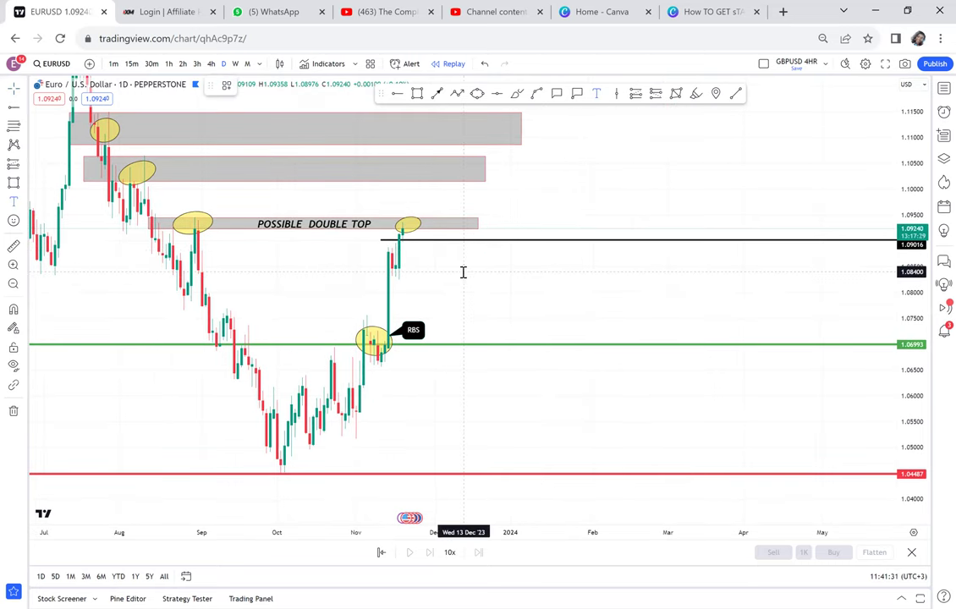
click(463, 273)
text(DAILY CANDLE CLOSE)
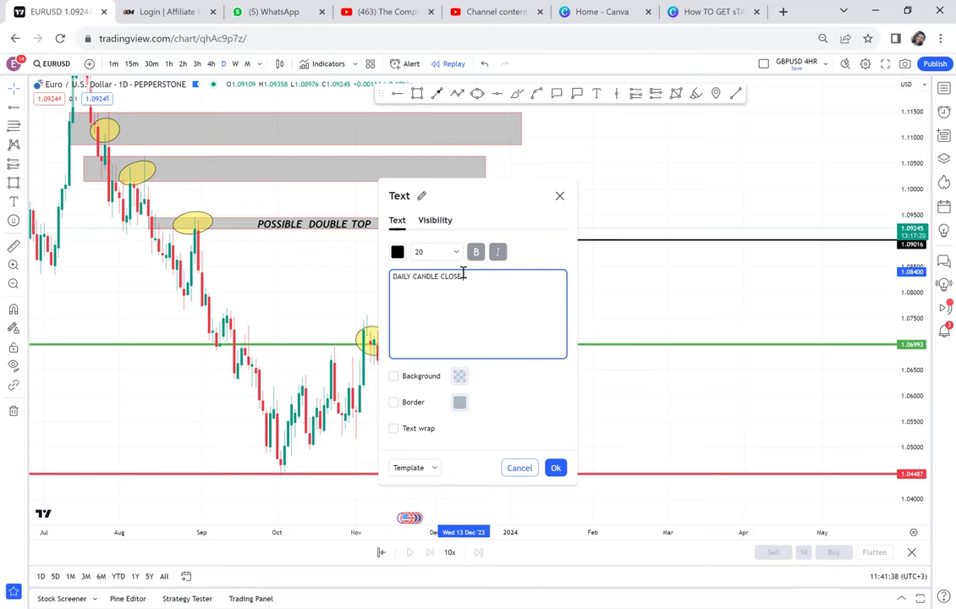
text( CHECK EURYUSD)
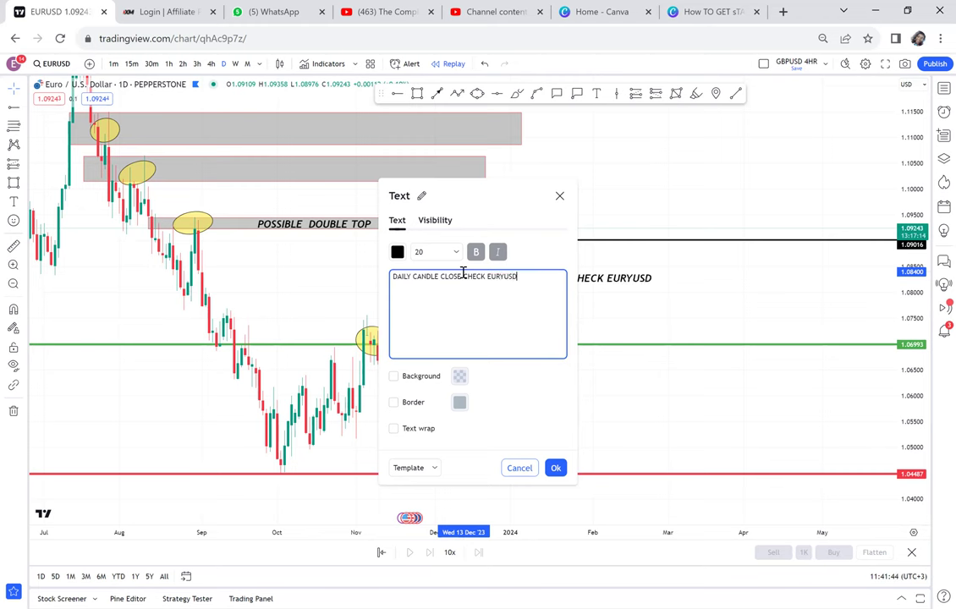
key(BackSpace)
key(BackSpace)
text(USD)
click(716, 303)
- Set the note's font size to 32 and move it slightly to about 15 Dec '23 and 1.0850
click(608, 280)
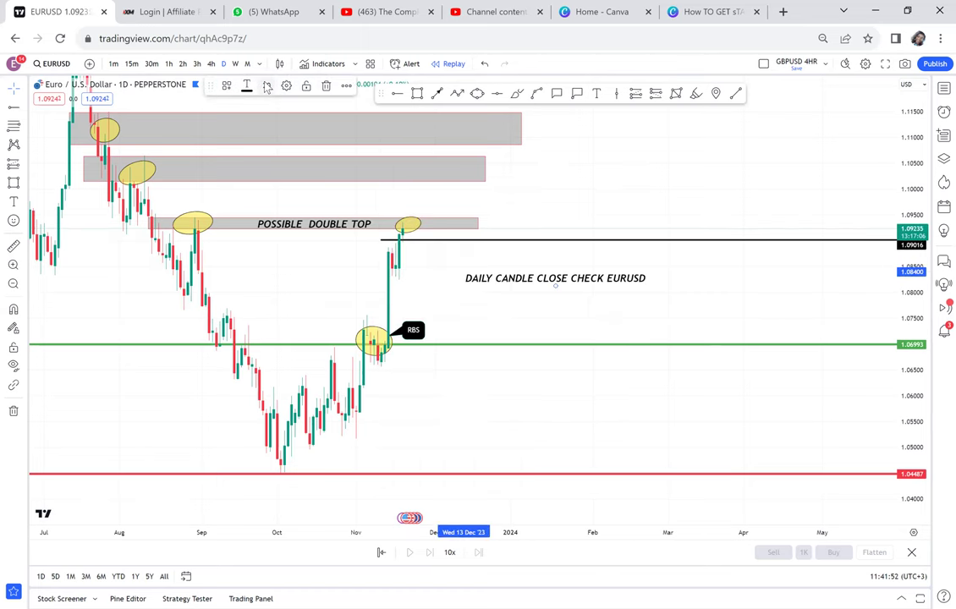
click(267, 87)
click(275, 239)
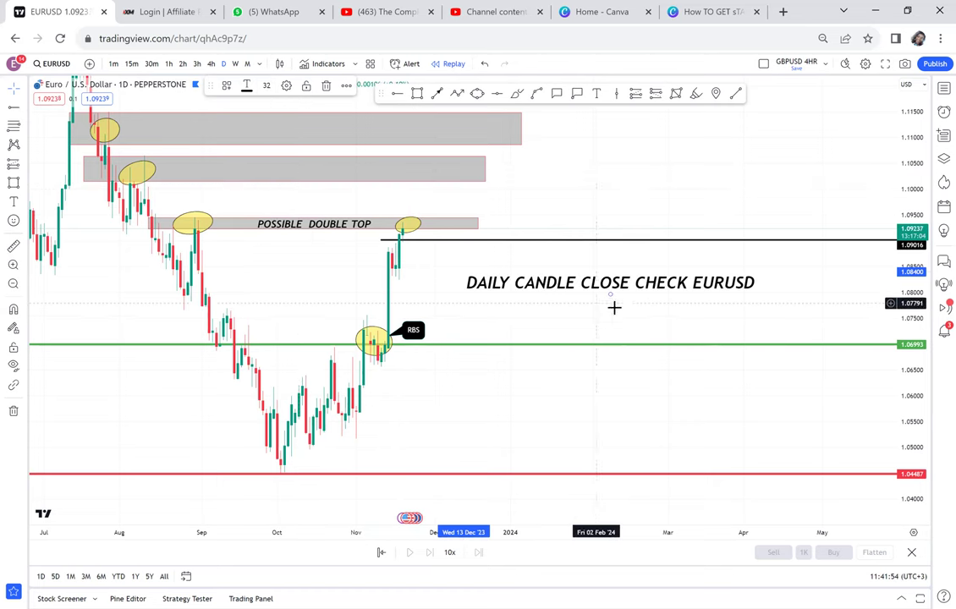
mouse_move(658, 295)
mouse_down()
mouse_move(663, 280)
mouse_move(666, 289)
mouse_up()
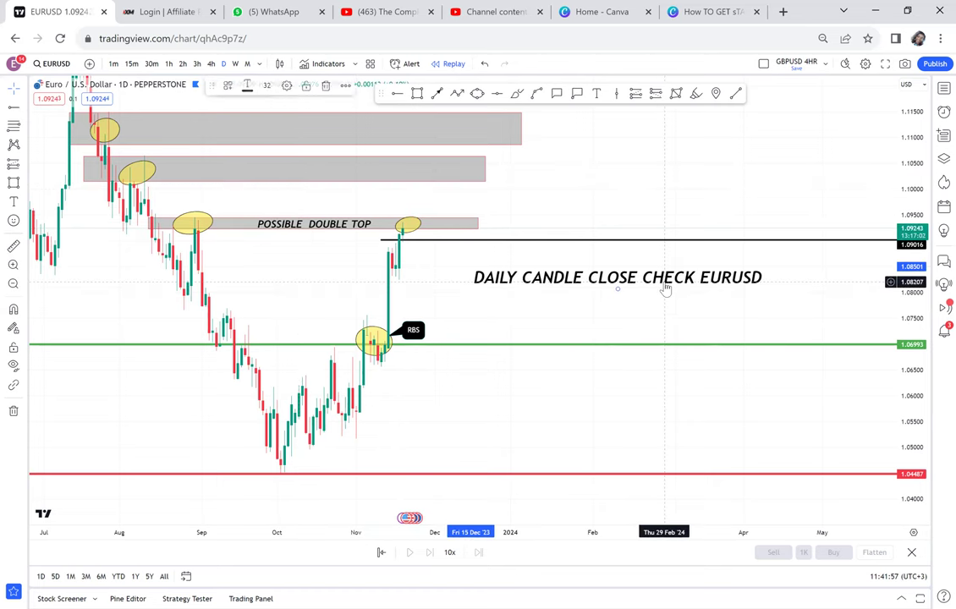
- Add a second line reading "1AM" to the note and move it to about 3 Jan '24 and 1.0854
double_click(754, 285)
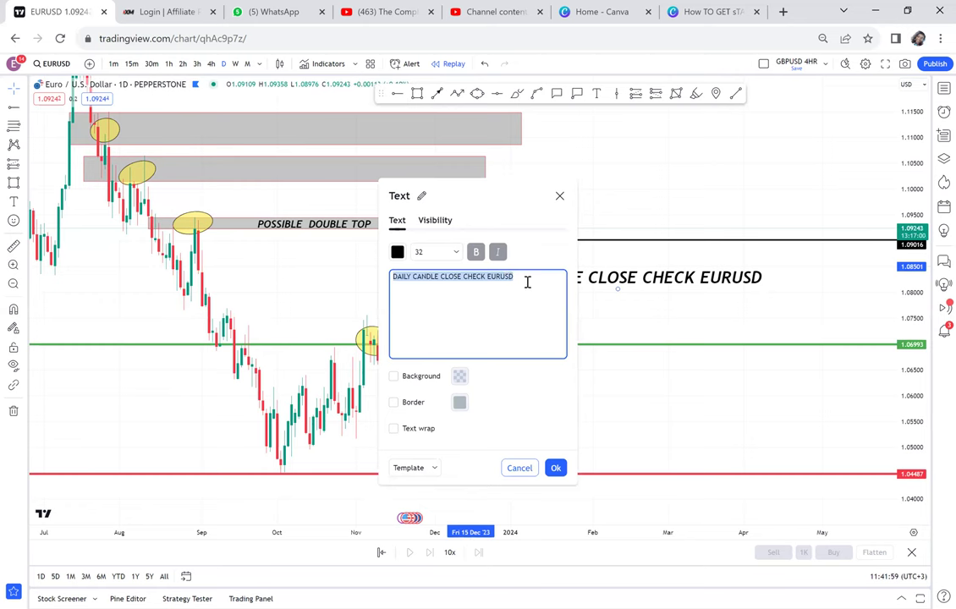
click(528, 281)
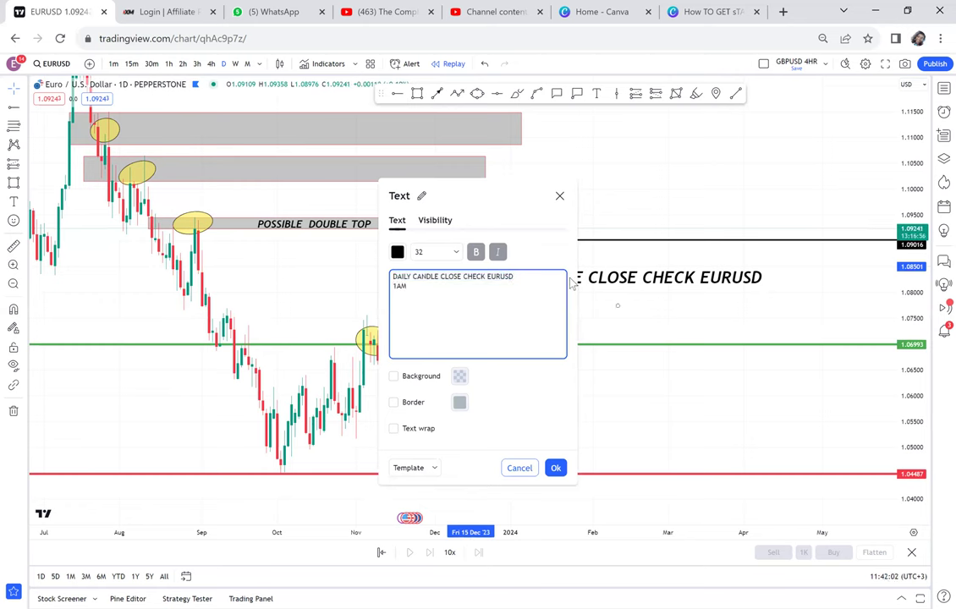
click(634, 305)
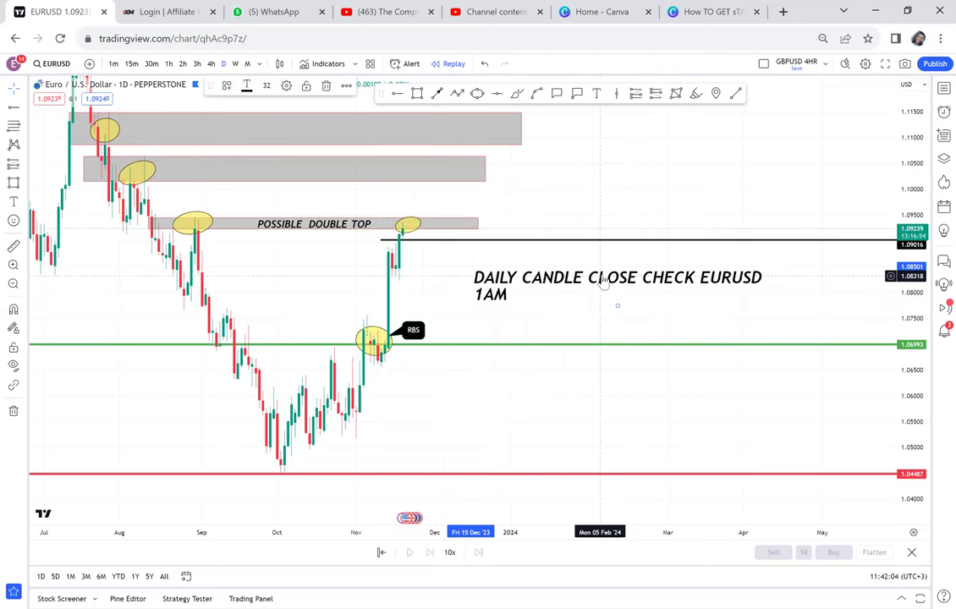
drag(600, 284, 645, 282)
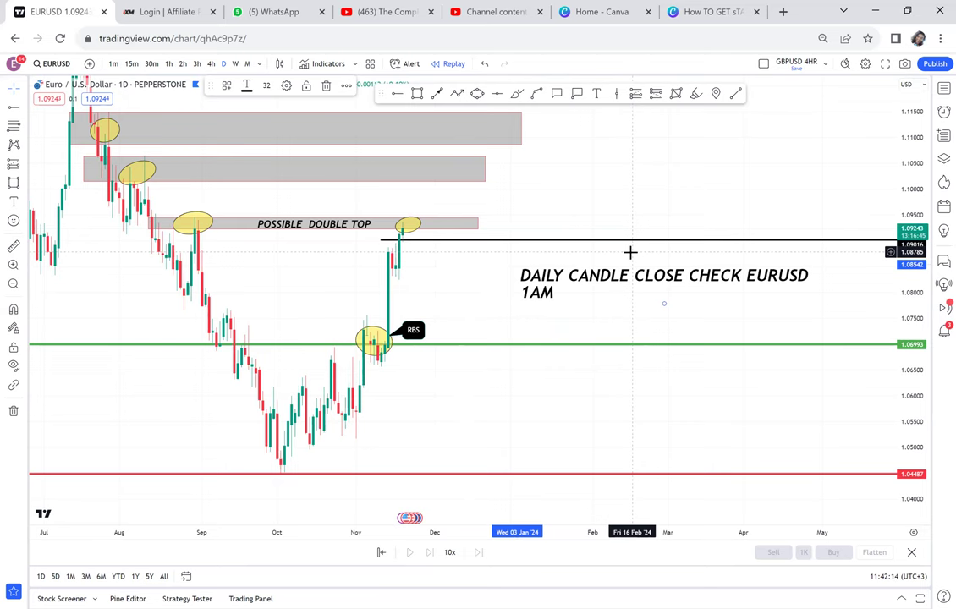
drag(534, 203, 617, 207)
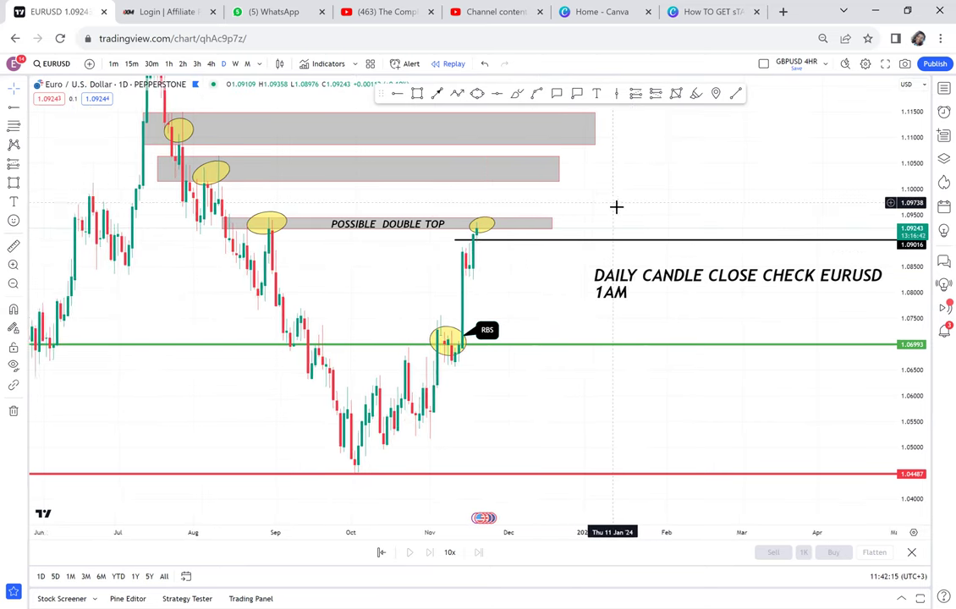
scroll(617, 207, up, 1)
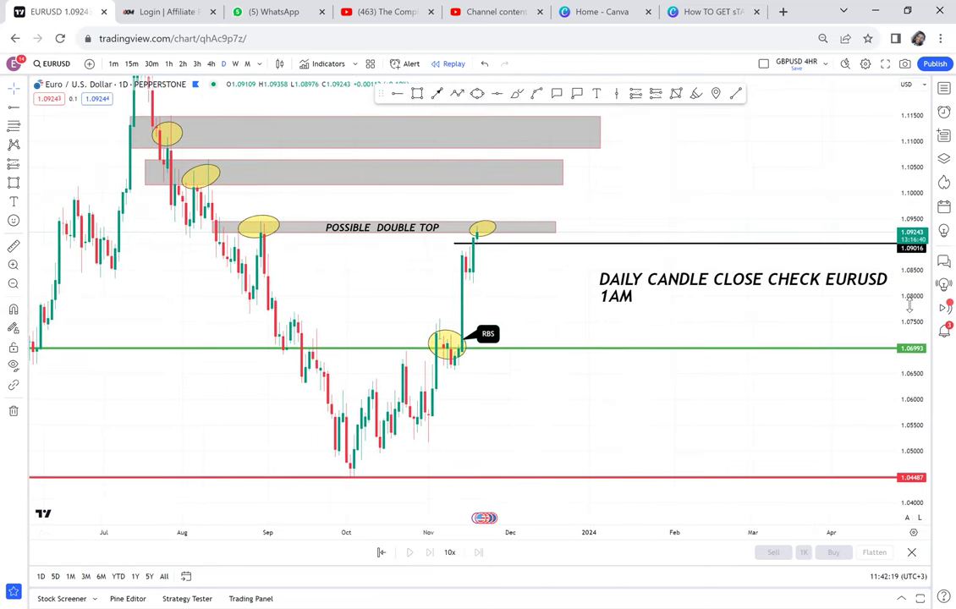
drag(910, 303, 910, 282)
drag(894, 245, 880, 233)
drag(775, 167, 764, 192)
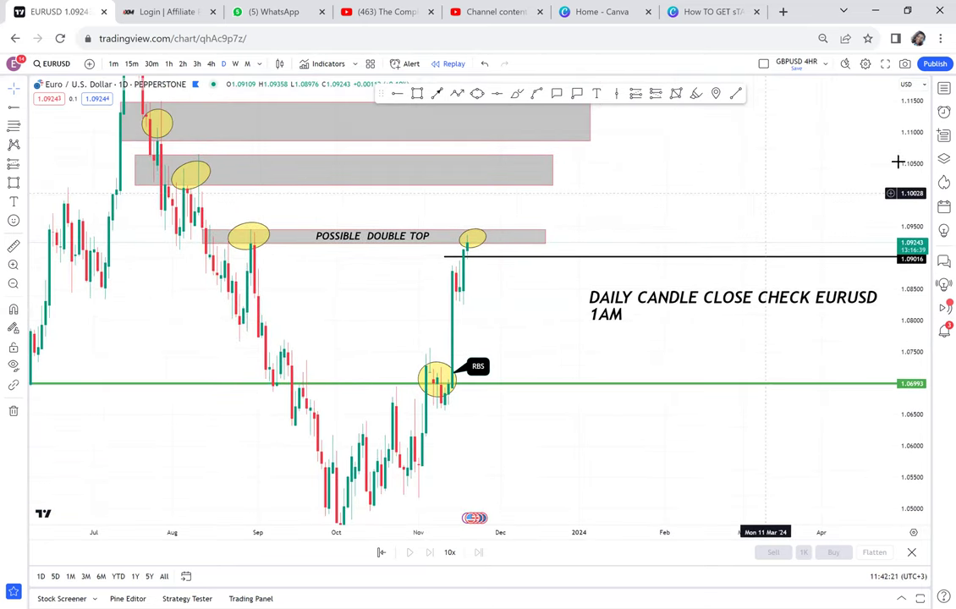
- Extend the middle grey zone and the POSSIBLE DOUBLE TOP zone to about 4 Jan '24, in line with the highest zone
drag(915, 131, 911, 254)
drag(553, 204, 591, 205)
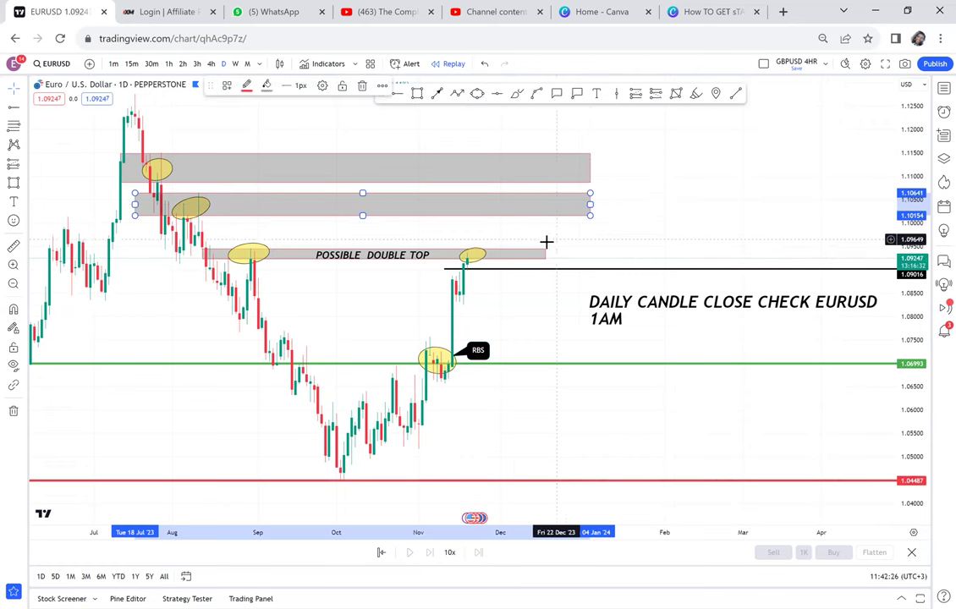
drag(547, 252, 591, 252)
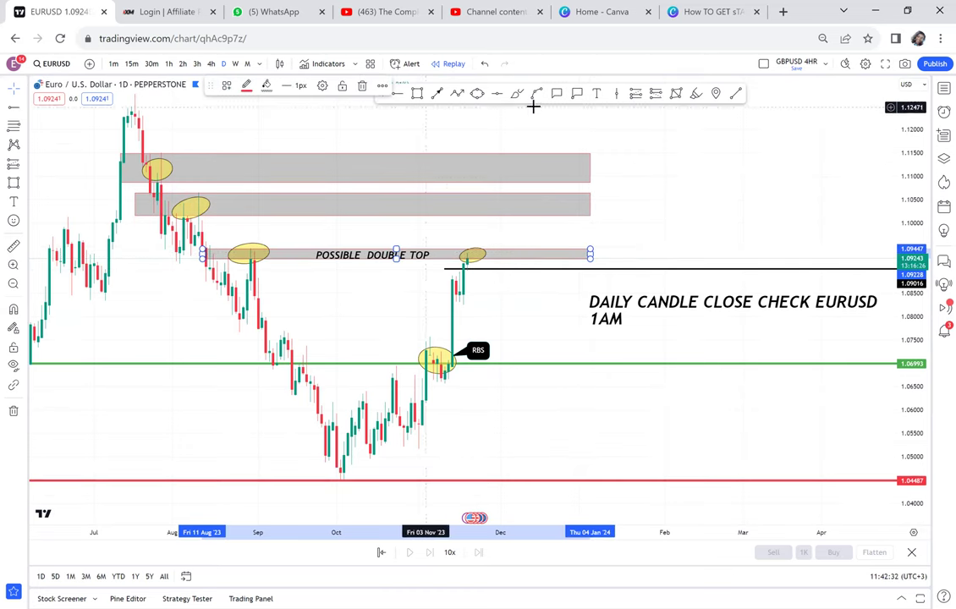
- Add a callout reading "WBB" pointing at the November yellow ellipse, with its box at about 30 Nov '23 and 1.0869
click(558, 94)
click(477, 254)
click(494, 281)
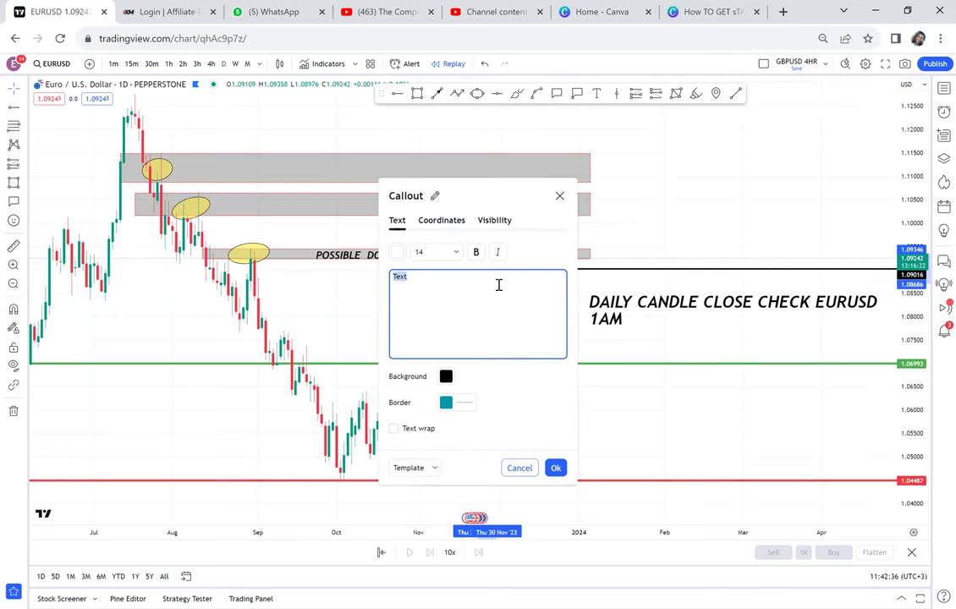
text(WBB)
click(668, 237)
- Measure the price drop from the November double-top ellipse down to the green line, and dismiss the measurement
click(14, 243)
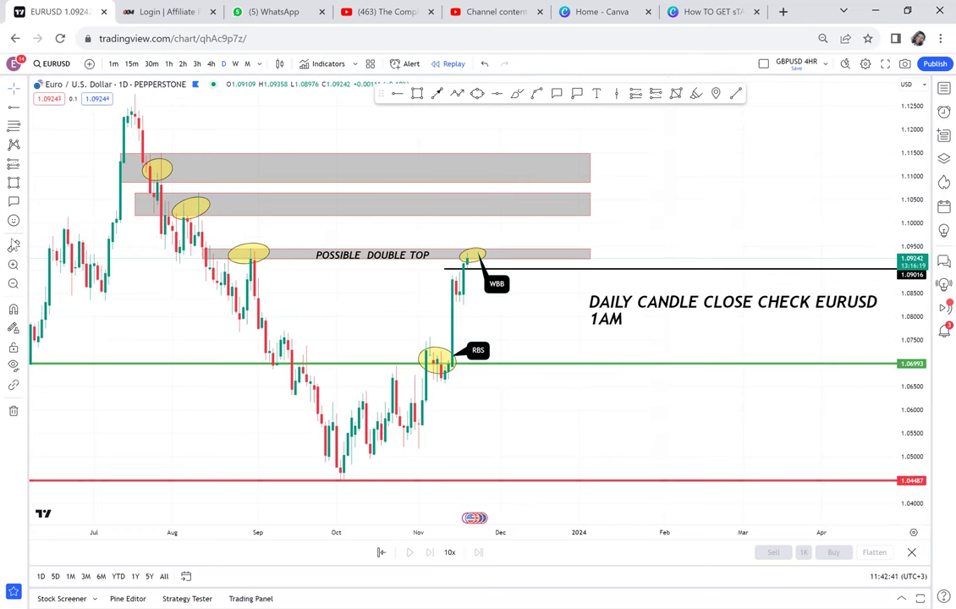
click(472, 257)
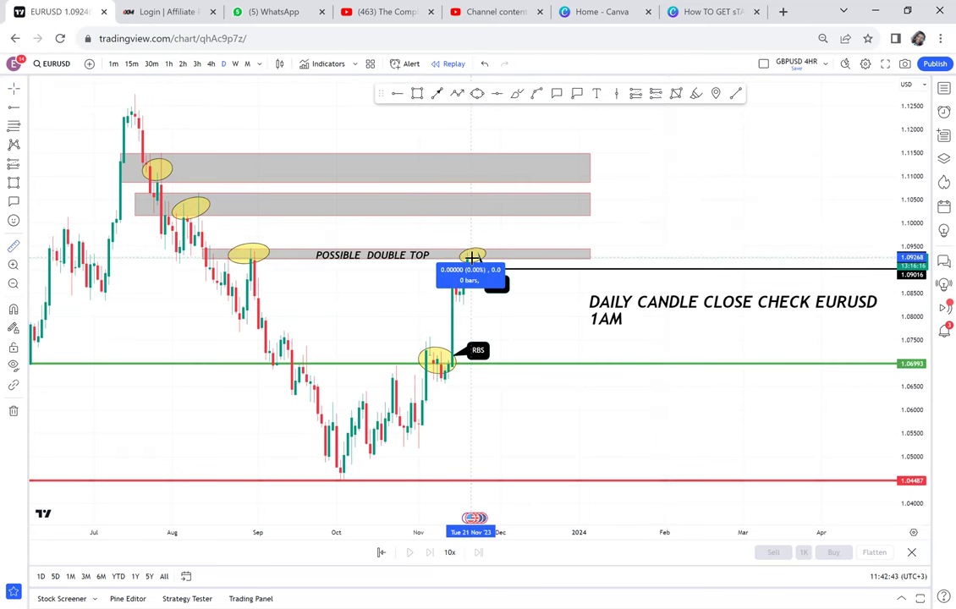
click(542, 363)
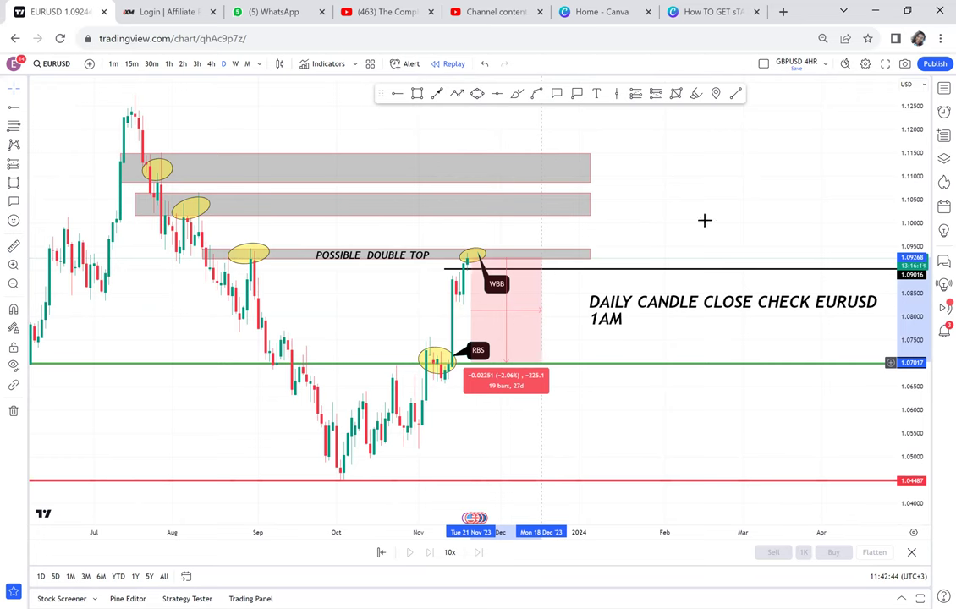
click(725, 188)
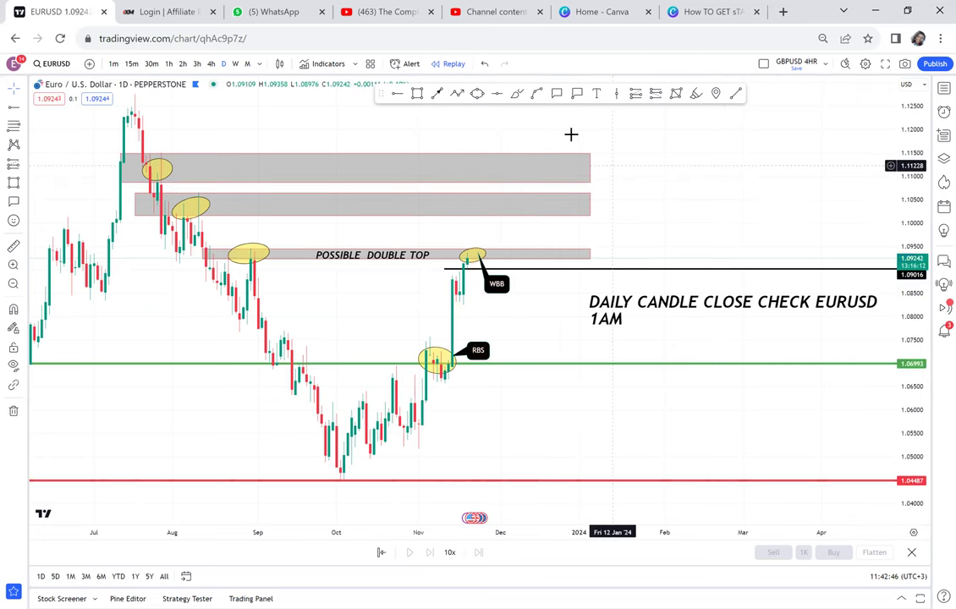
- Delete the "DAILY CANDLE CLOSE CHECK EURUSD 1AM" note from the chart
drag(721, 167, 705, 171)
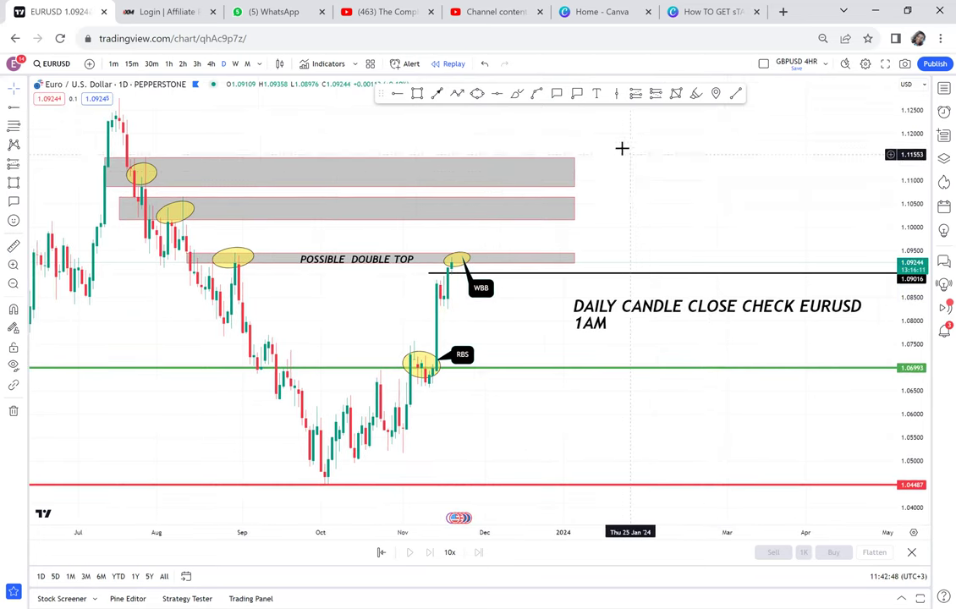
click(584, 315)
key(Delete)
- Add a text label "HALF" just above the green line, at about 4 Dec '23 and 1.0745
scroll(591, 316, up, 3)
drag(690, 402, 743, 363)
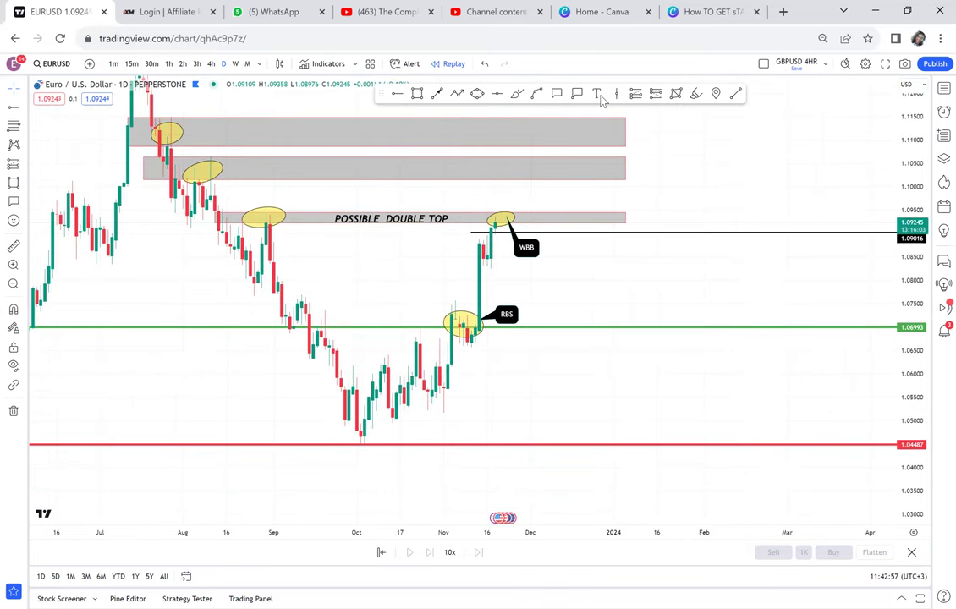
click(596, 93)
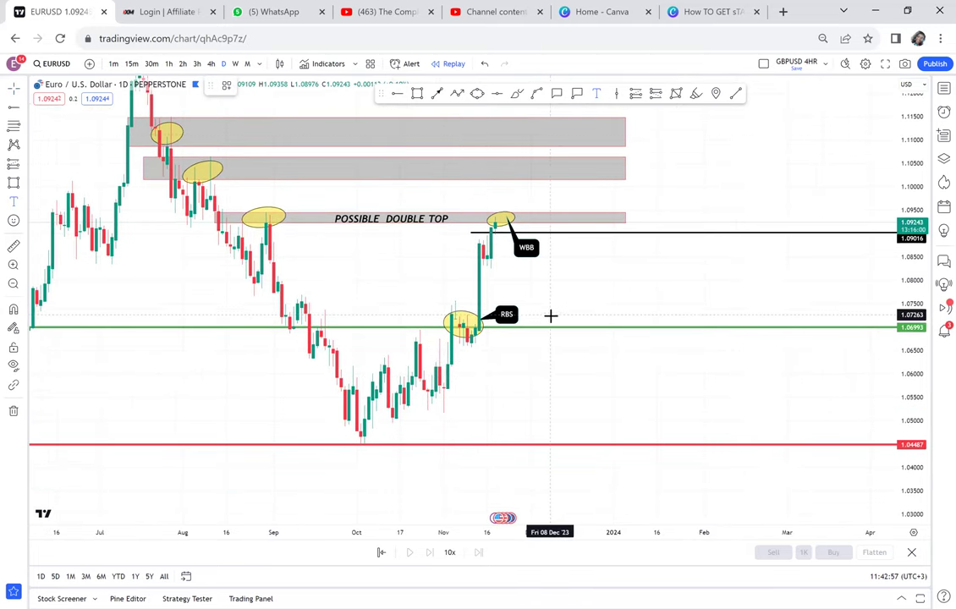
click(551, 316)
text(YHA)
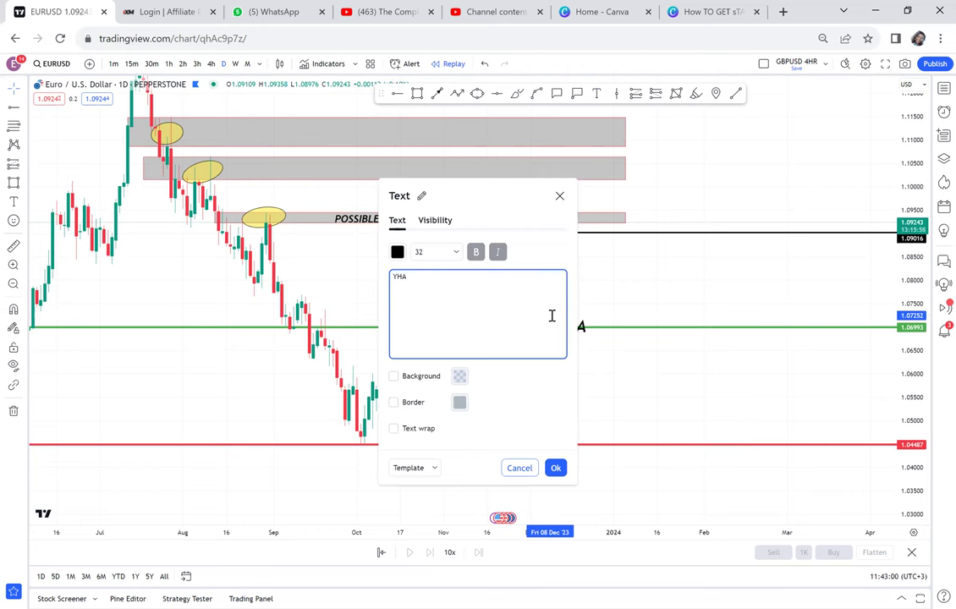
text(HALF)
click(646, 300)
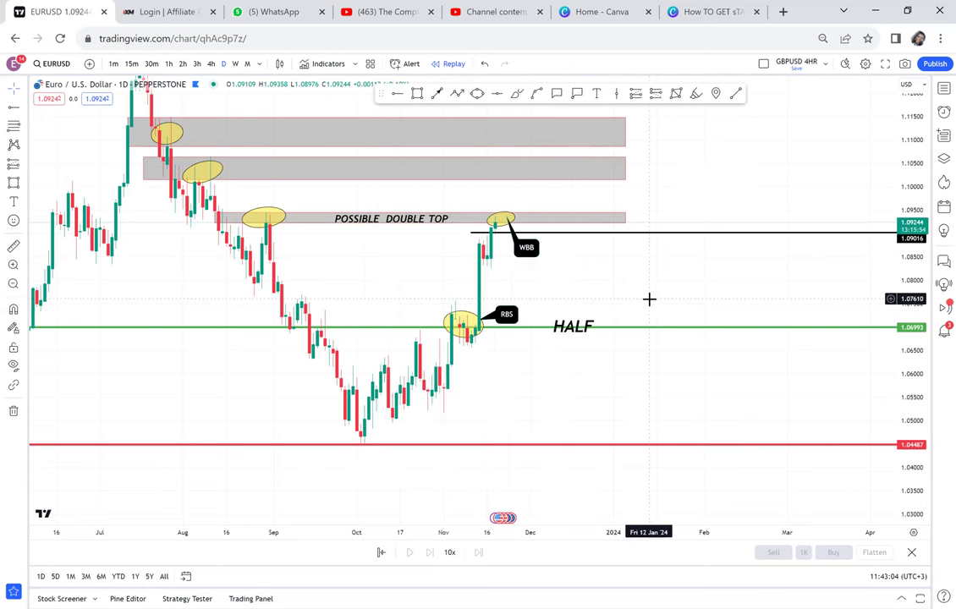
click(573, 317)
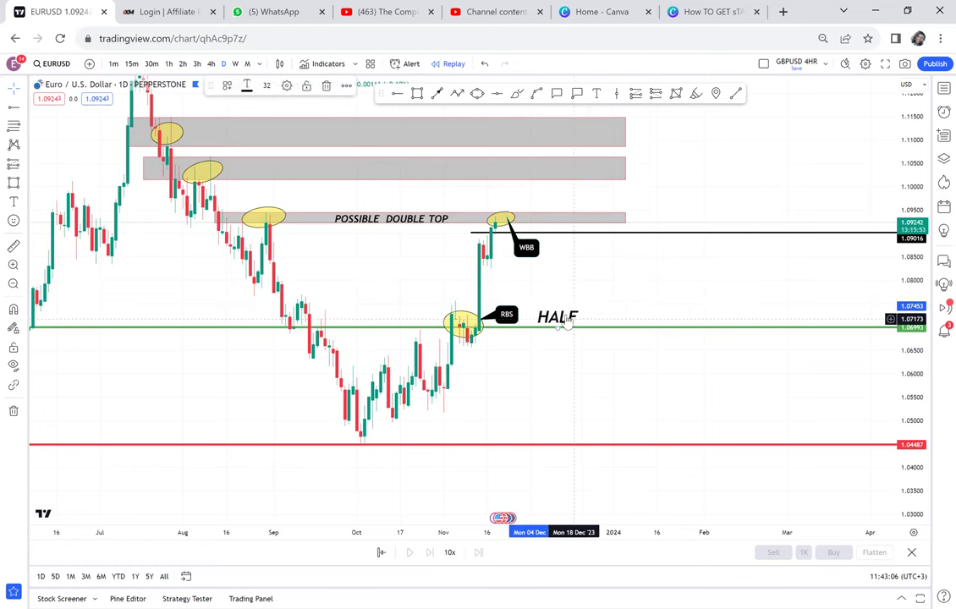
- Add a text label below the red line at about 26 Sep '23 and 1.0427 using the NECKLINE template
click(599, 93)
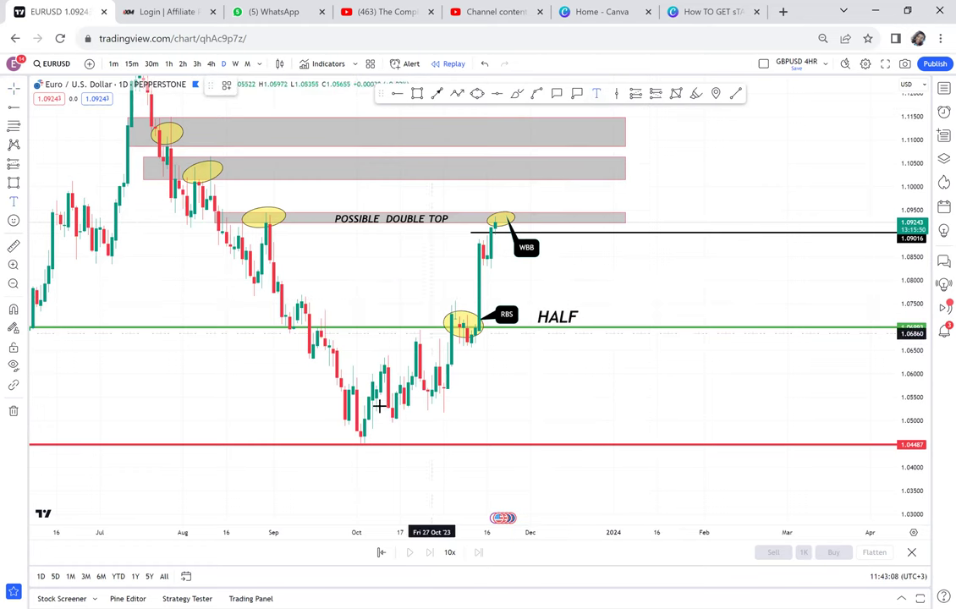
click(343, 462)
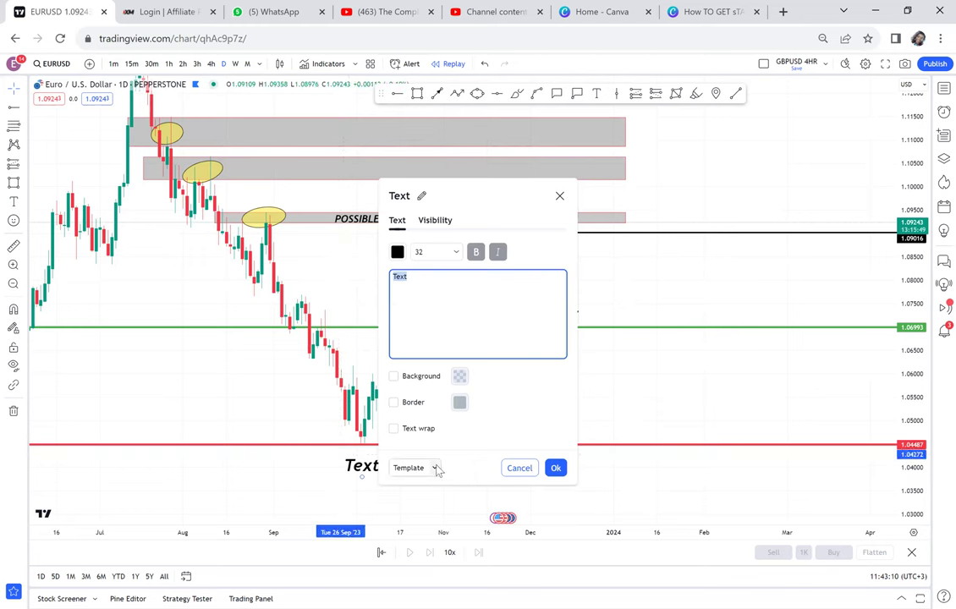
click(436, 469)
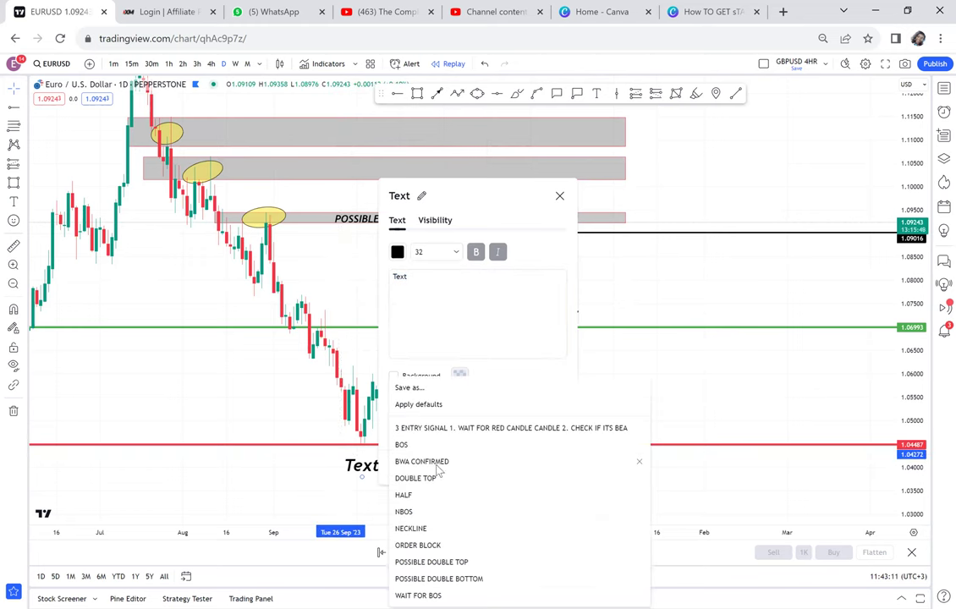
click(411, 529)
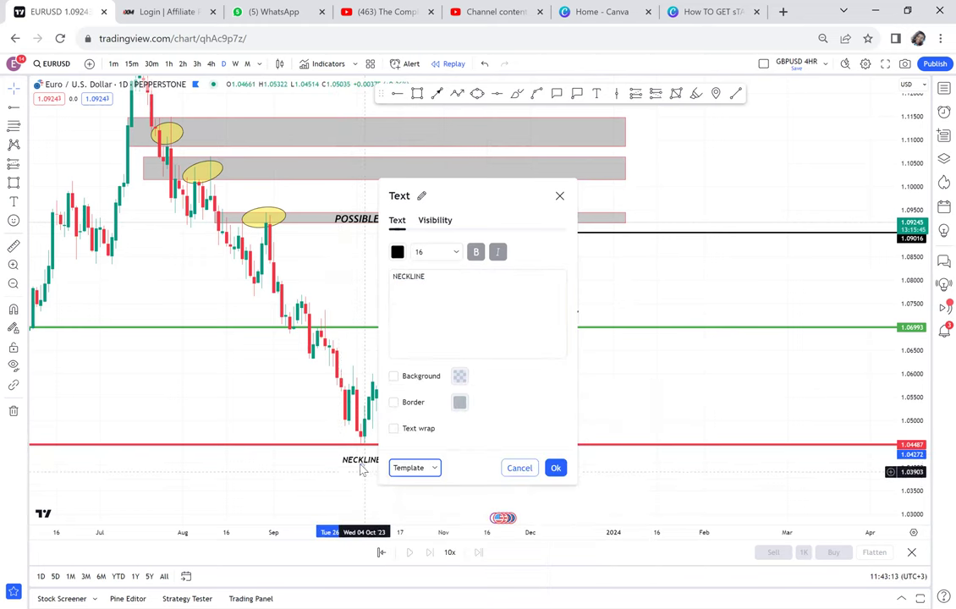
click(286, 450)
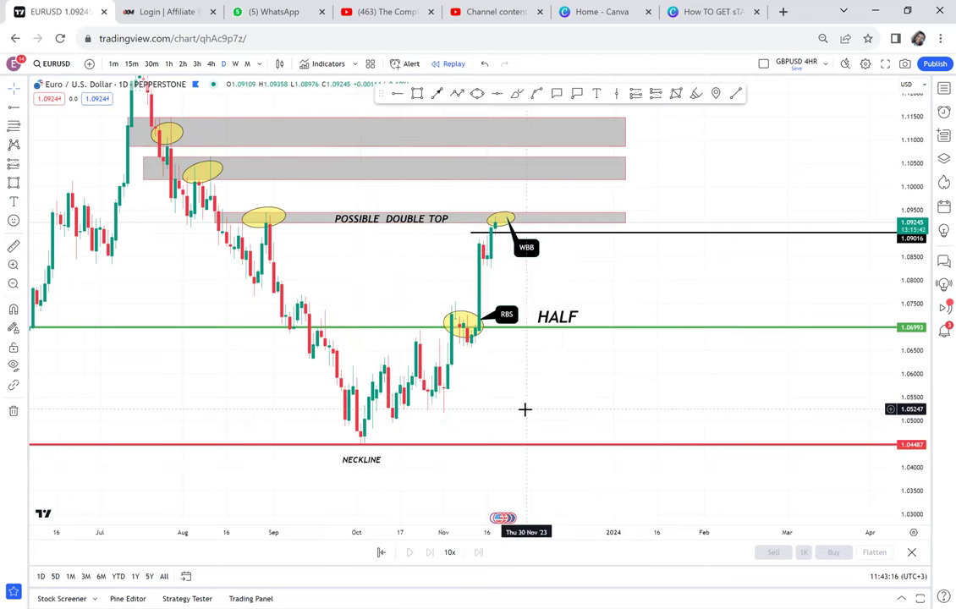
- Add a title text reading "EURUSD DAILY OPT" above the POSSIBLE DOUBLE TOP label, at about 12 Sep '23 and 1.0985
scroll(517, 408, down, 3)
click(596, 93)
click(307, 194)
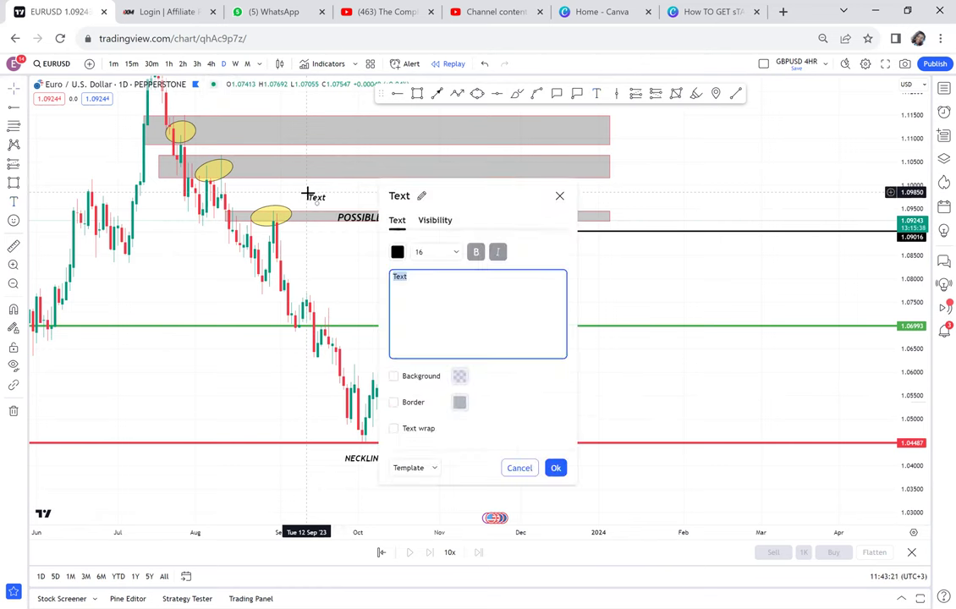
text(EURUSD DAILY OPT)
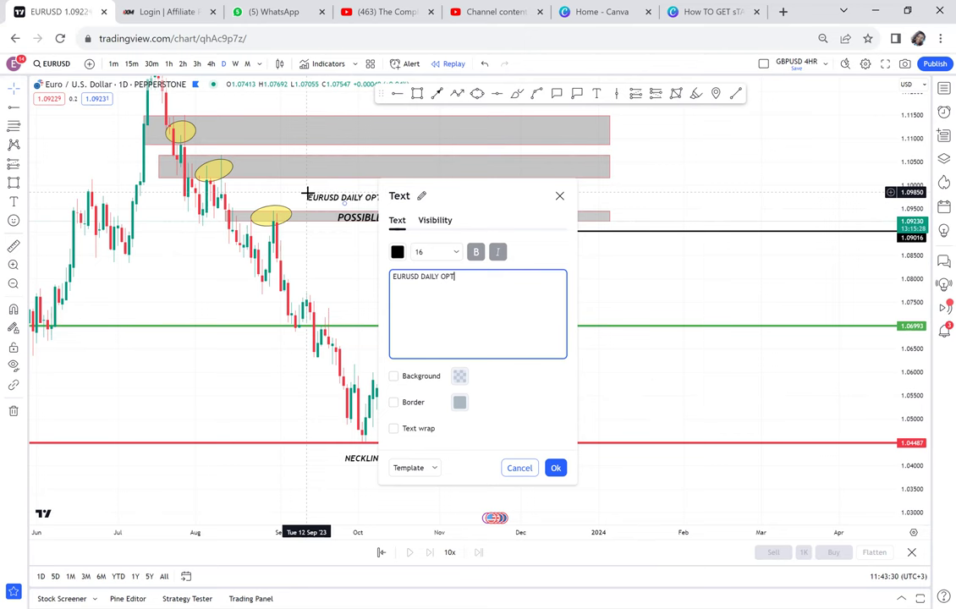
- Set the title's font size to 40 and turn on its background and border
click(426, 252)
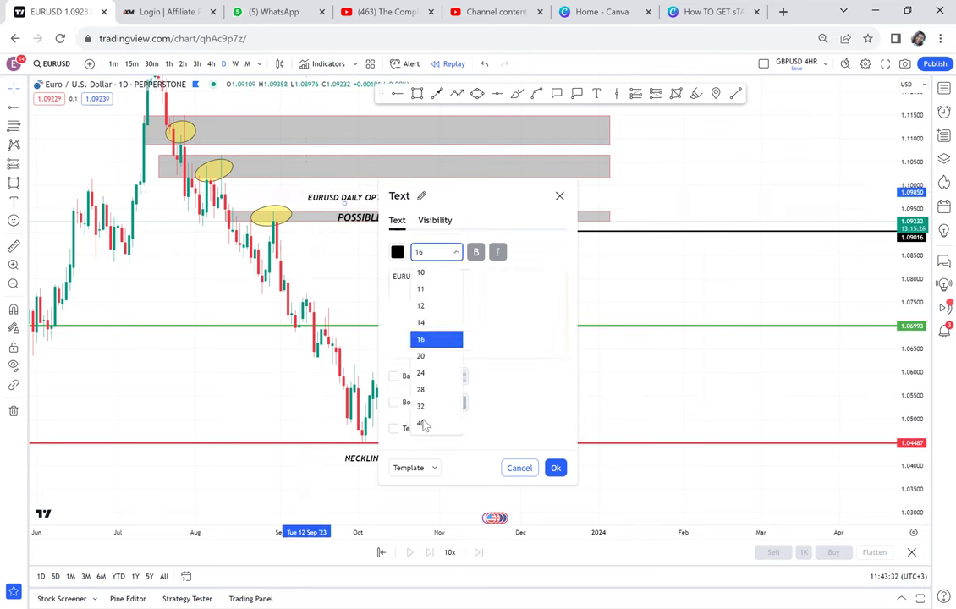
click(421, 424)
click(393, 376)
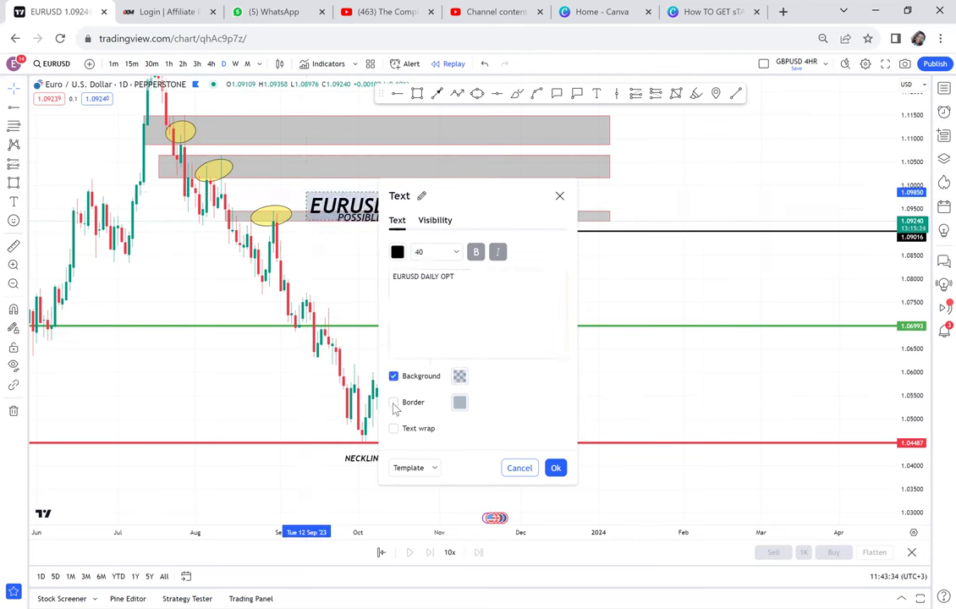
click(394, 403)
click(576, 276)
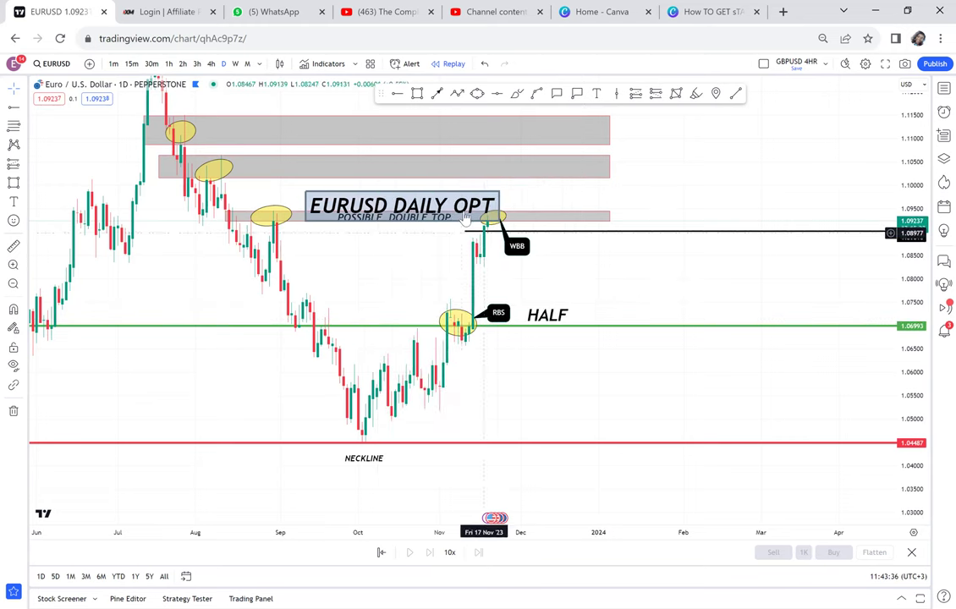
- Move the title clear of the double-top label to about 6 Sep '23 and 1.1037, and download the chart as an image
drag(464, 213, 450, 188)
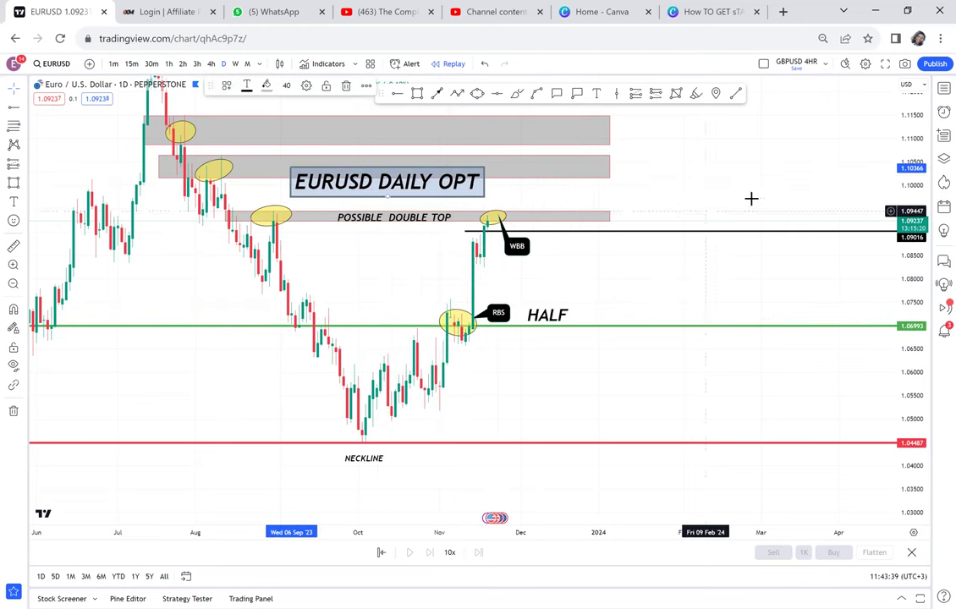
click(905, 65)
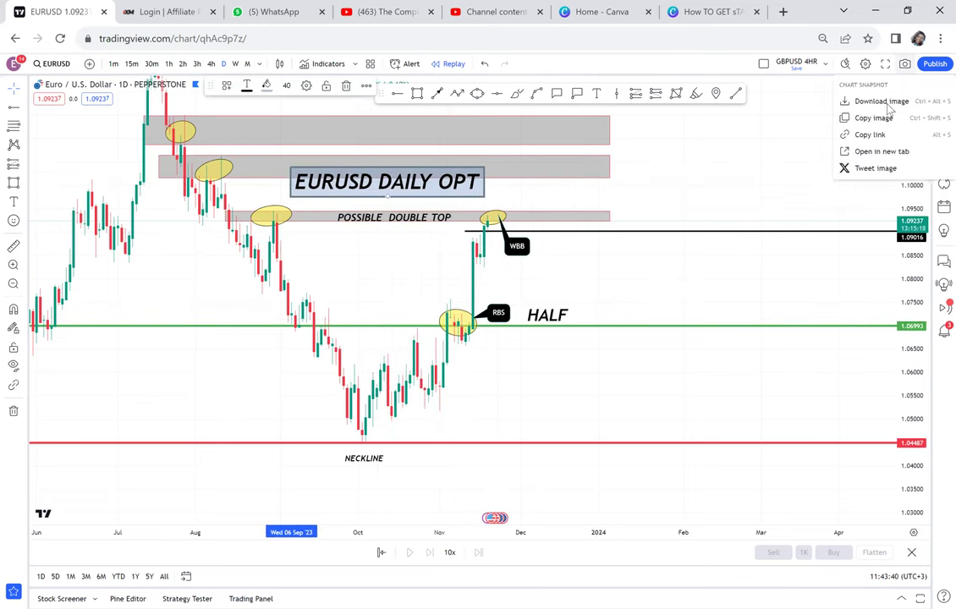
click(885, 103)
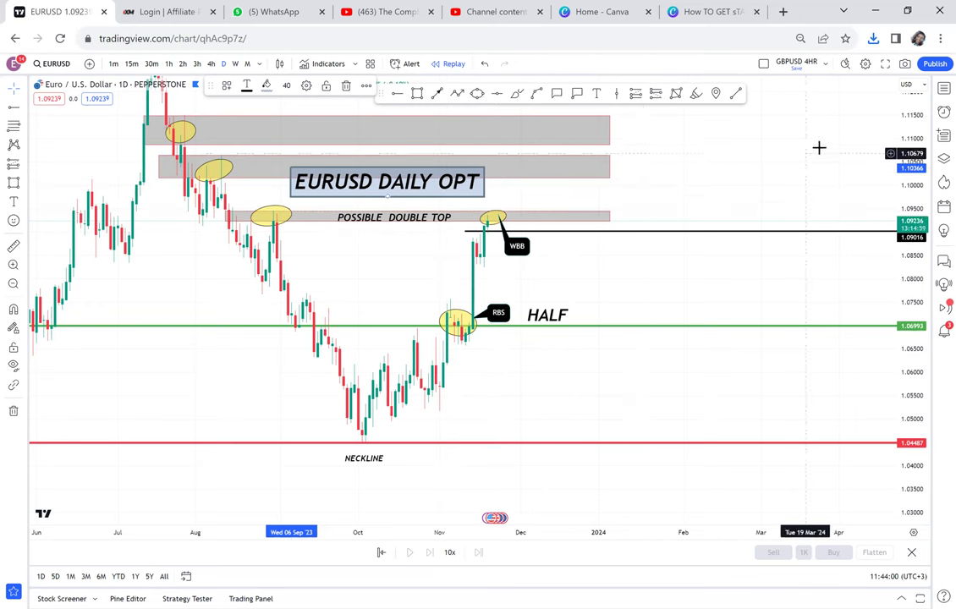
- Create a new watchlist named "DAILY OPT"
click(944, 88)
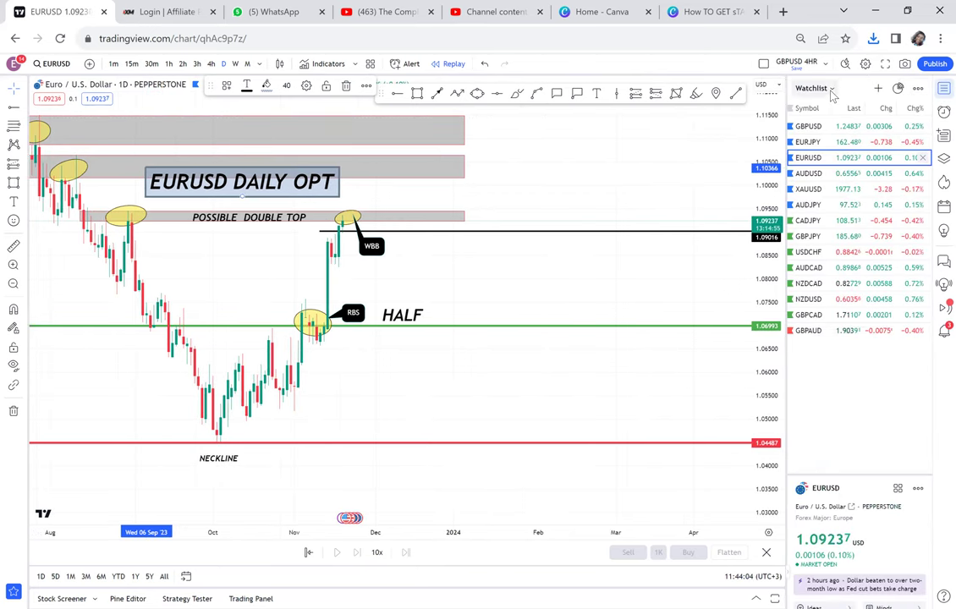
click(832, 90)
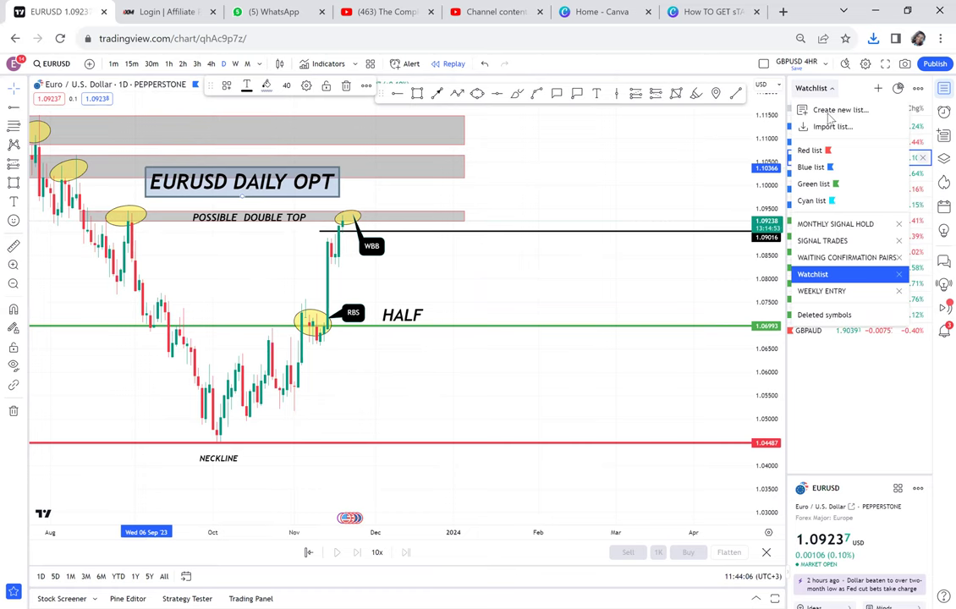
click(830, 110)
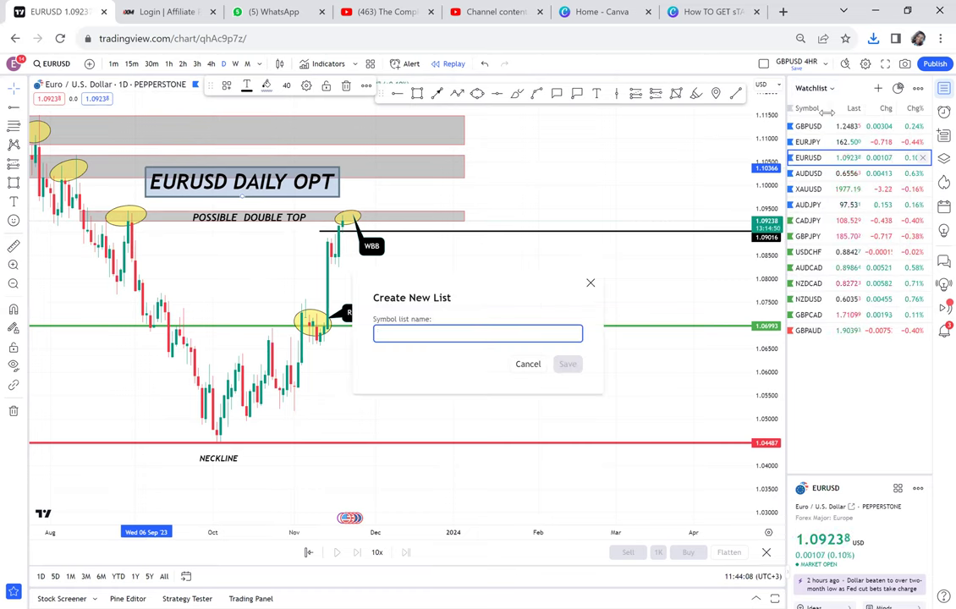
text(DA)
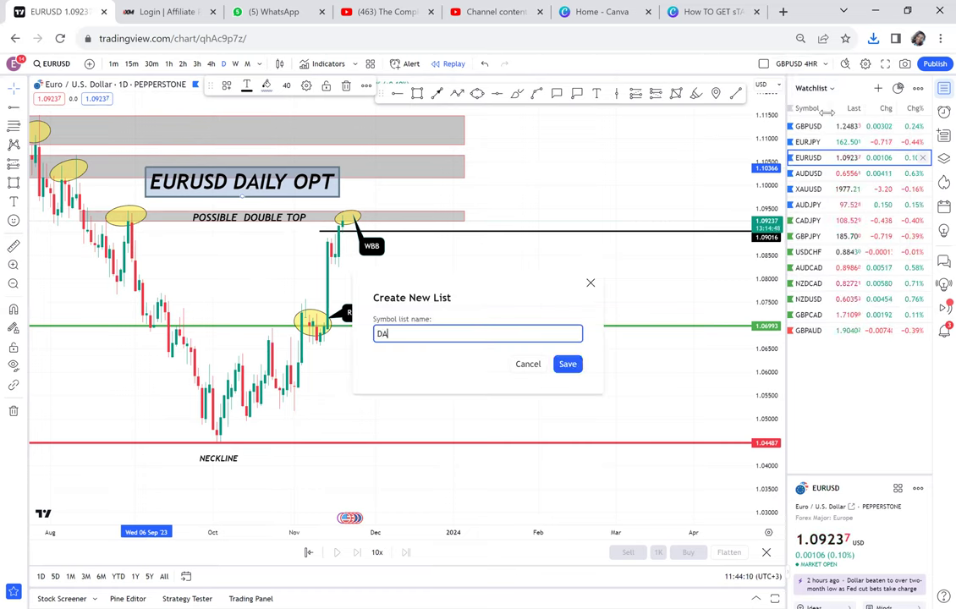
text(ILY OPT)
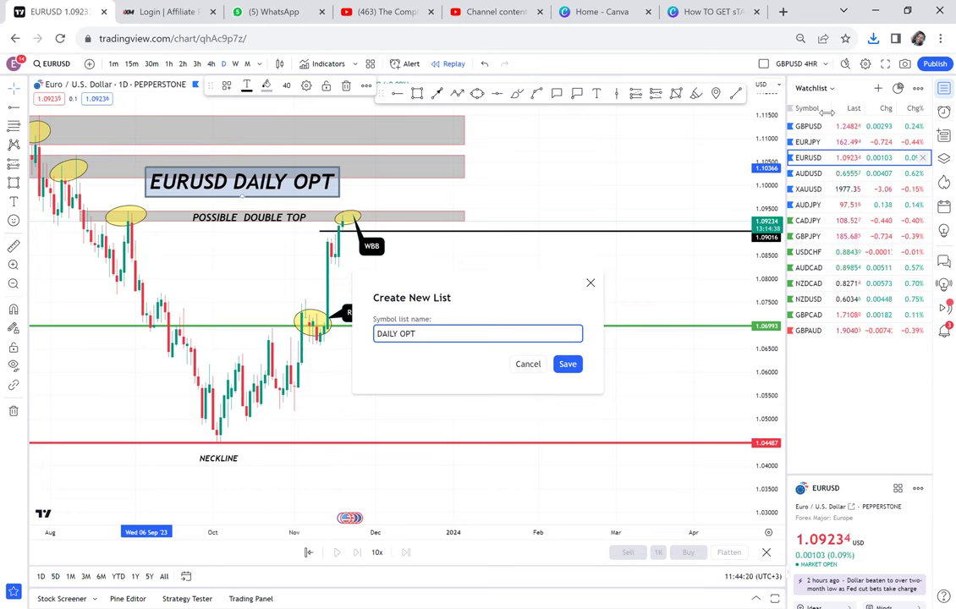
click(568, 363)
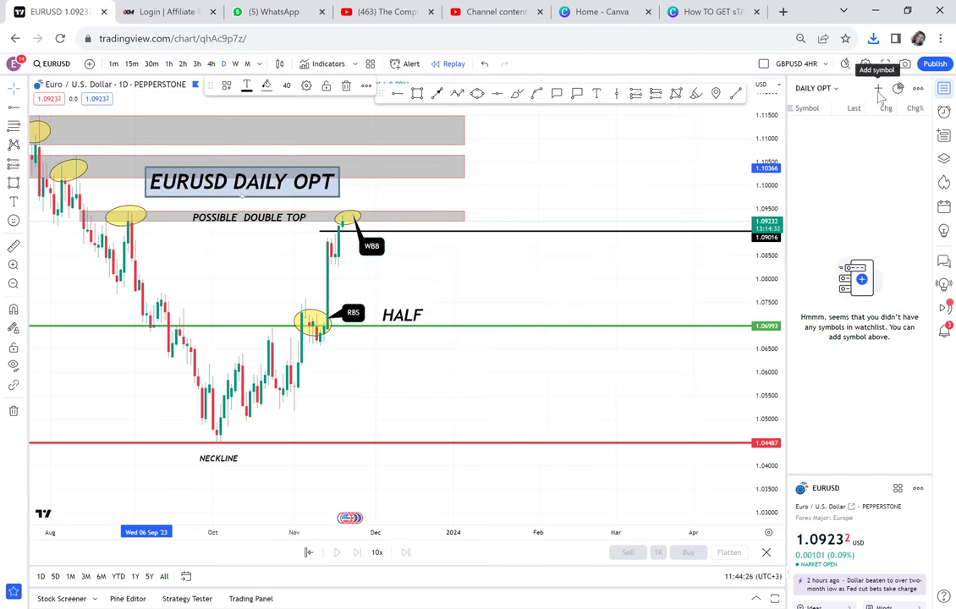
- Add the PEPPERSTONE EURUSD symbol to the DAILY OPT watchlist
click(879, 92)
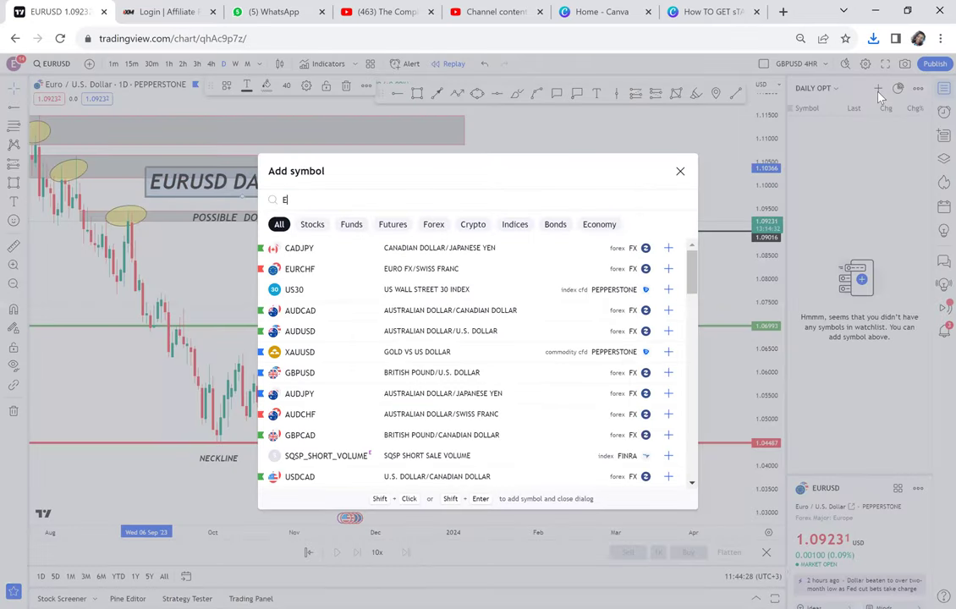
text(EURUSD)
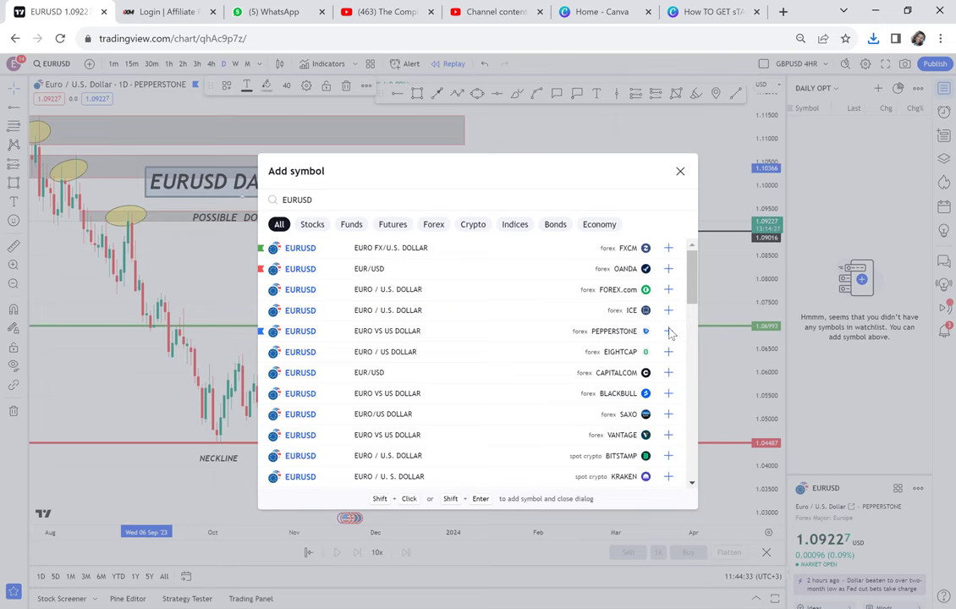
click(668, 332)
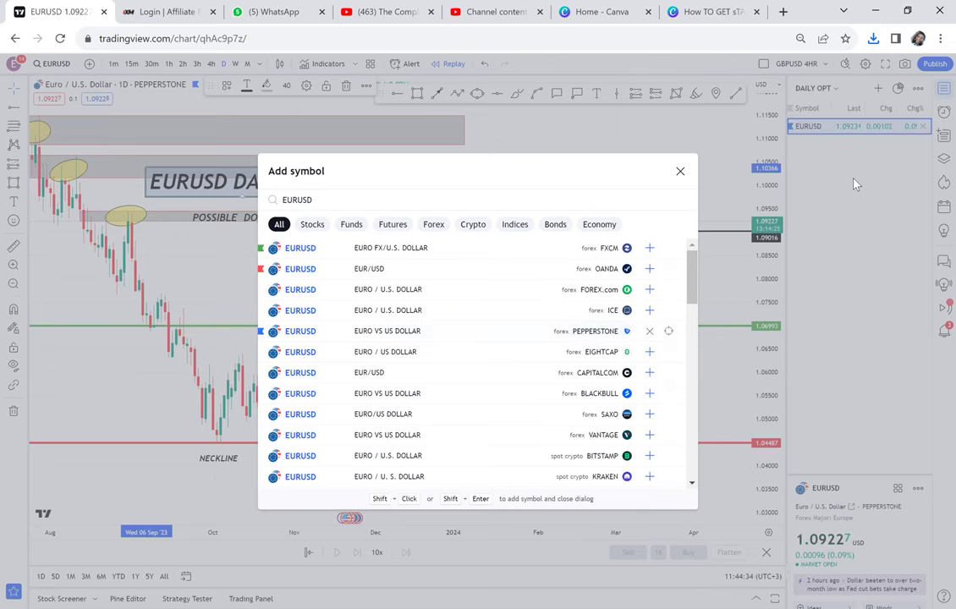
- Add the FXCM GBPUSD symbol to the DAILY OPT watchlist
key(Escape)
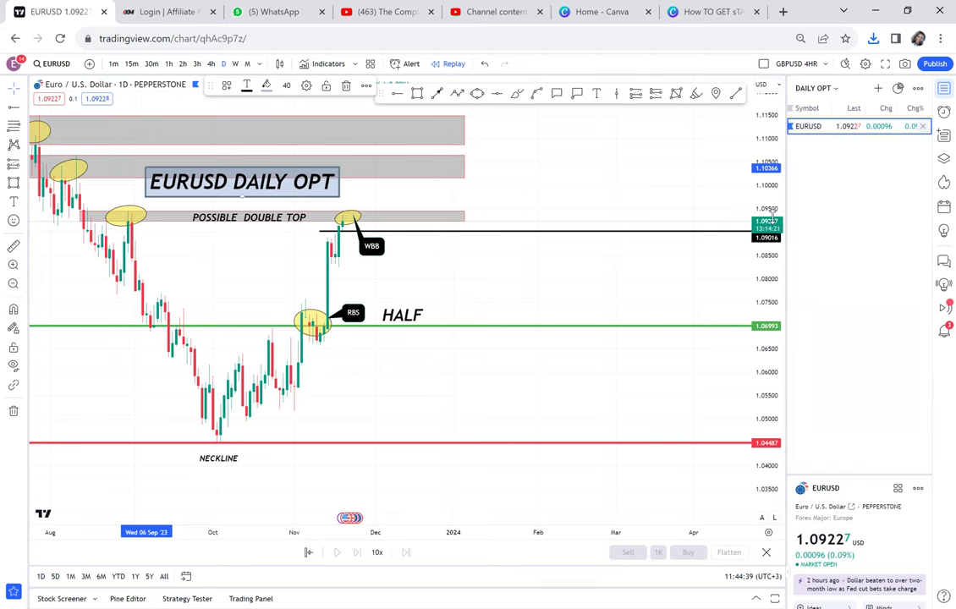
click(879, 90)
text(GBPUSD)
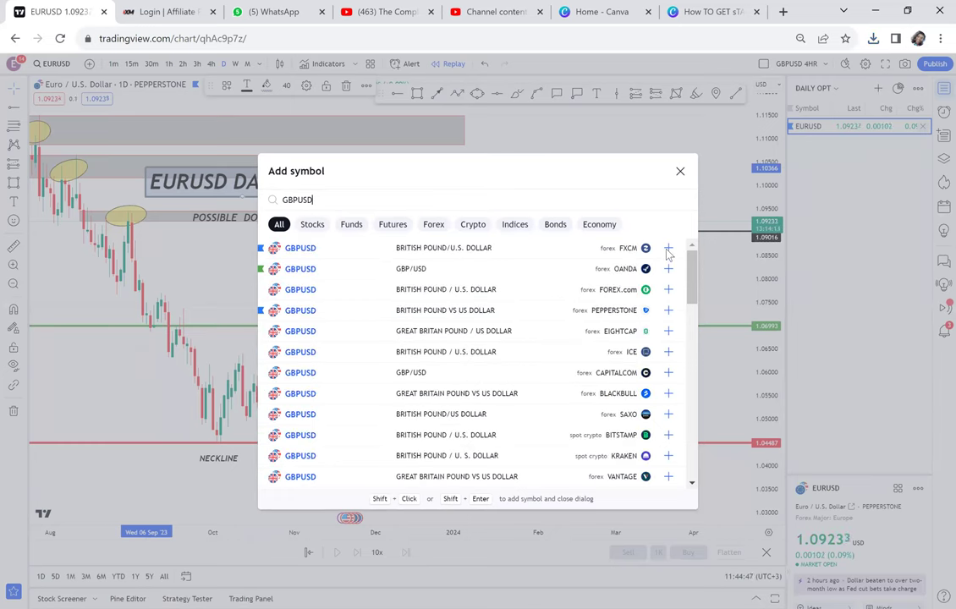
click(669, 248)
click(763, 123)
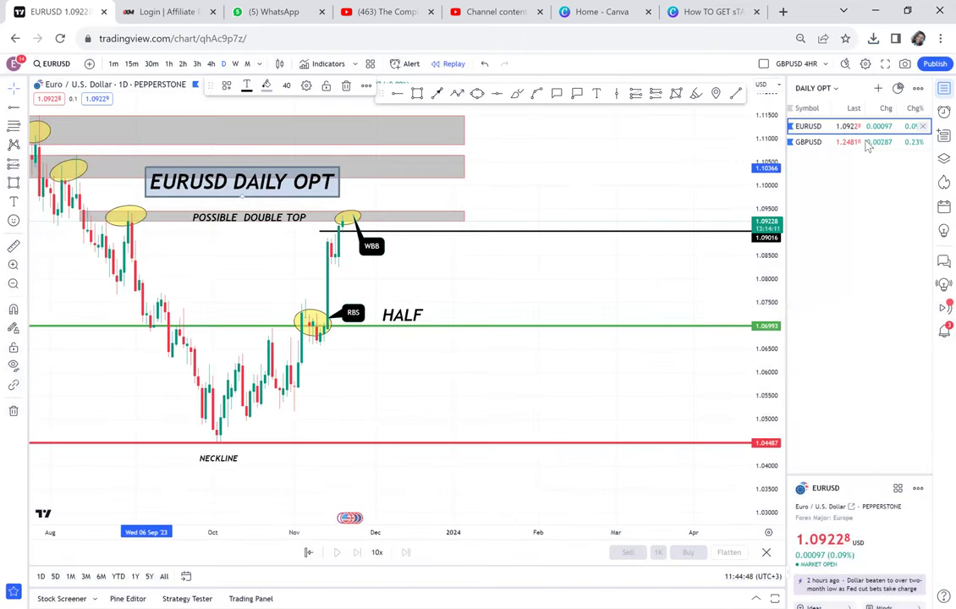
- Open the GBPUSD chart from the watchlist and remove all existing drawings from it
click(868, 143)
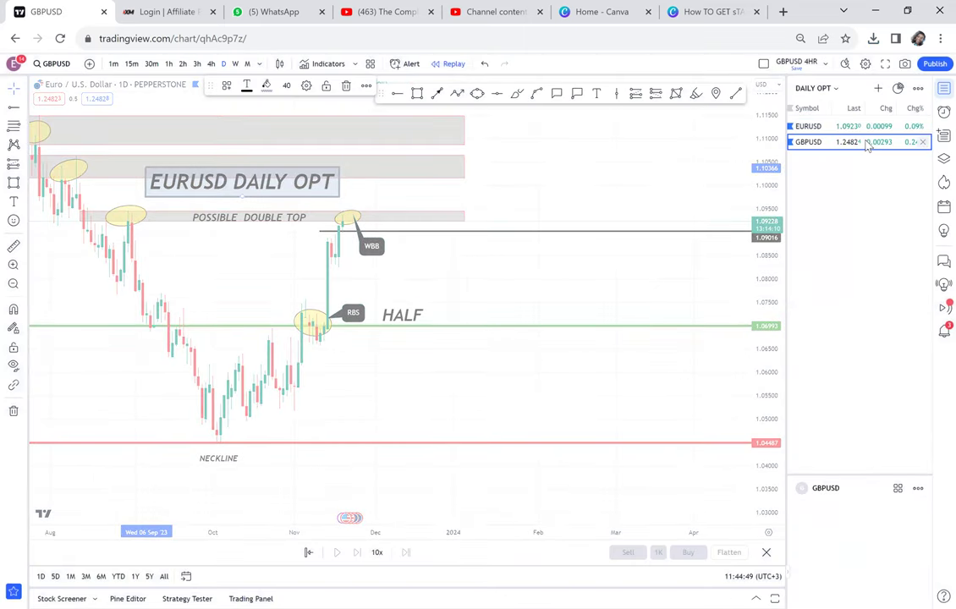
drag(458, 158, 593, 148)
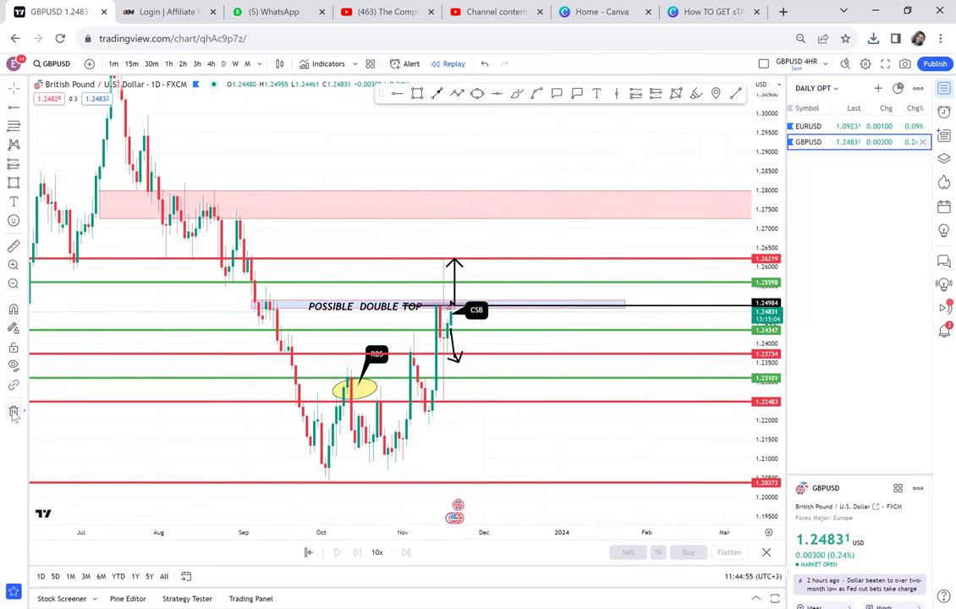
click(14, 412)
click(66, 409)
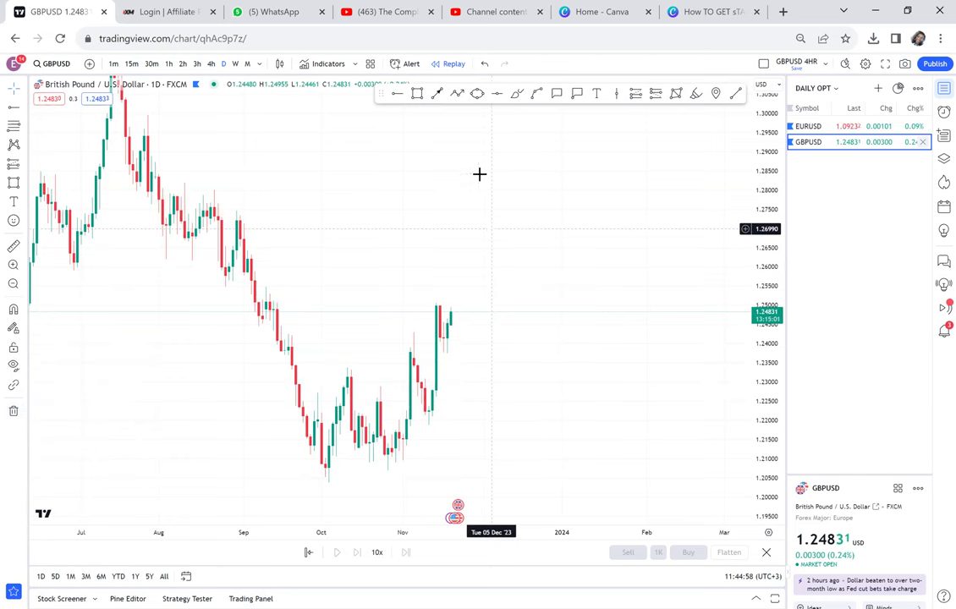
- Draw a rectangle zone over the recent highs from about 4 Sep '23 to 2 Jan '24, between about 1.2508 and 1.2489
click(417, 93)
mouse_move(249, 301)
mouse_down()
mouse_move(527, 278)
mouse_move(563, 307)
mouse_up()
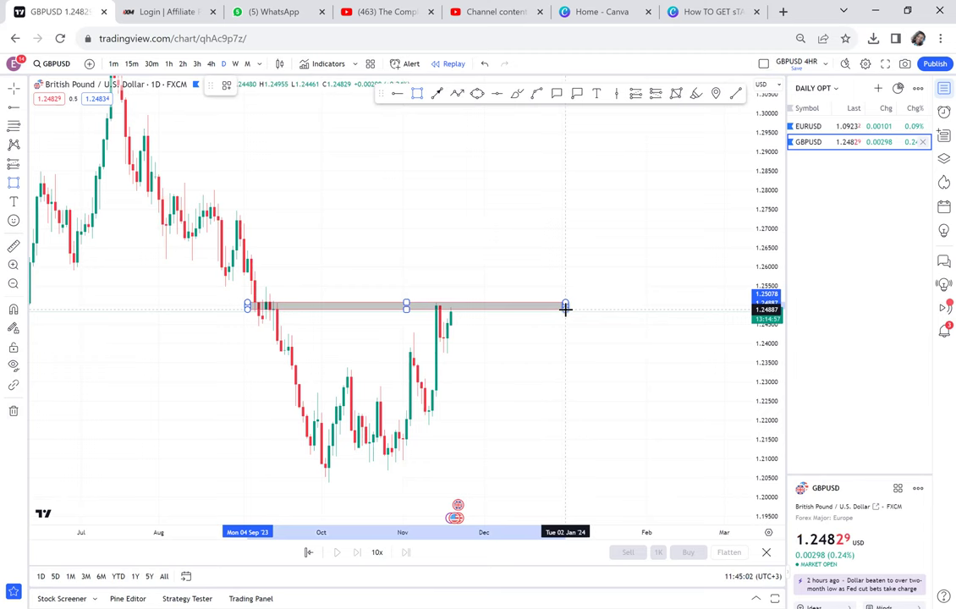
click(668, 297)
- Place a horizontal line at the early-October swing low, at about 1.20371, as the neckline
scroll(682, 254, up, 3)
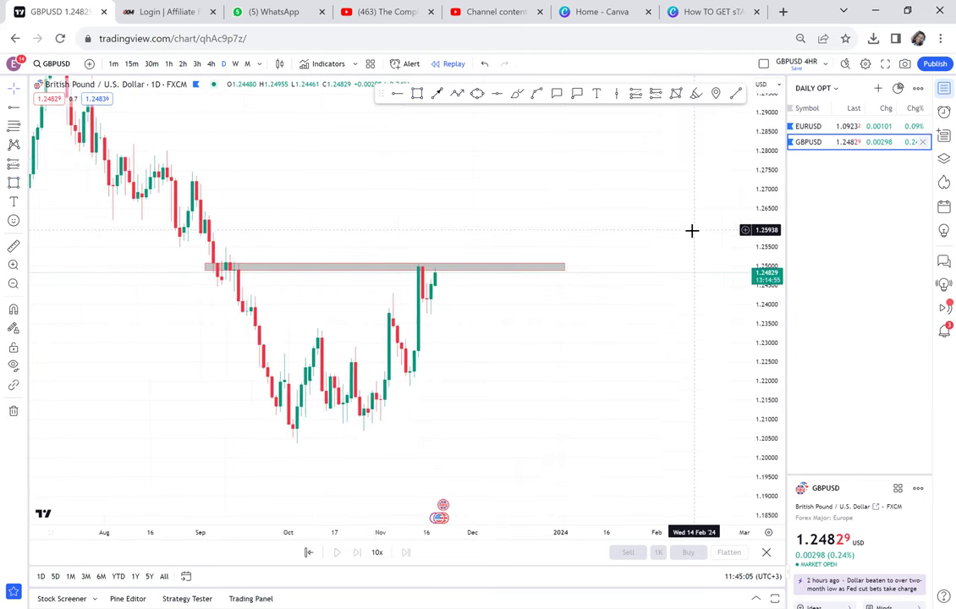
drag(762, 313, 761, 203)
drag(582, 296, 632, 217)
drag(610, 167, 606, 163)
click(497, 93)
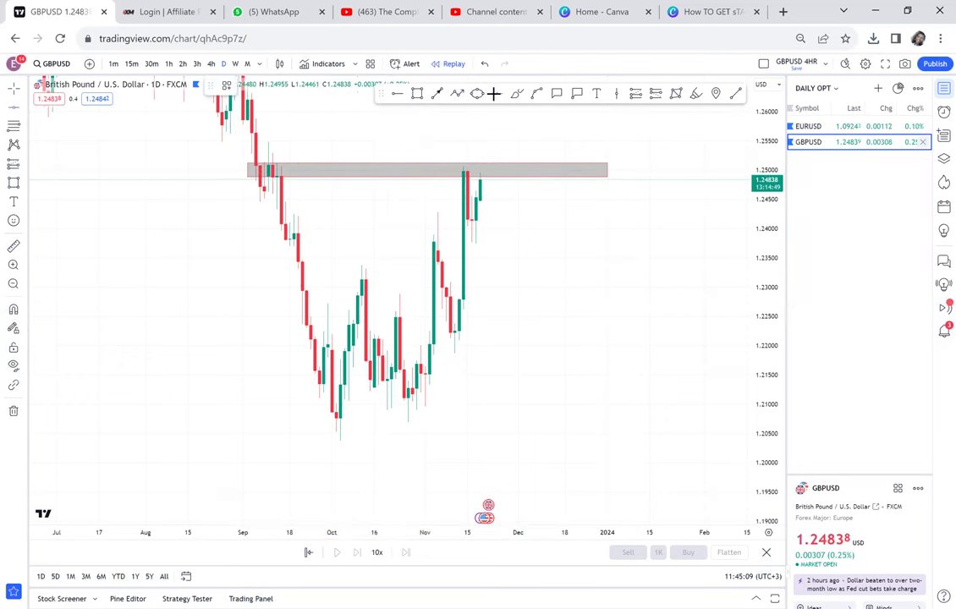
click(291, 441)
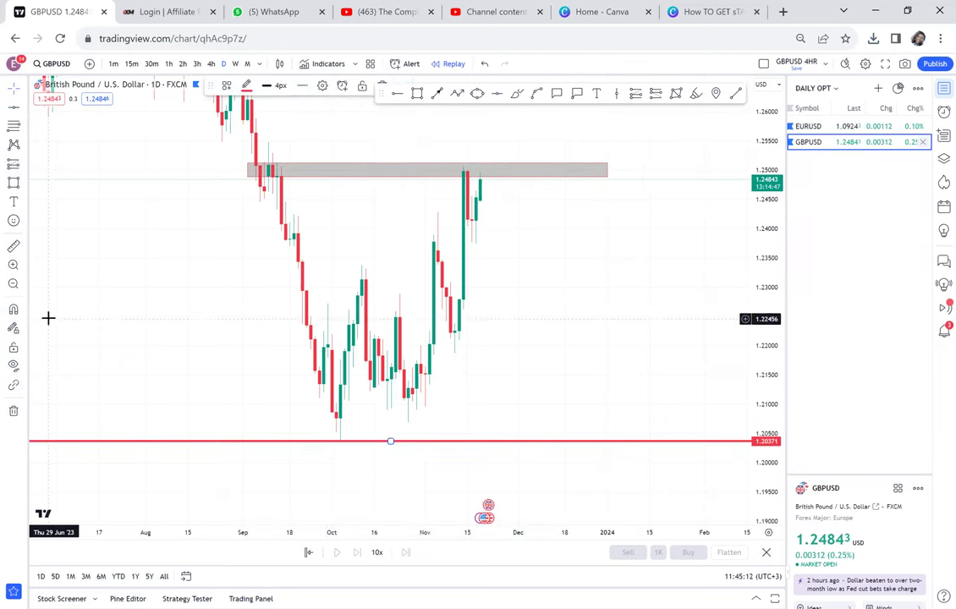
- Measure from the zone's top down to the neckline and place a green horizontal line at the midpoint, about 1.22779
click(263, 166)
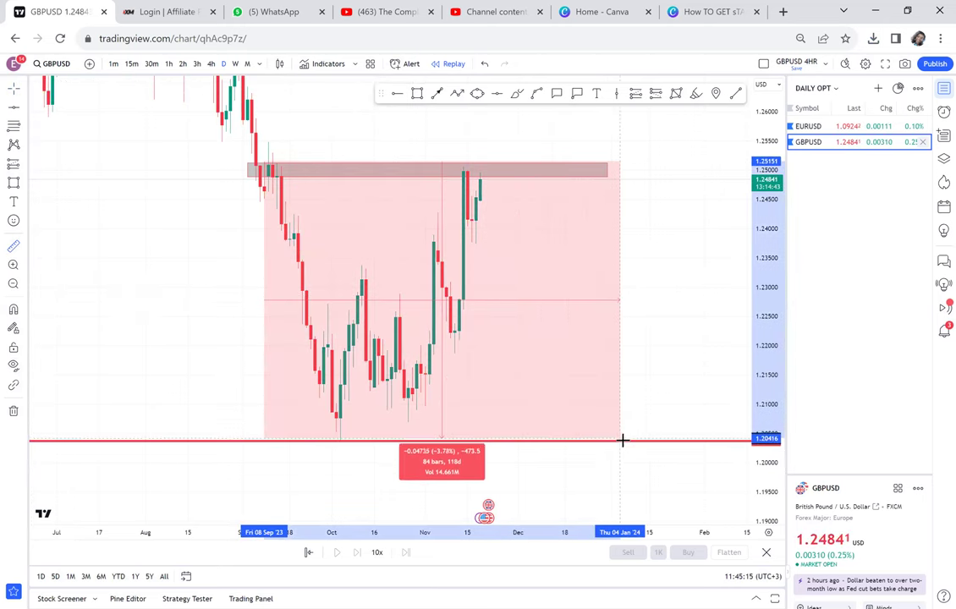
click(623, 440)
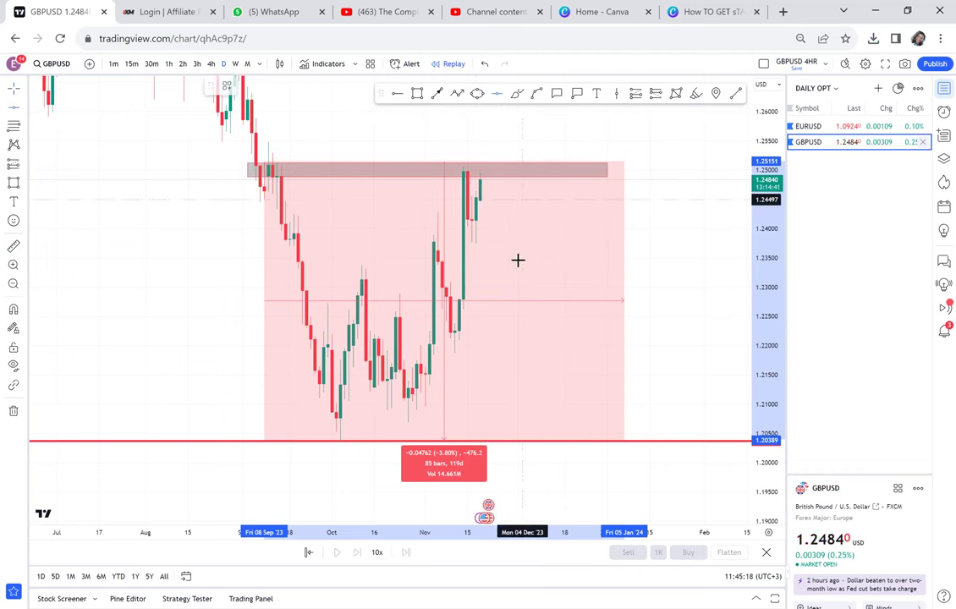
key(alt+h)
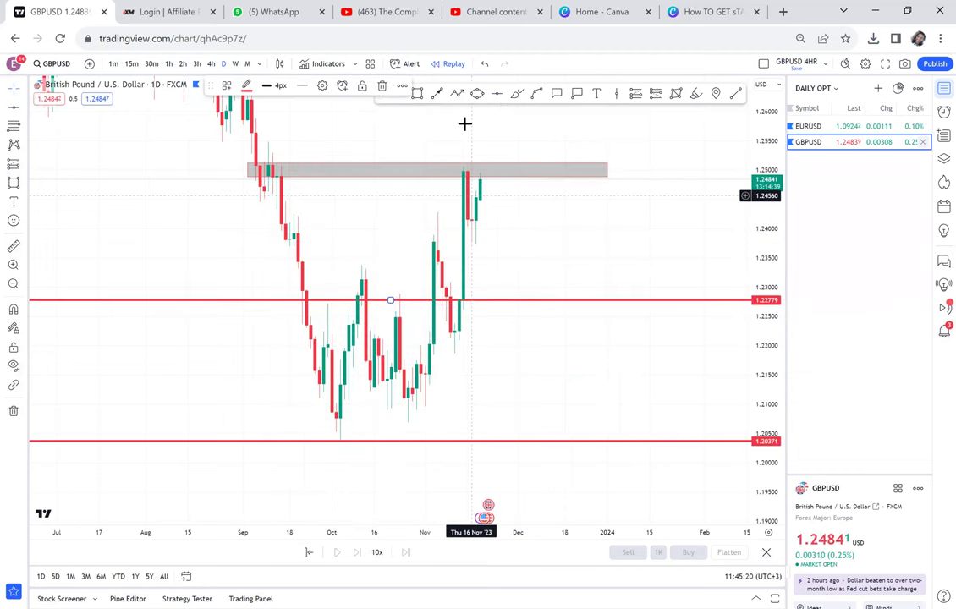
click(247, 86)
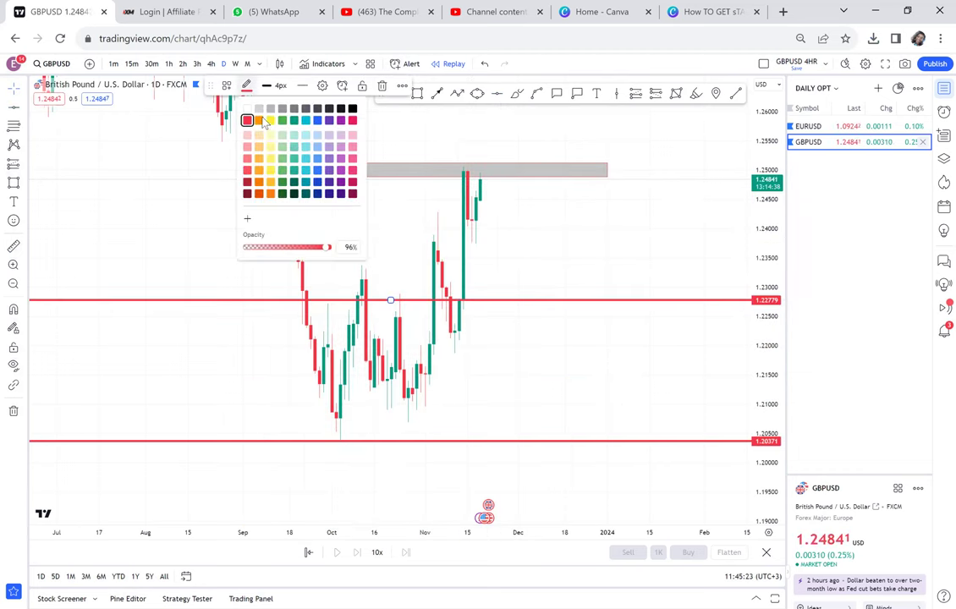
click(282, 120)
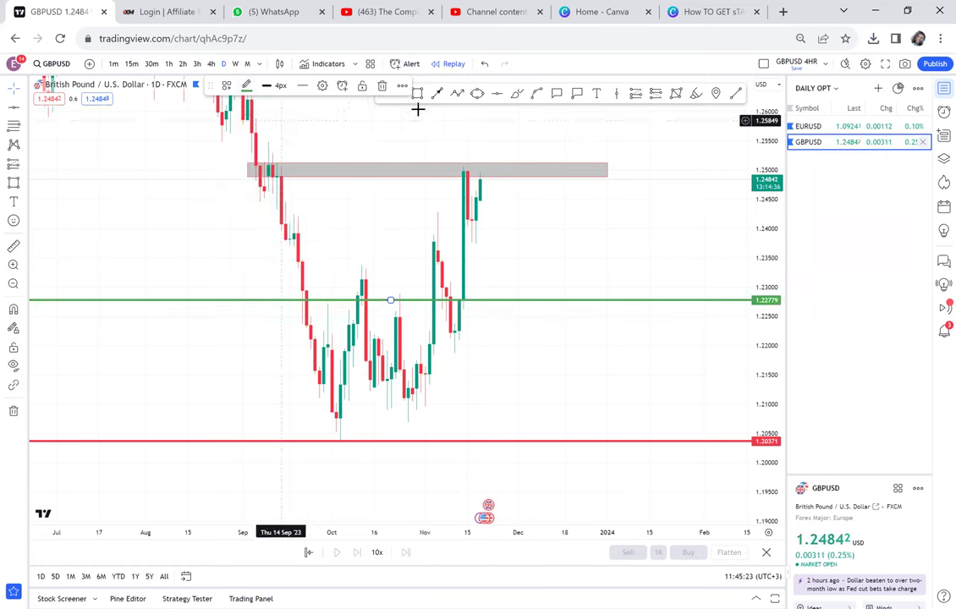
- Add a text label inside the grey zone using the POSSIBLE DOUBLE TOP template, starting at about 25 Sep '23 and 1.2509
click(597, 94)
click(316, 172)
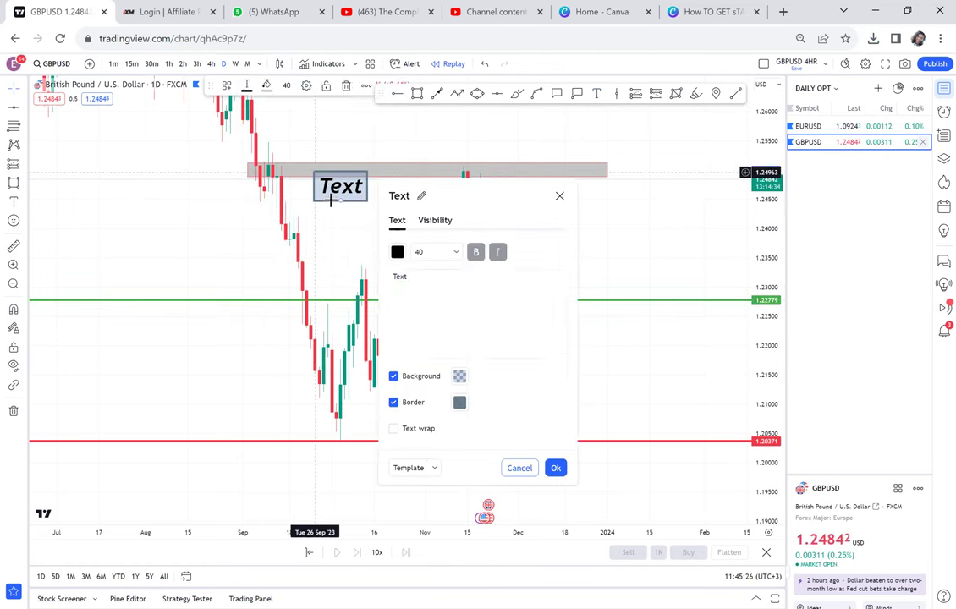
click(430, 466)
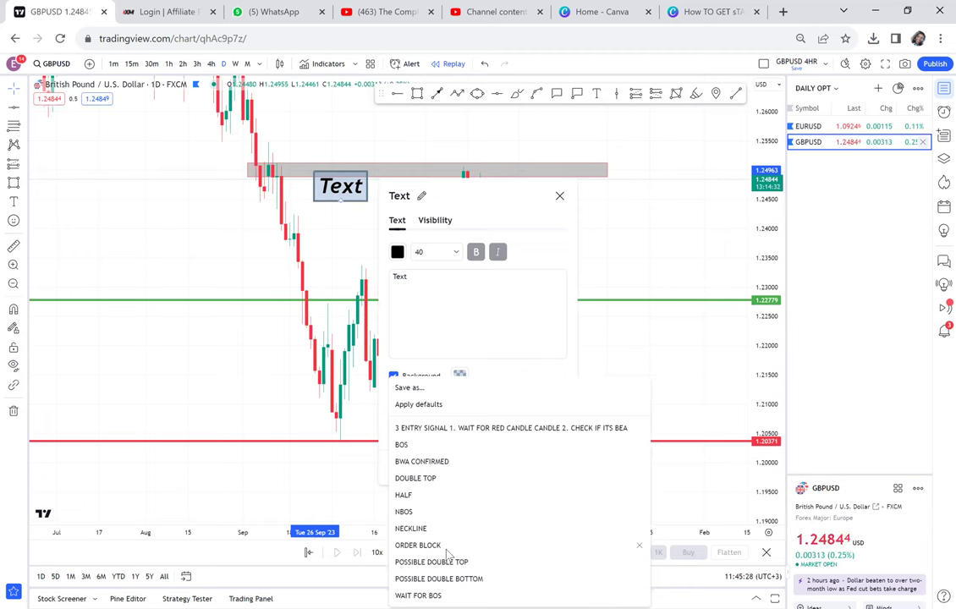
click(431, 562)
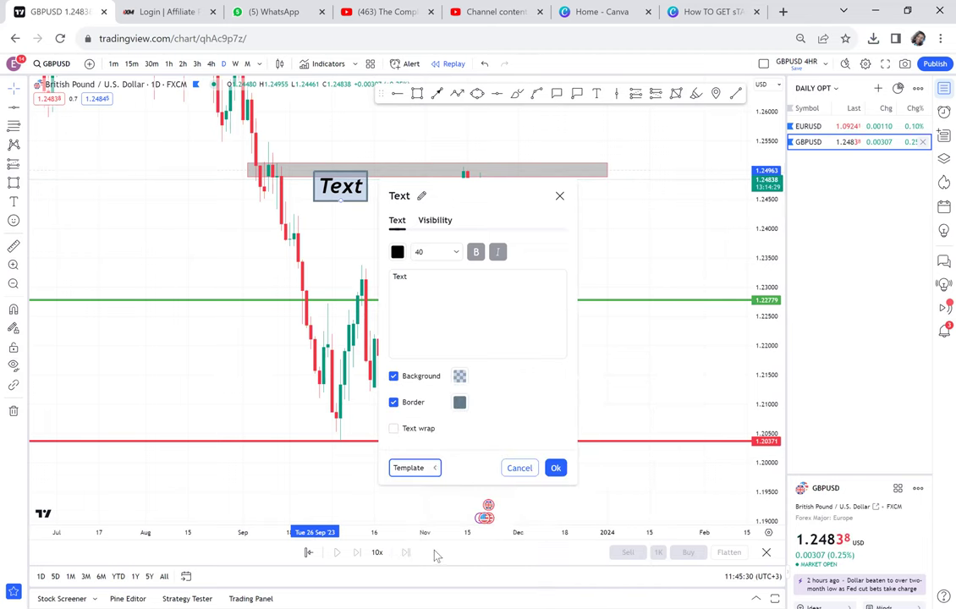
click(361, 188)
drag(360, 188, 356, 178)
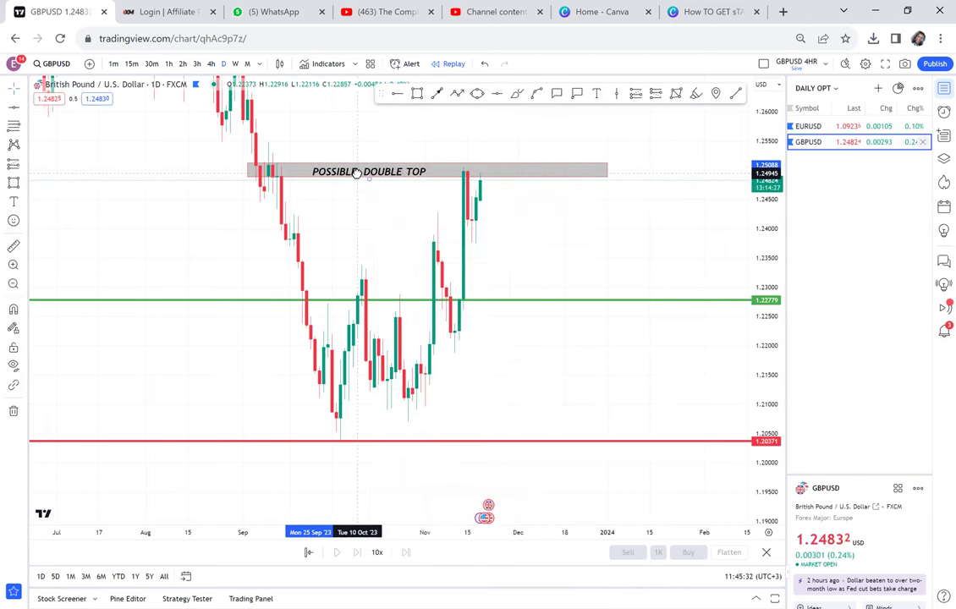
- Add a text label just below the red line at the October low, using the NECKLINE template
click(598, 94)
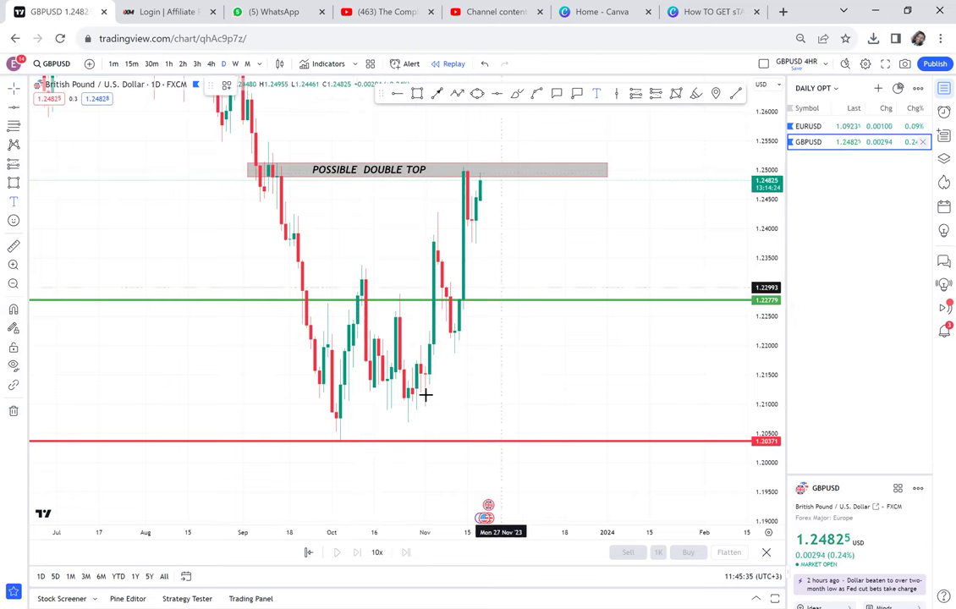
click(329, 447)
click(431, 468)
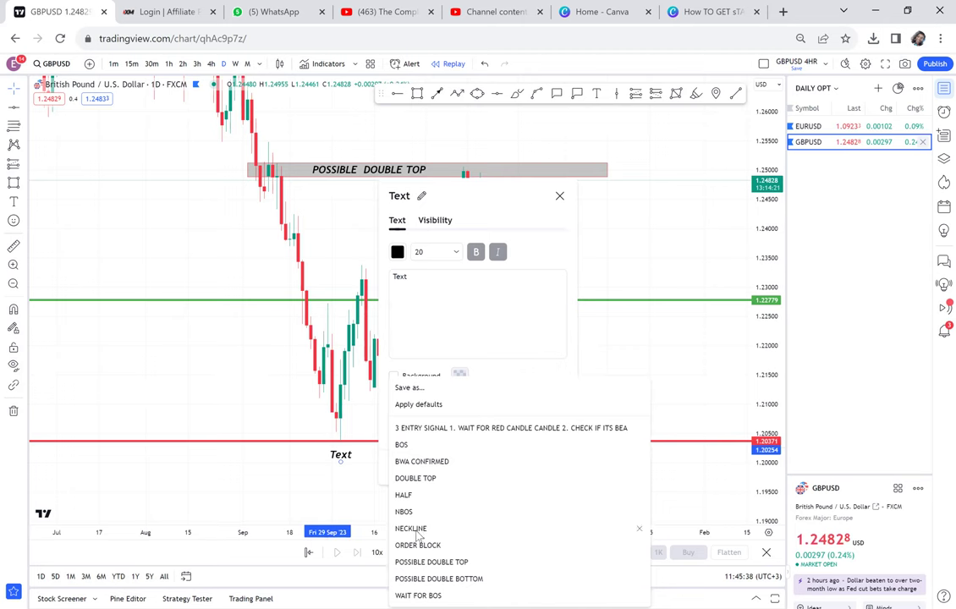
click(411, 529)
key(Return)
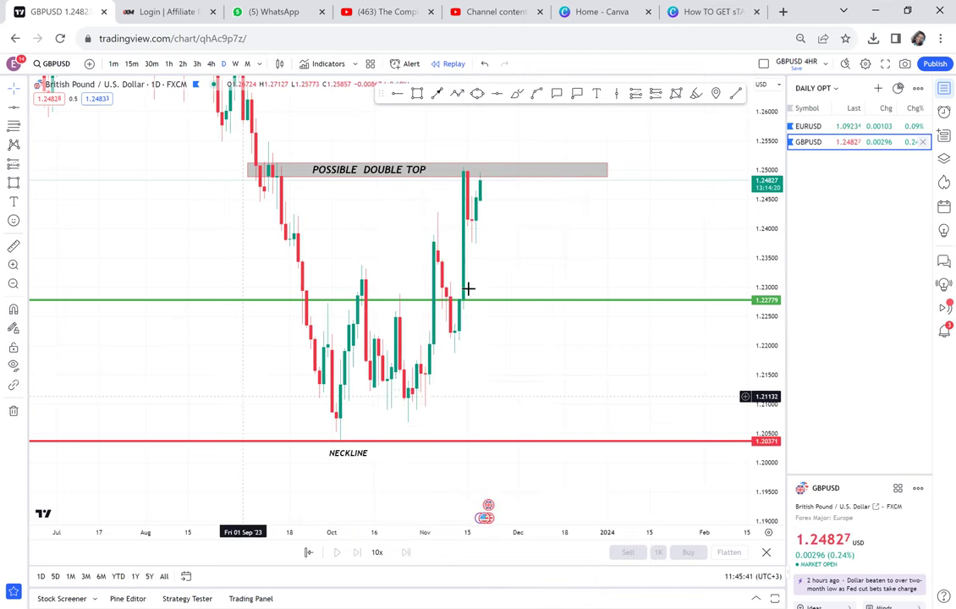
- Add the text label "HALF" just above the green midpoint line, slightly past the latest candle
click(597, 95)
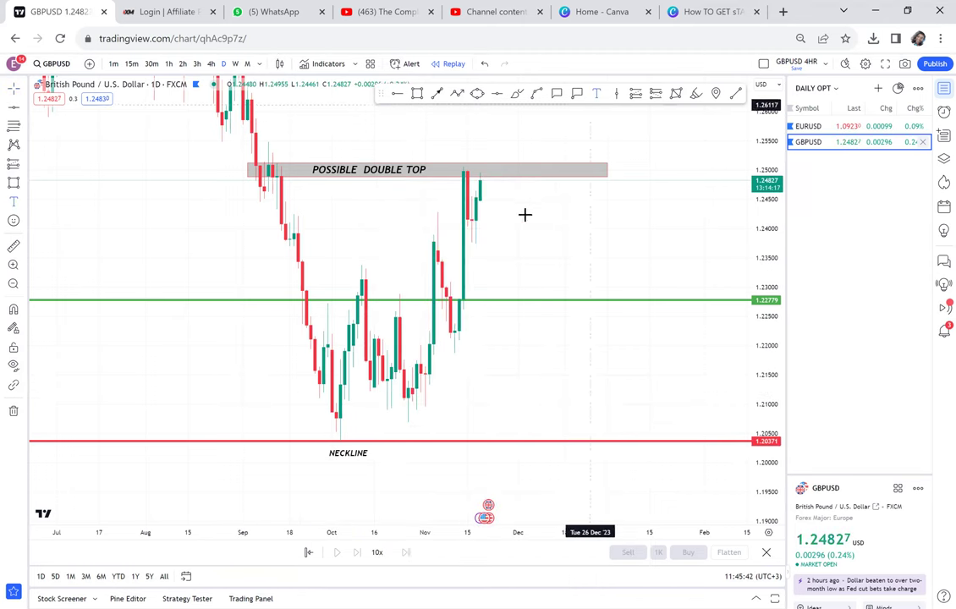
click(497, 290)
text(HAL)
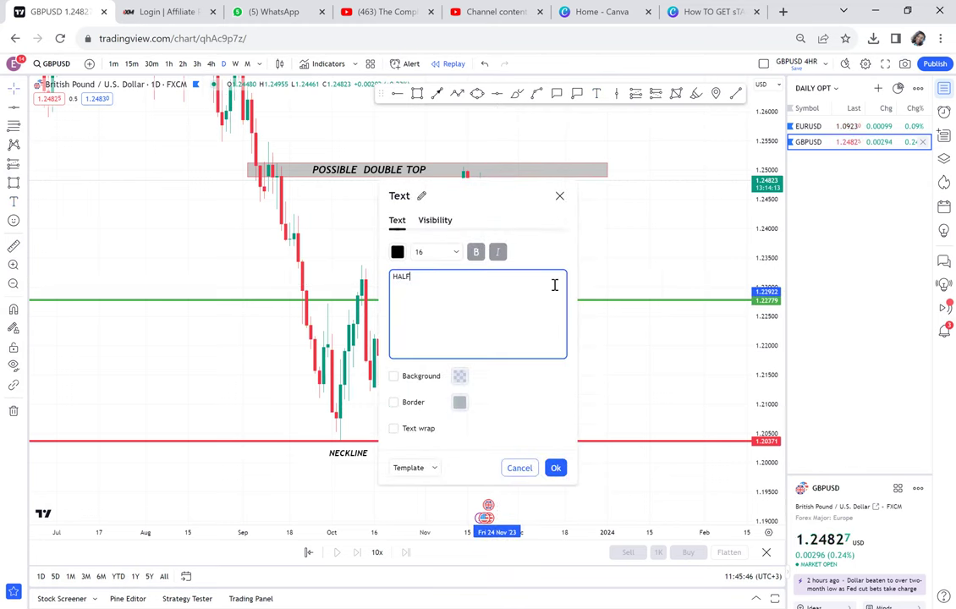
text(F)
click(646, 249)
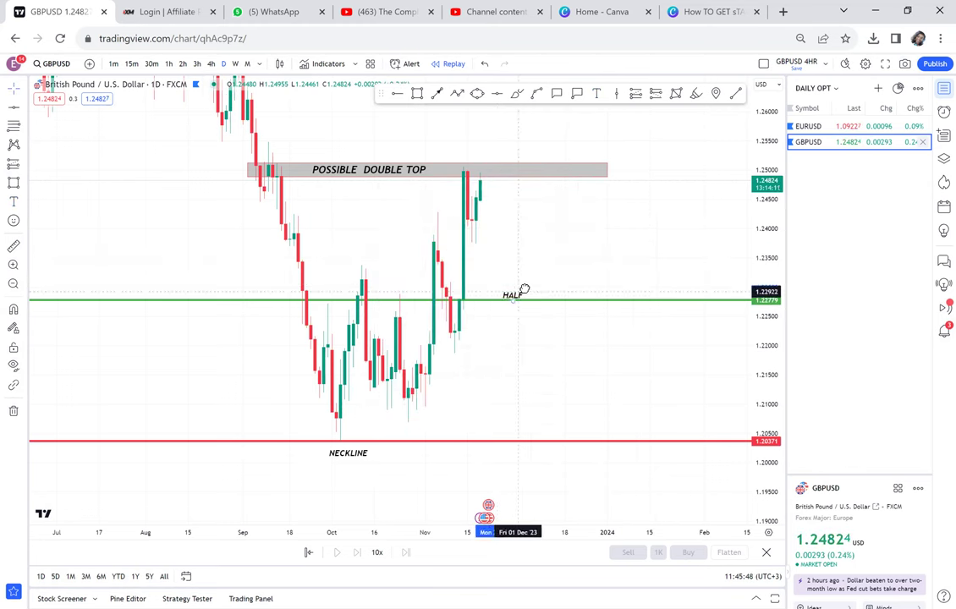
drag(525, 289, 534, 287)
- Add a callout reading "WBB" that points at the latest candle, anchored at about 22 Nov '23 and 1.2475
click(558, 95)
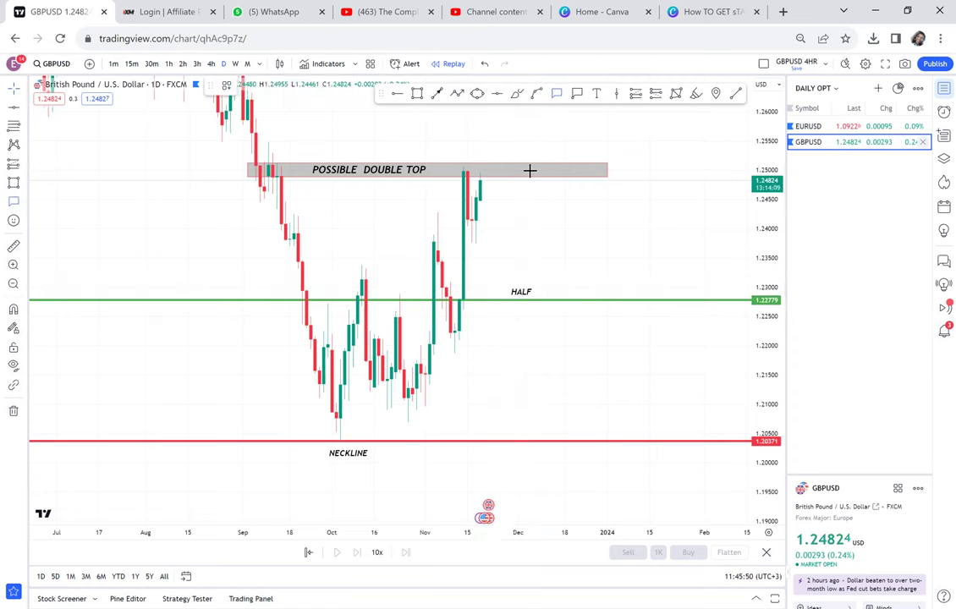
drag(487, 185, 518, 186)
click(518, 186)
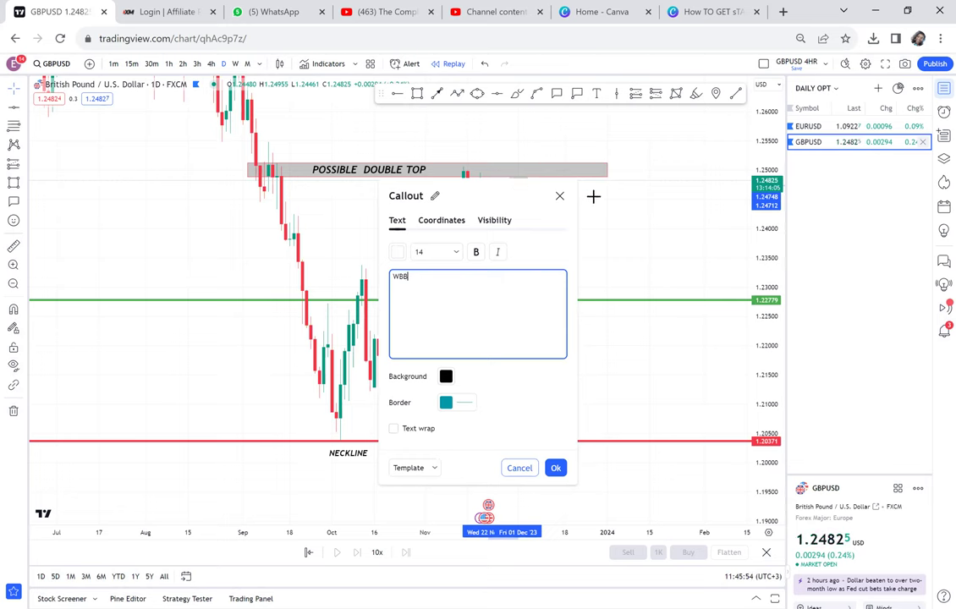
text(WBB)
click(593, 195)
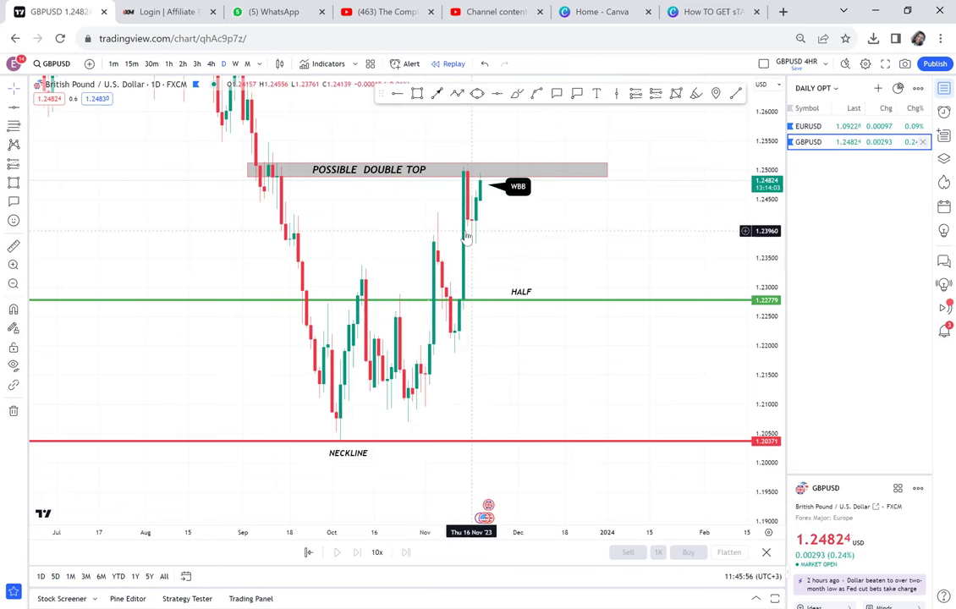
click(416, 94)
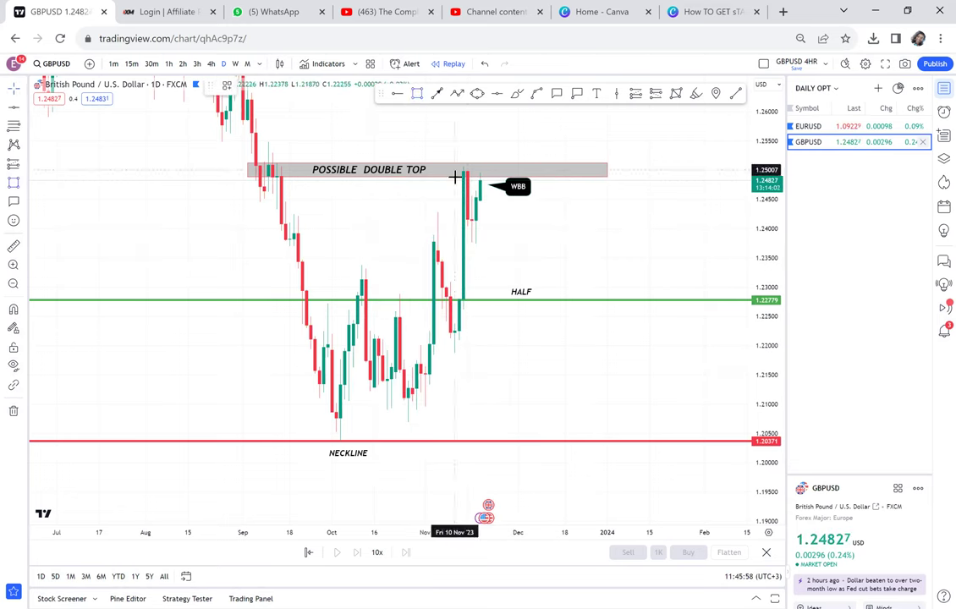
drag(450, 172, 529, 226)
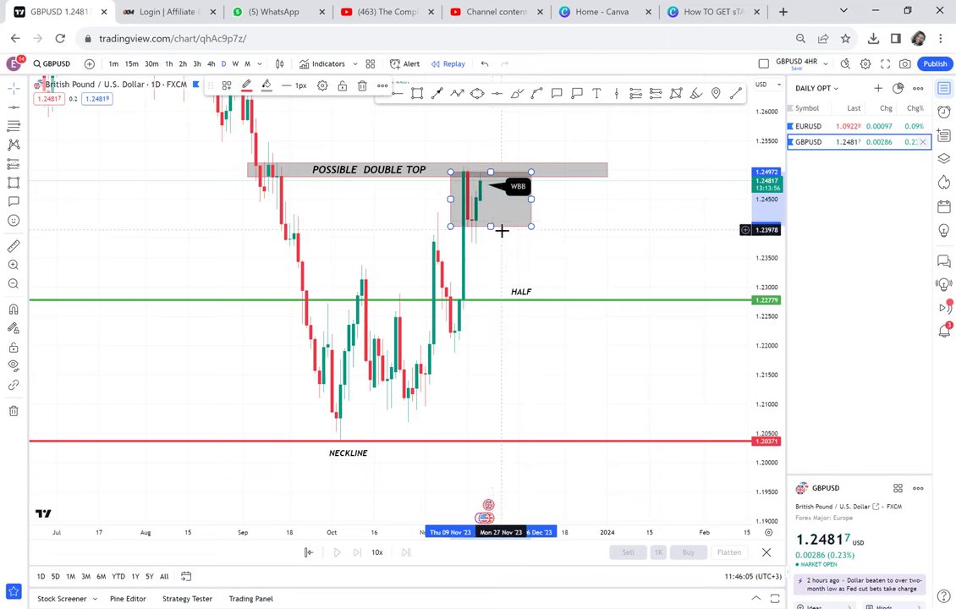
key(Delete)
- Draw a horizontal ray at about 1.2447 from about 10 Nov '23, and shift the POSSIBLE DOUBLE TOP label to start at about 29 Sep '23
scroll(502, 230, up, 1)
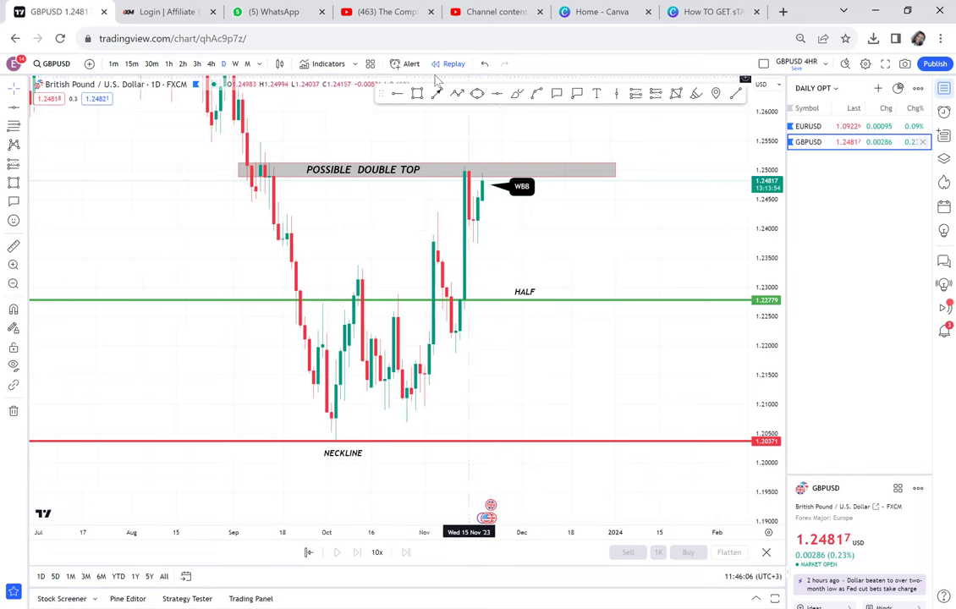
click(398, 94)
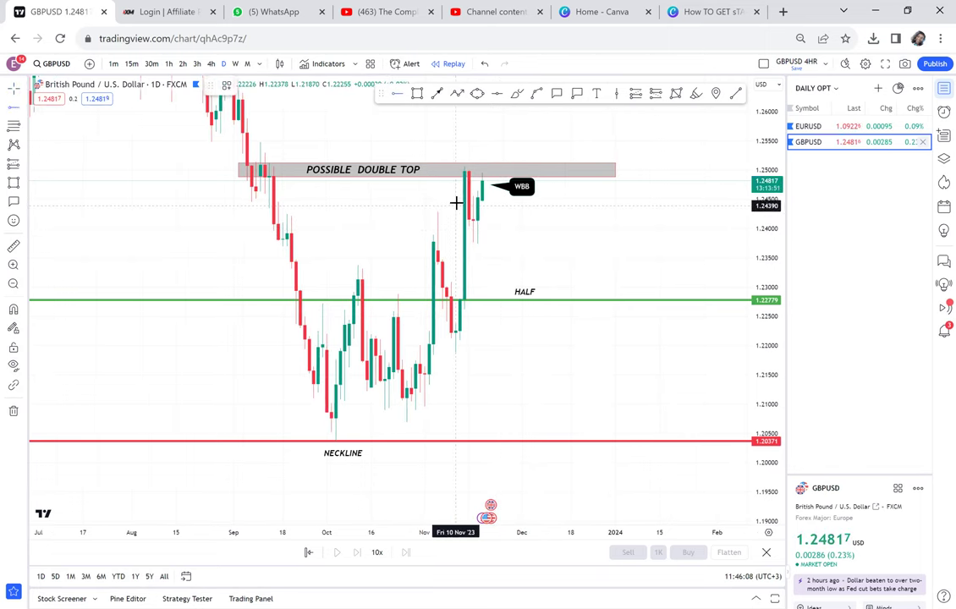
click(455, 202)
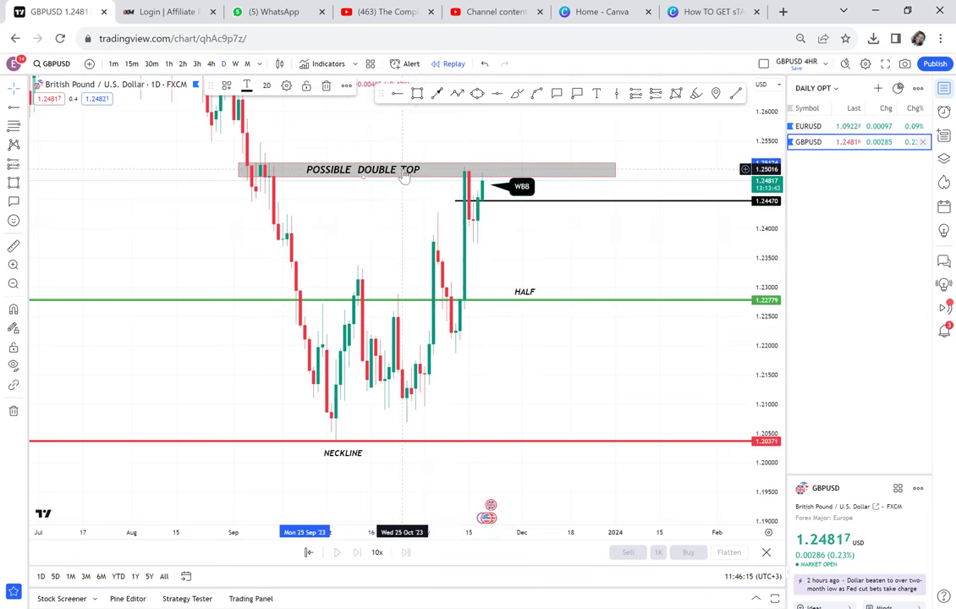
drag(397, 174, 414, 176)
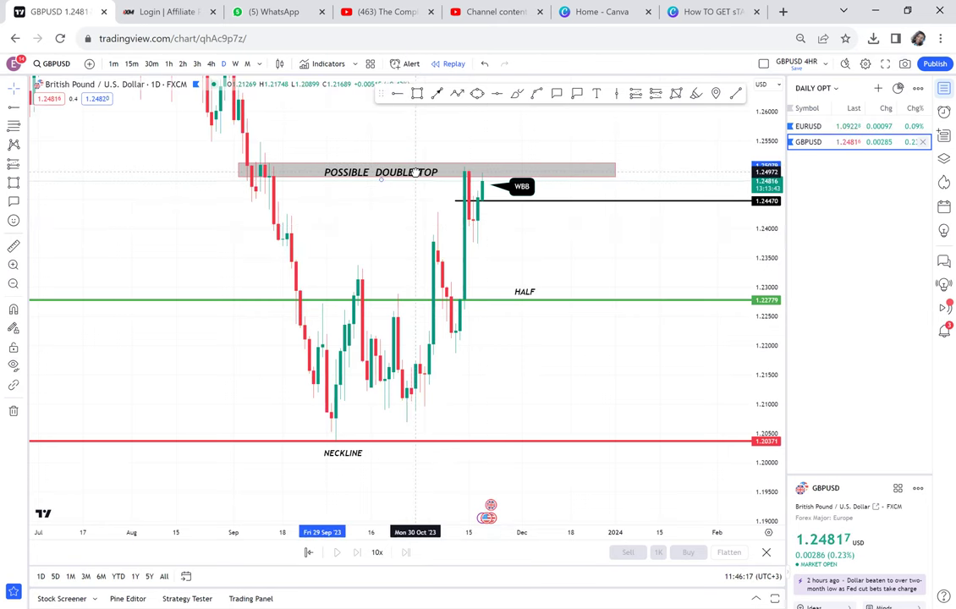
- Draw an ellipse around the October peak on the green half line, from about 6 Oct to 18 Oct '23
click(477, 95)
click(344, 295)
click(380, 299)
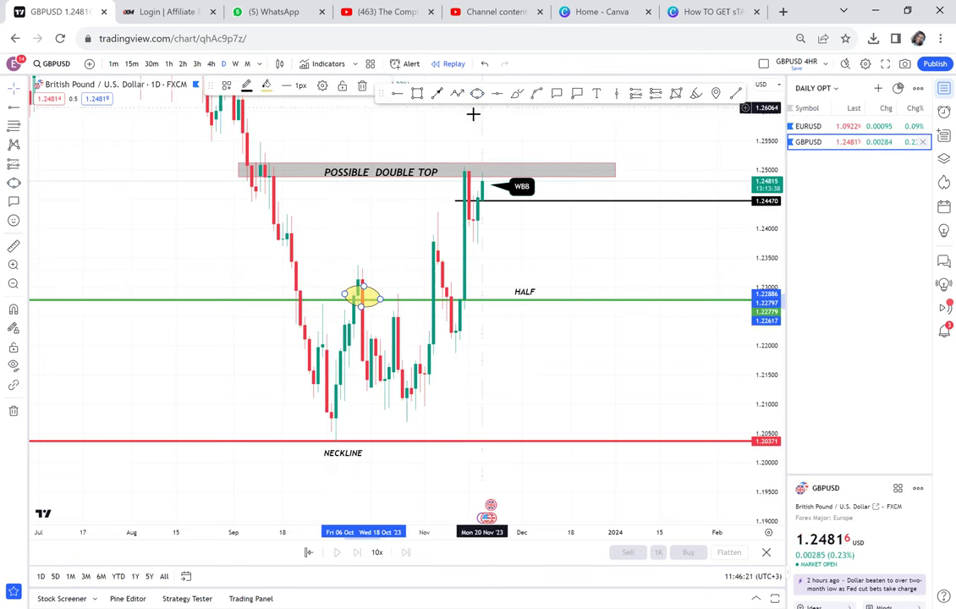
- Add a callout reading "RBS" that points at the yellow October ellipse, anchored at about 13 Oct '23 and 1.2299
click(557, 95)
click(365, 286)
click(392, 253)
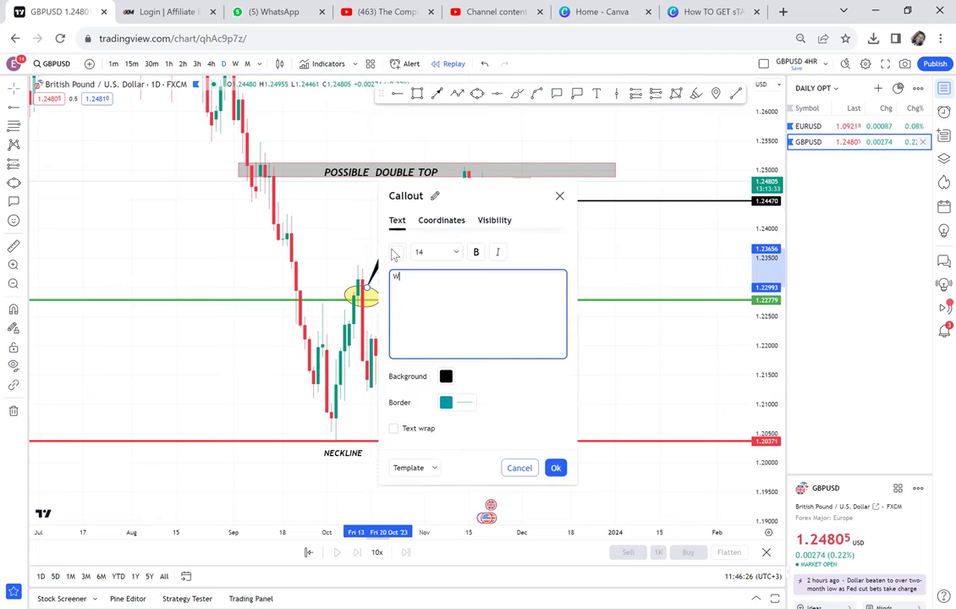
key(BackSpace)
text(RBS)
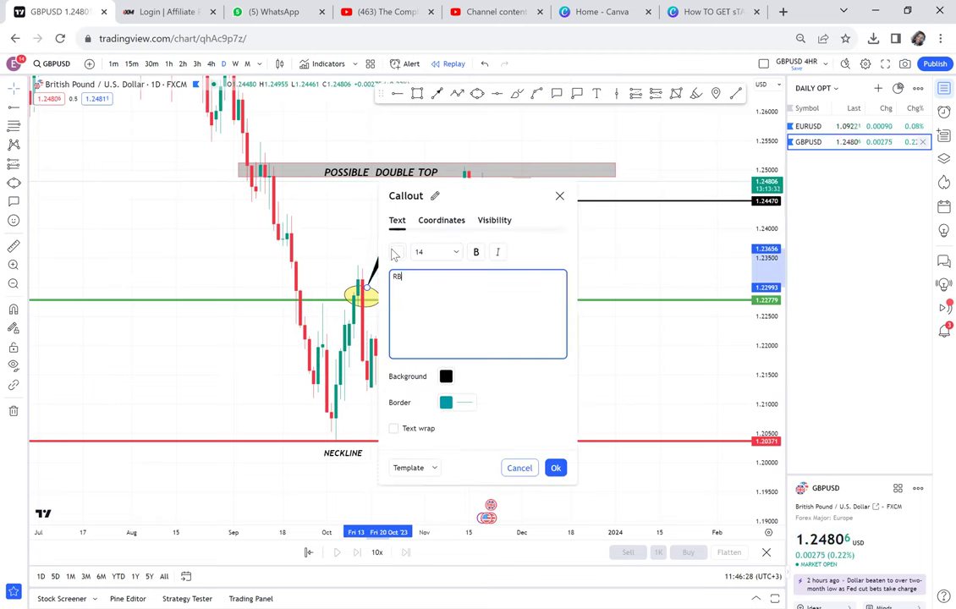
click(647, 288)
- Add the text label "GBPUSD DAILY OPT" above the double top zone, starting at about 2 Oct '23 and 1.2613
scroll(646, 288, up, 3)
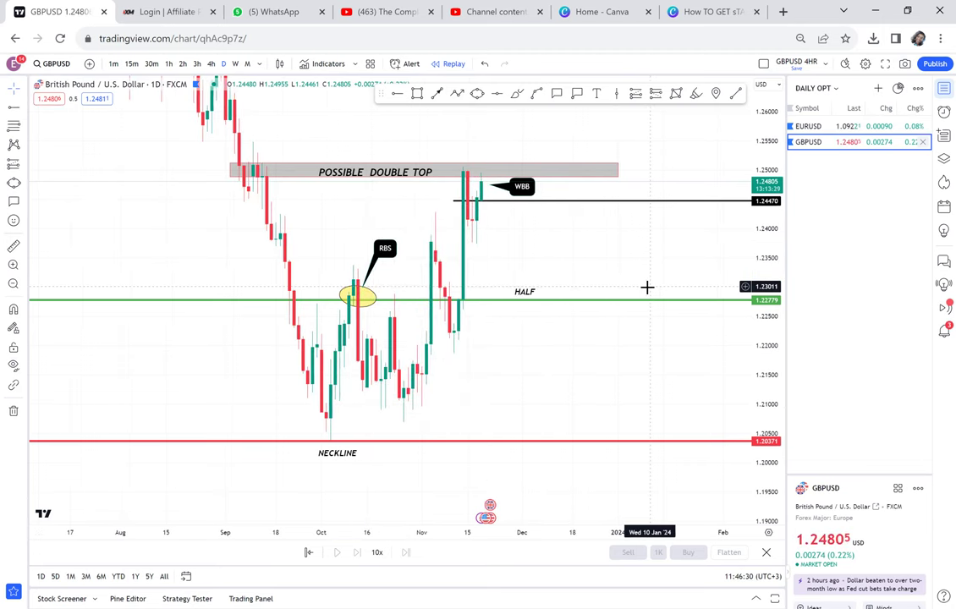
drag(597, 125, 593, 161)
click(259, 141)
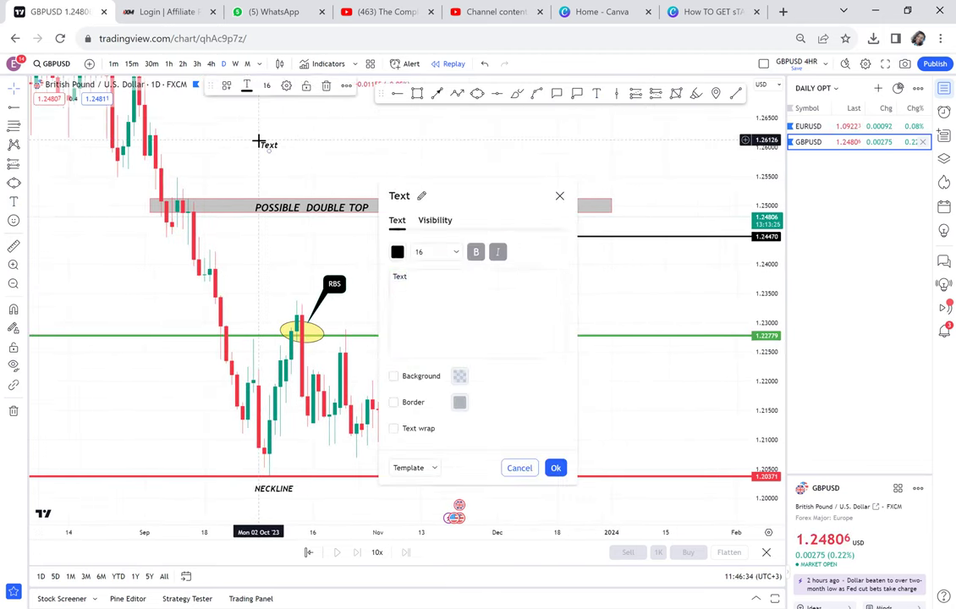
text(GBPU)
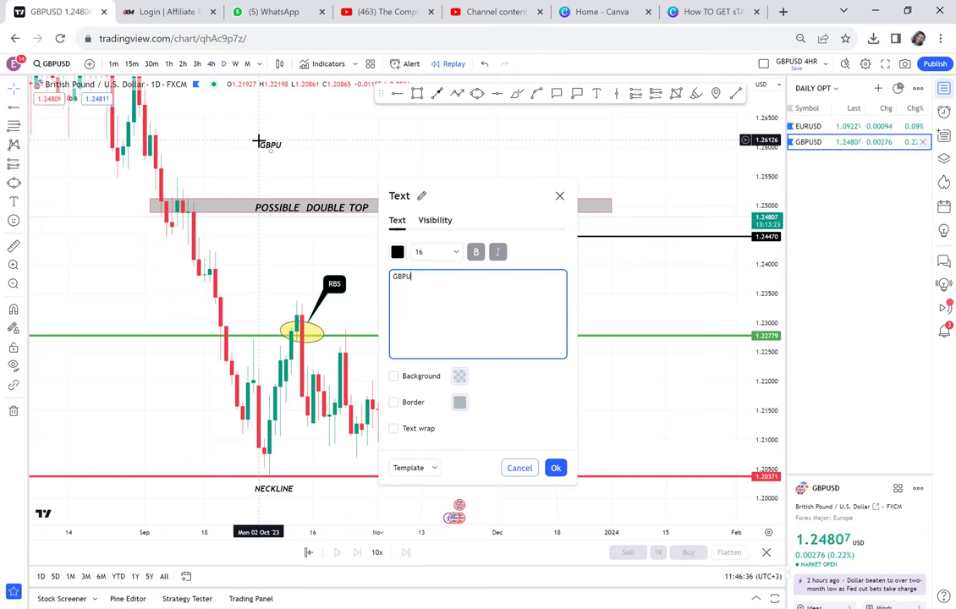
text(SD DAILY)
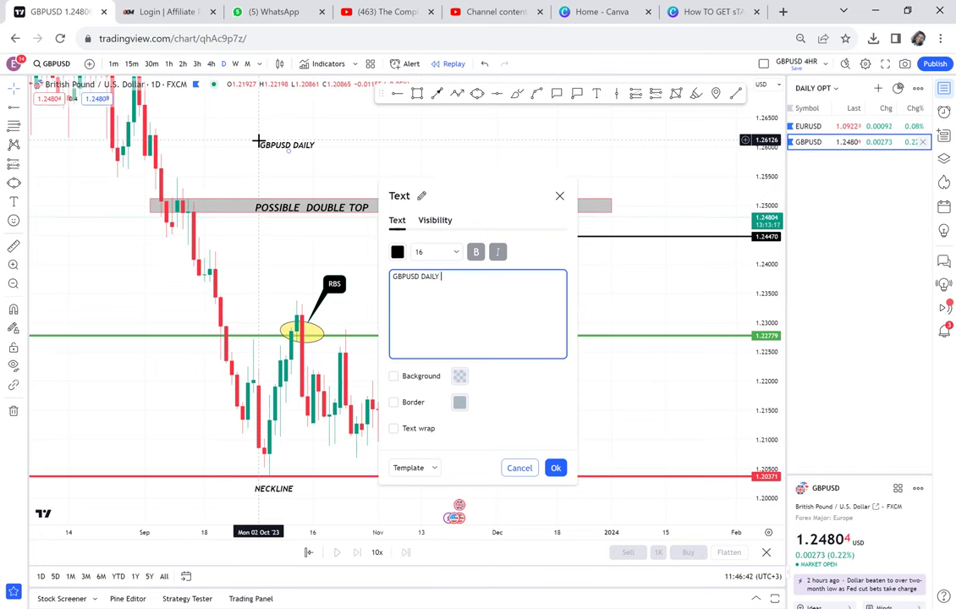
text( OPT)
- Set the GBPUSD DAILY OPT title's font size to 40 and give it a background and a border
click(456, 252)
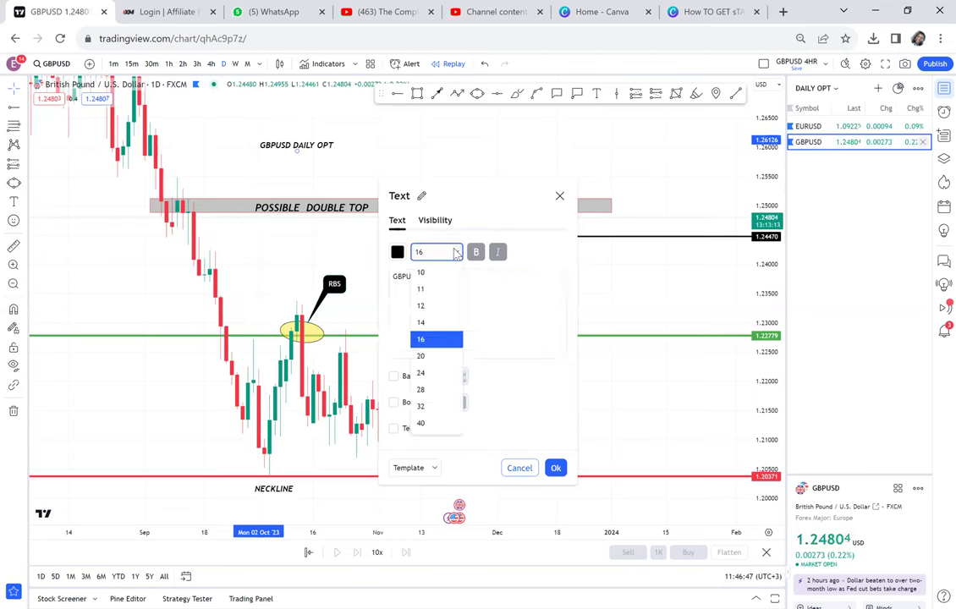
click(423, 424)
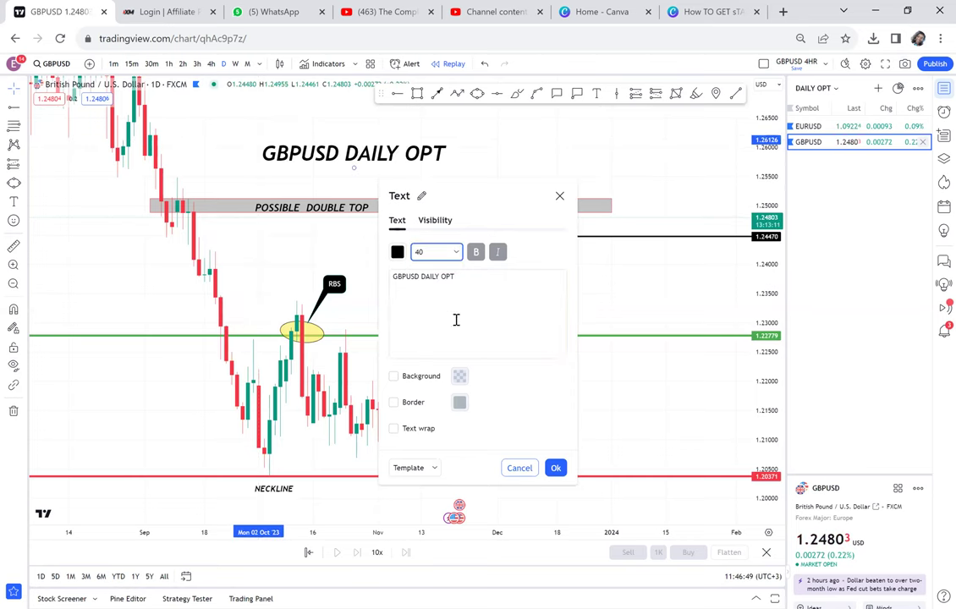
click(394, 377)
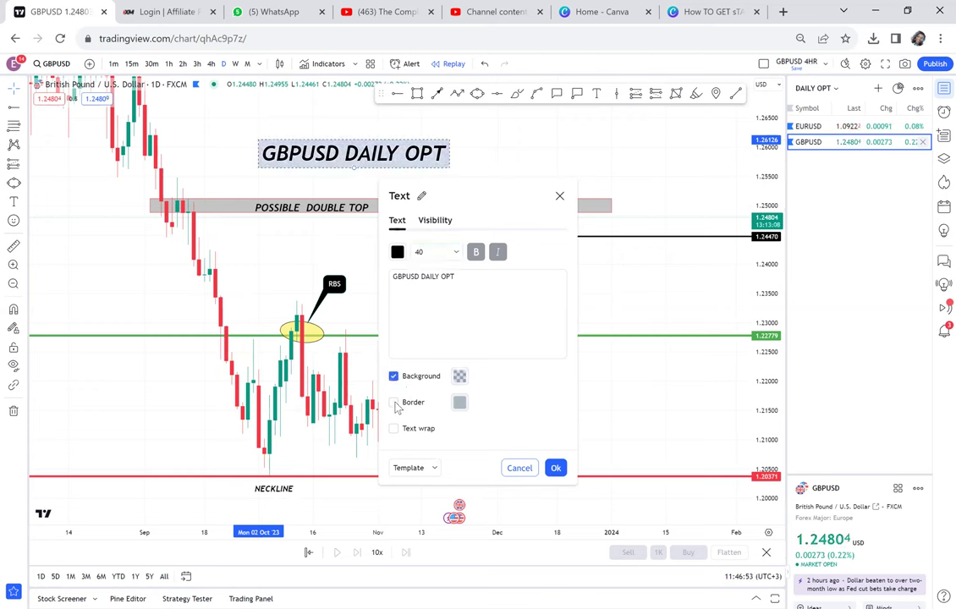
click(395, 403)
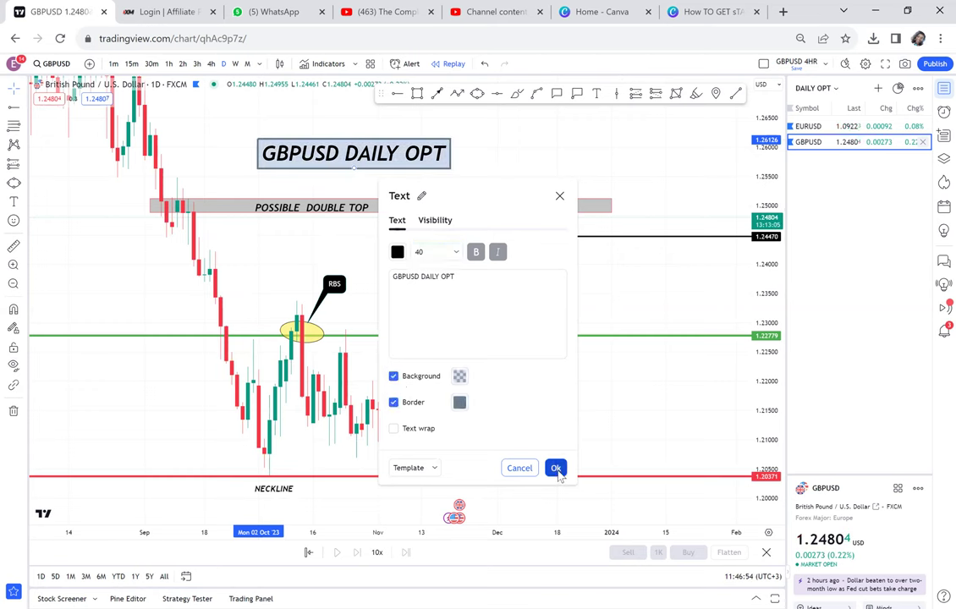
click(556, 468)
drag(623, 278, 622, 293)
scroll(621, 293, up, 1)
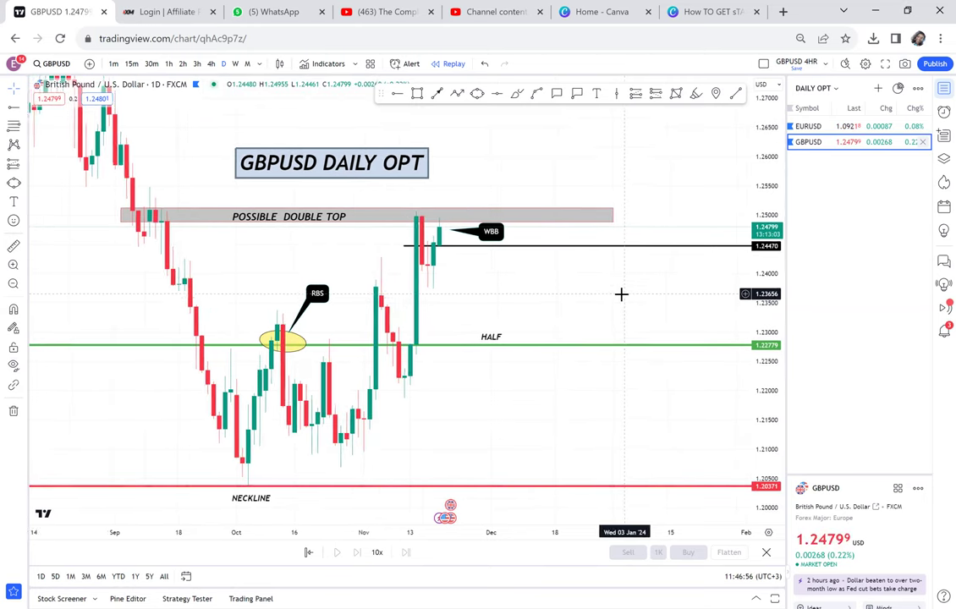
- Compare the EURUSD and GBPUSD charts, and shift the EURUSD DAILY OPT title to start at about 18 Sep '23 and 1.1022
click(832, 125)
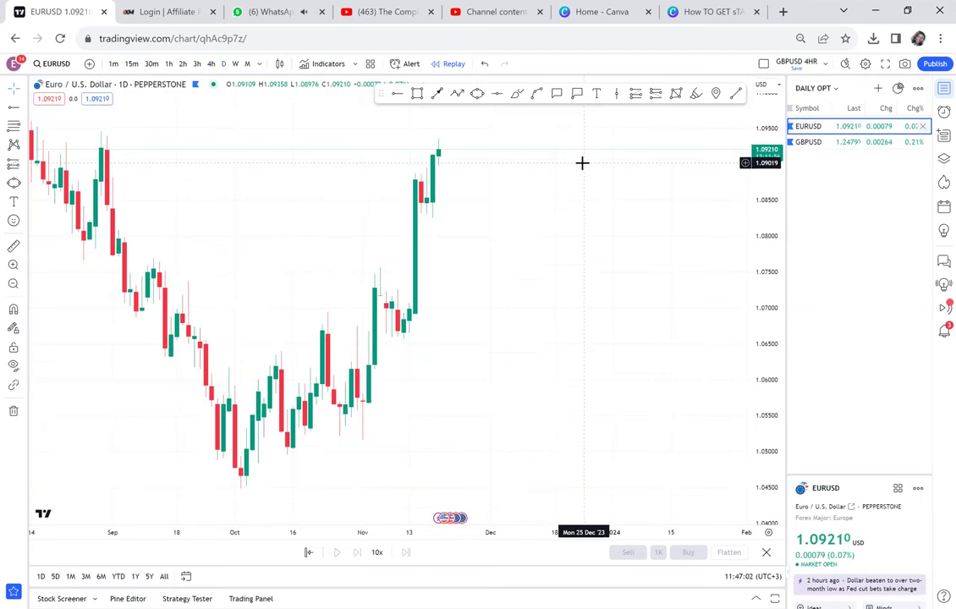
click(821, 143)
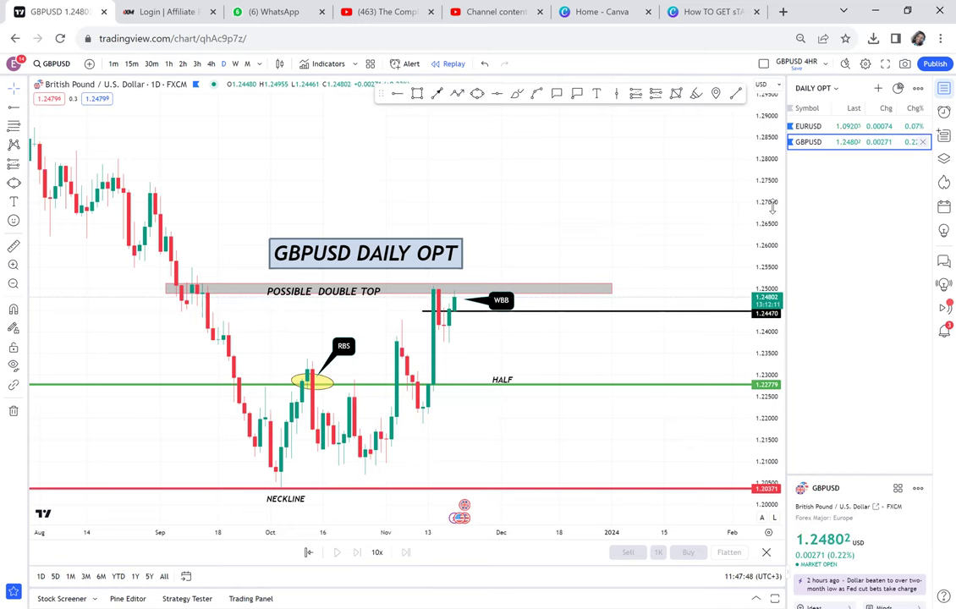
click(851, 127)
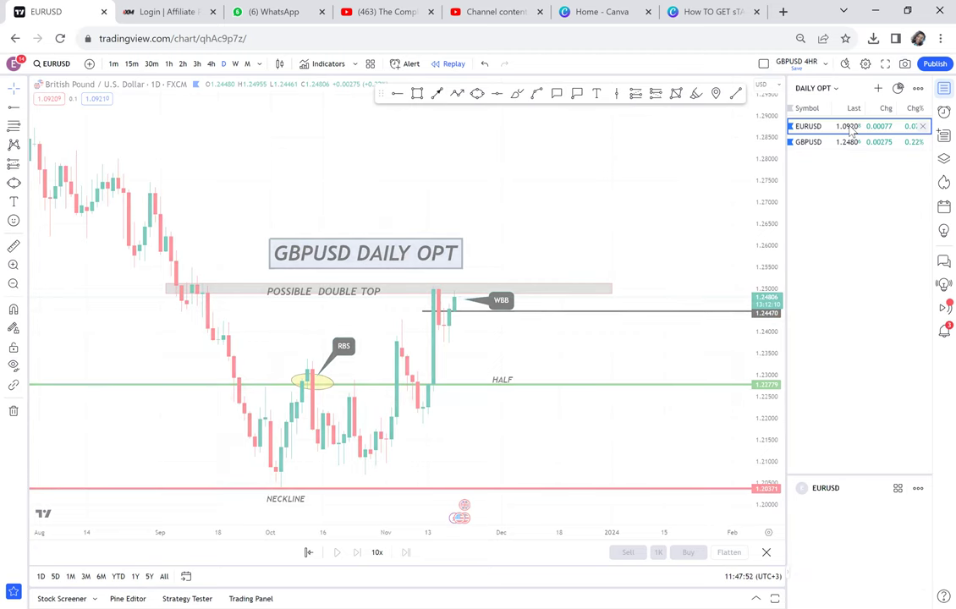
drag(645, 267, 704, 281)
scroll(703, 281, down, 1)
drag(390, 174, 428, 185)
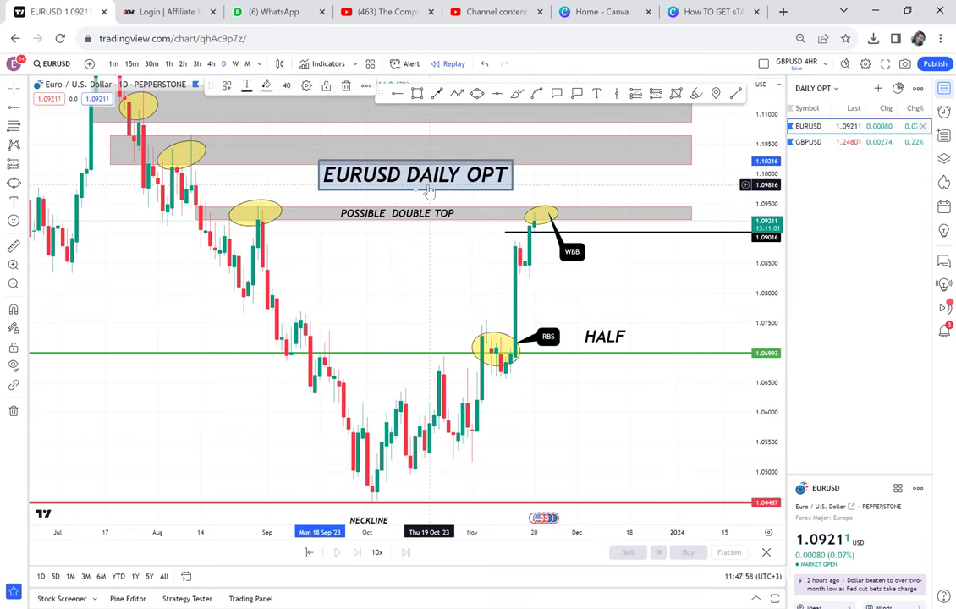